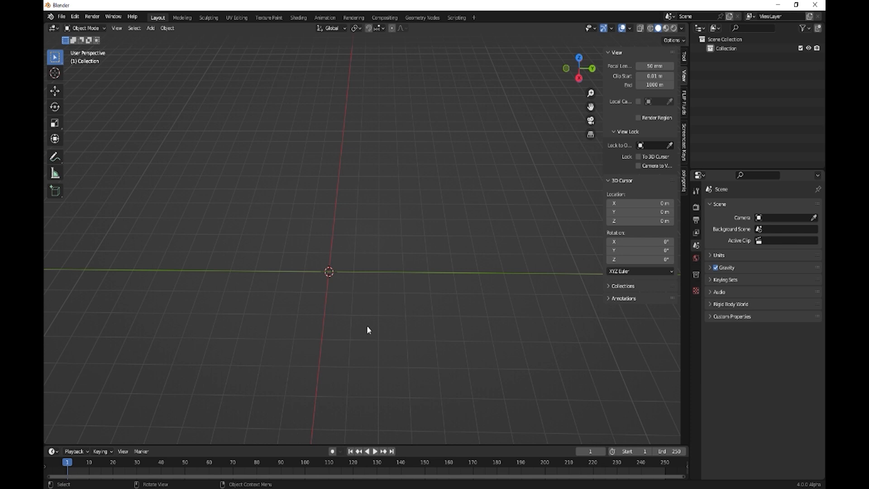
- Add a cube mesh at the world origin
key(shift+a)
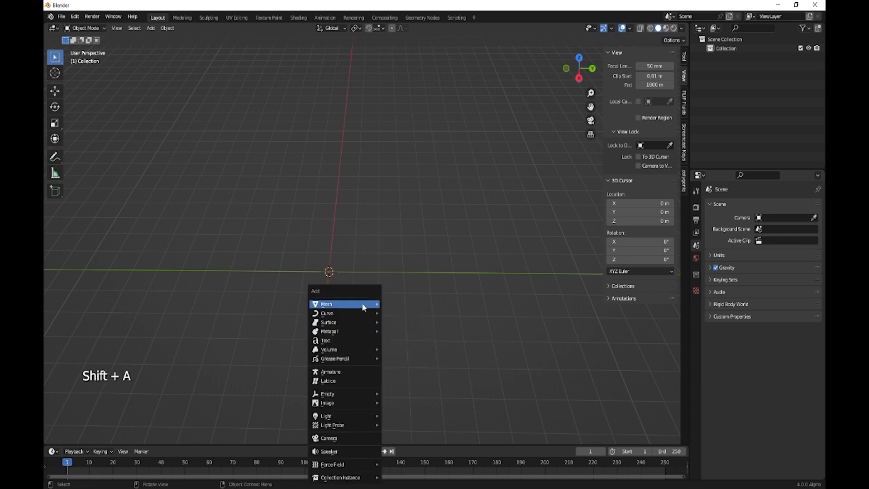
mouse_move(361, 301)
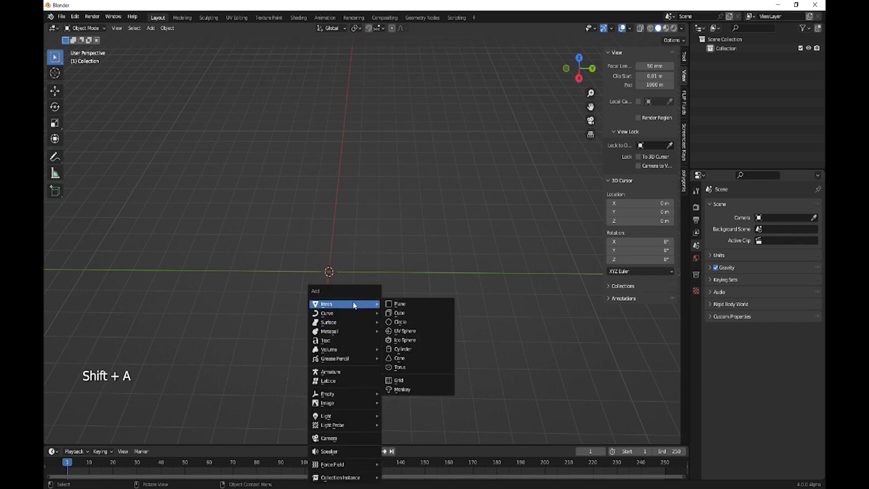
click(401, 316)
middle_drag(393, 278, 378, 294)
scroll(380, 292, up, 2)
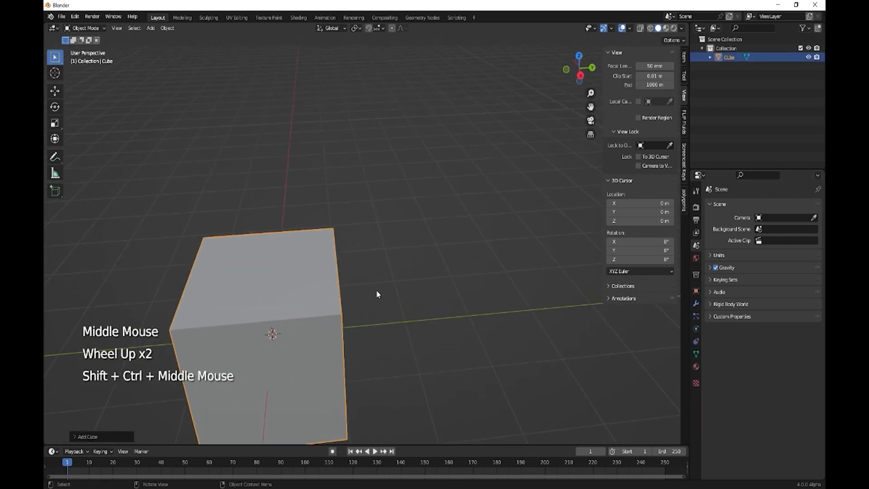
shift+middle_drag(337, 348, 336, 292)
- In Edit Mode, inset the cube's front face by about 0.22 m to form a frame
click(370, 153)
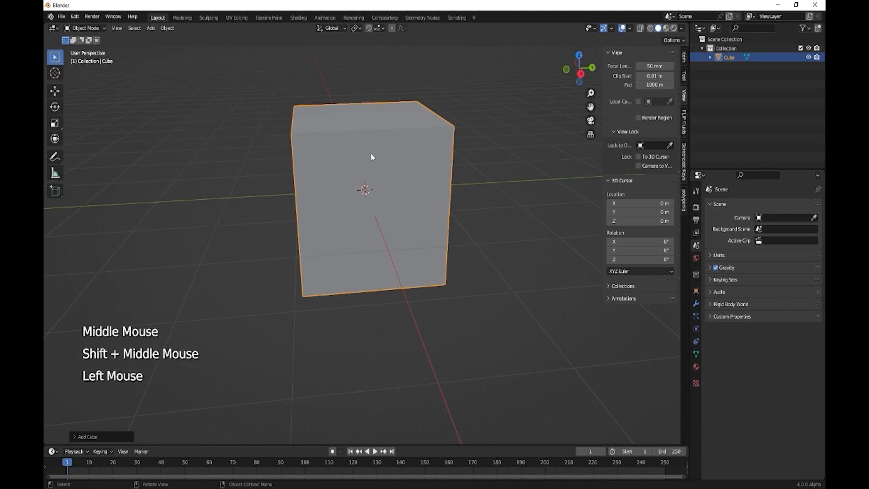
key(Tab)
click(400, 171)
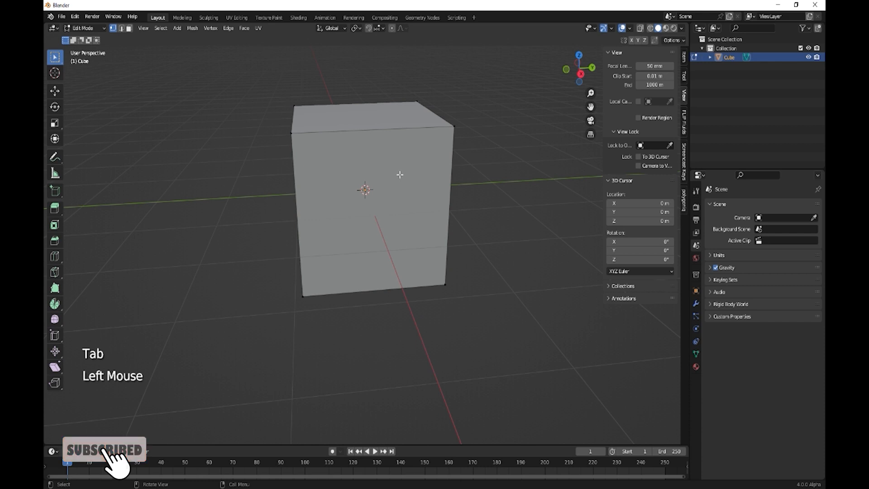
key(3)
click(400, 174)
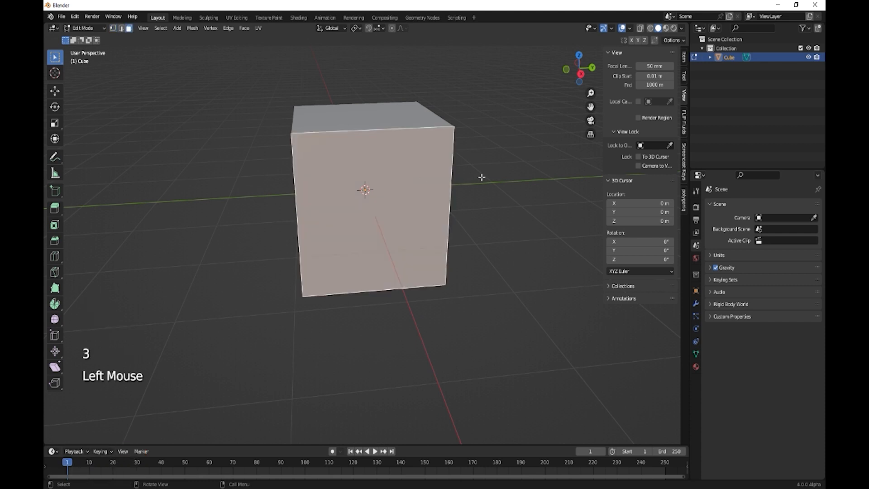
key(i)
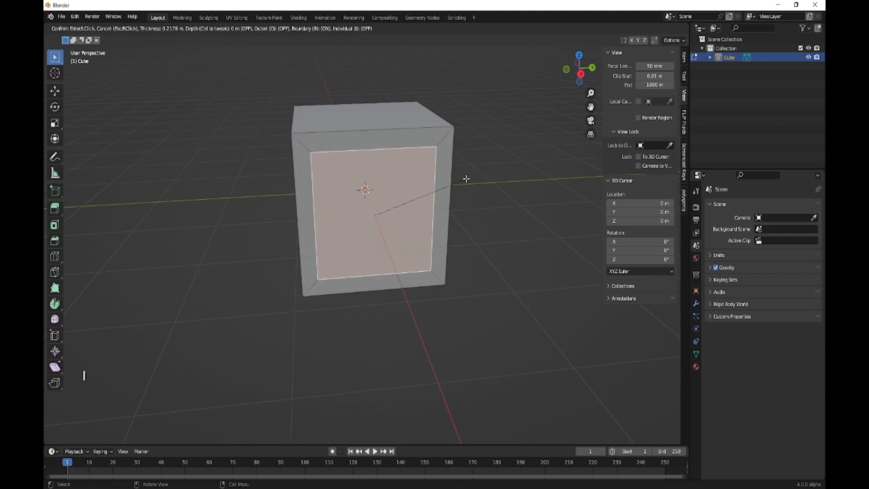
click(466, 179)
- Extrude the inset front face about 0.14 m inward along X to recess it within the frame
mouse_move(437, 246)
middle_down()
mouse_move(457, 249)
mouse_move(439, 252)
middle_up()
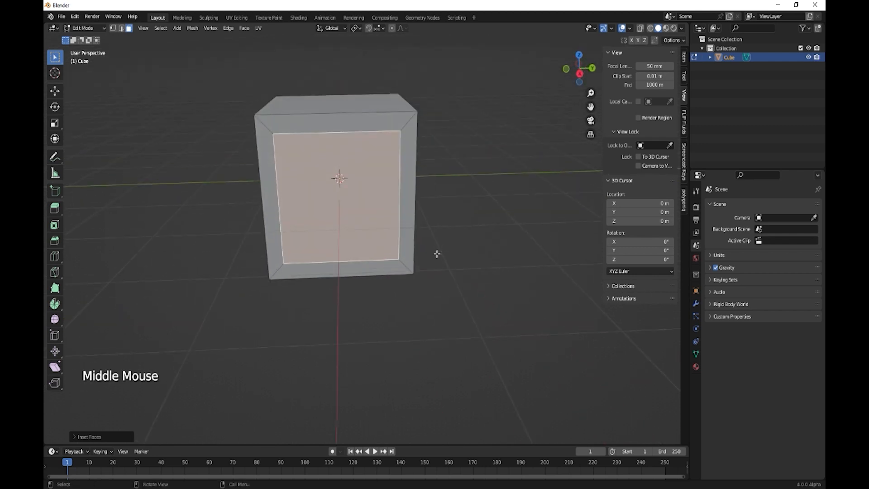
key(KP_Decimal)
scroll(421, 260, down, 2)
middle_drag(409, 281, 435, 287)
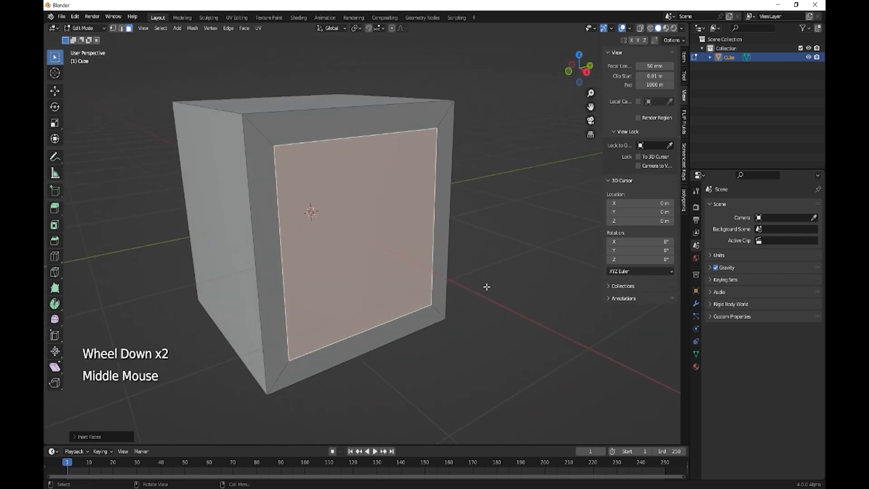
key(e)
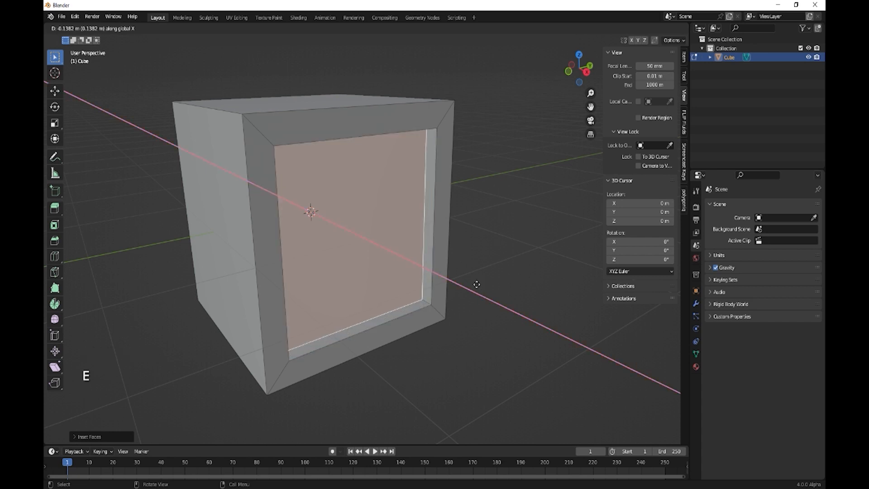
click(476, 284)
- Cut one vertical edge loop around the cube body and slide it close to the framed front
middle_drag(483, 330, 509, 317)
middle_drag(369, 322, 394, 312)
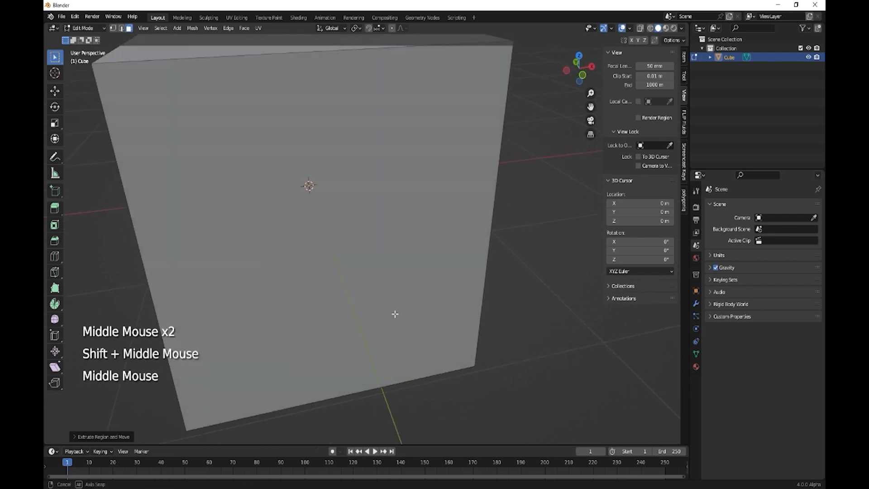
scroll(380, 308, down, 2)
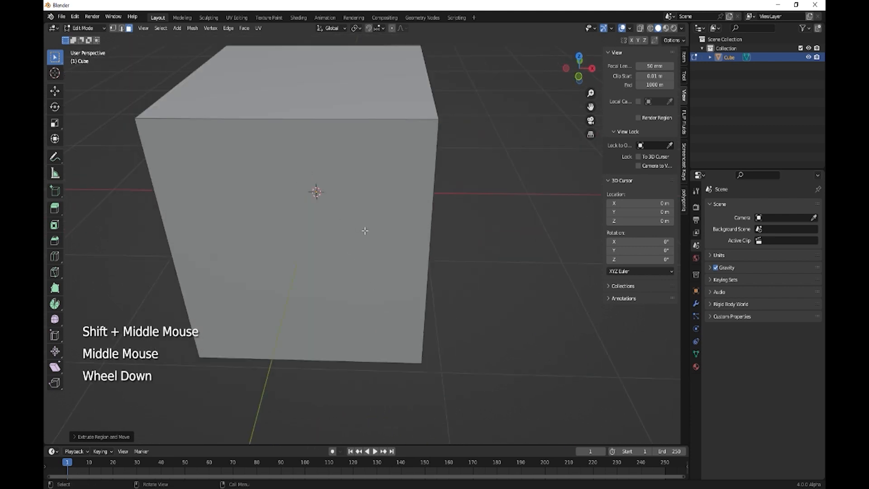
key(ctrl+r)
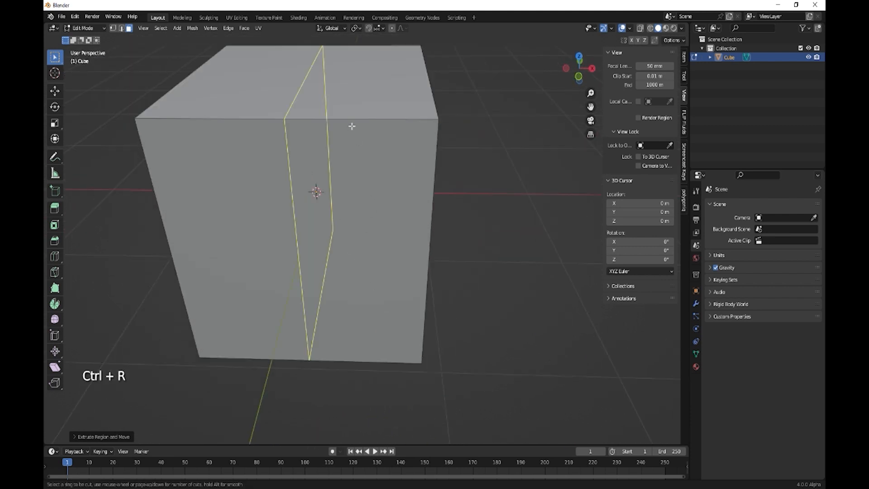
click(351, 124)
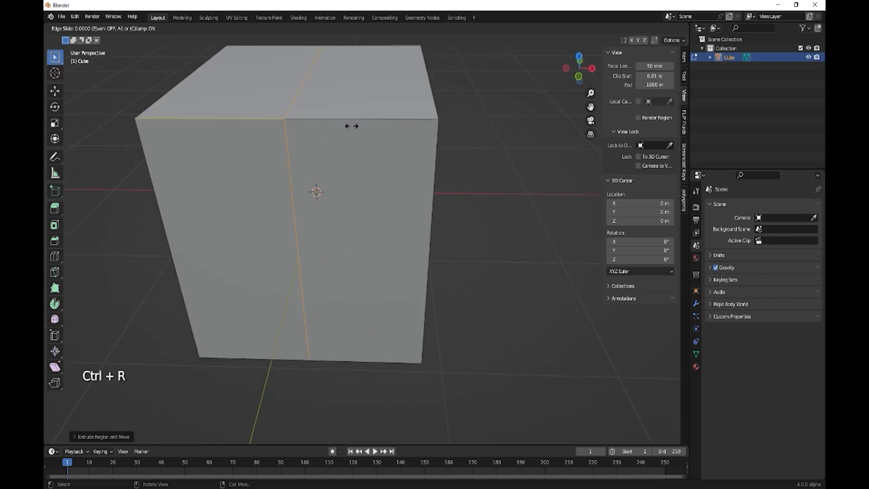
click(449, 127)
- Scale down the cube's back face uniformly so the body tapers toward the rear
middle_drag(451, 297, 309, 243)
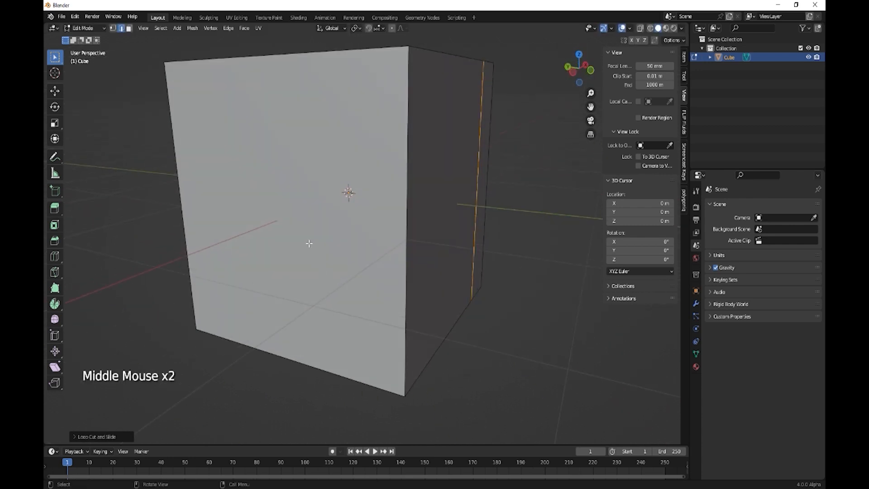
key(3)
click(323, 227)
scroll(322, 293, down, 2)
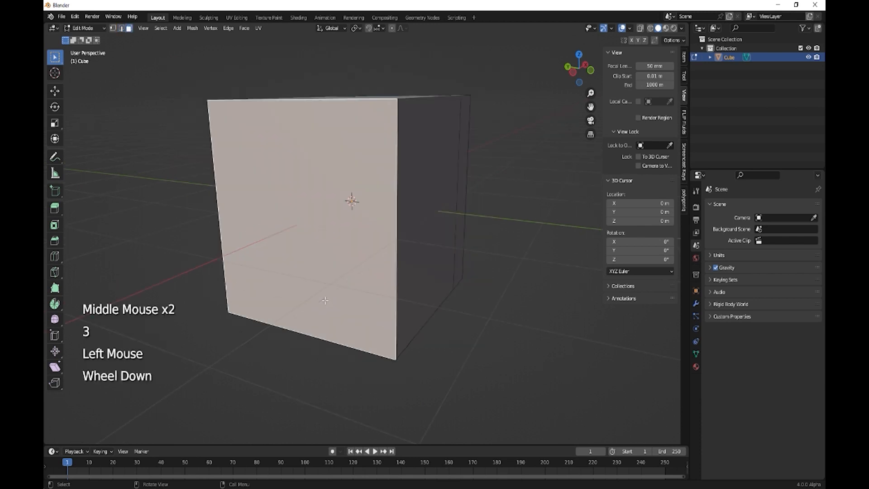
middle_drag(321, 293, 389, 284)
key(s)
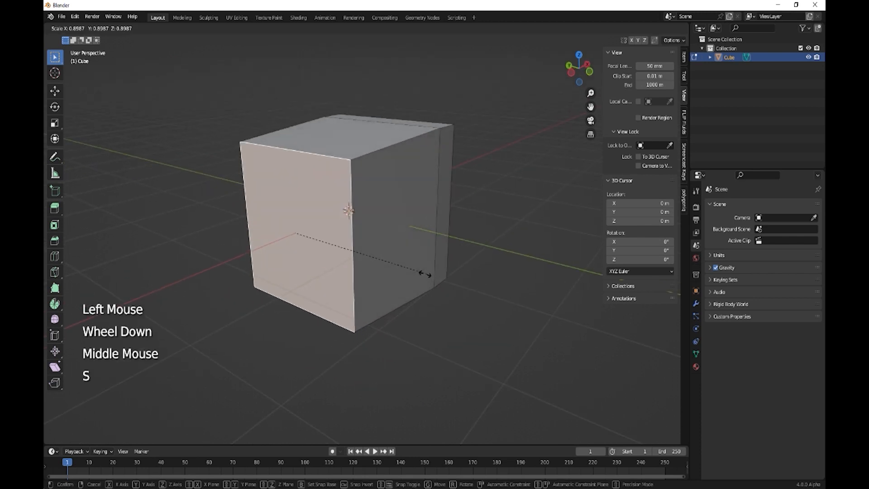
click(403, 270)
- Move the scaled back face slightly downward with the Transform tool
middle_drag(404, 271, 345, 253)
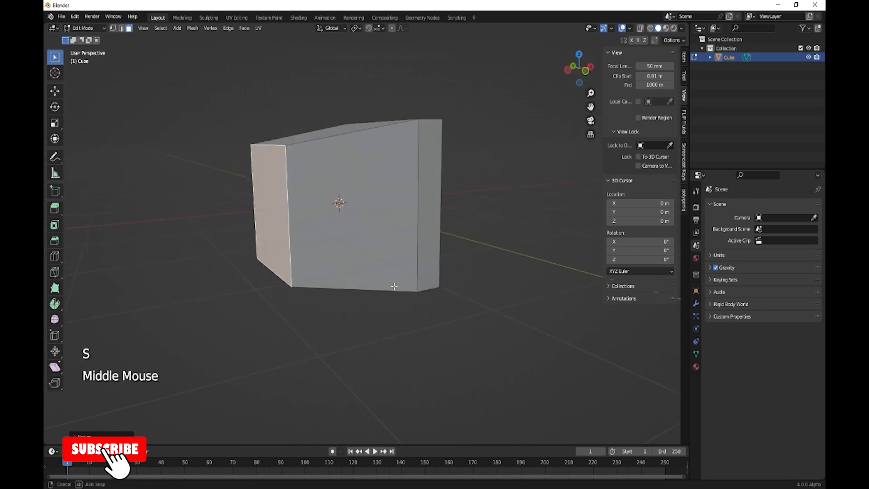
click(55, 139)
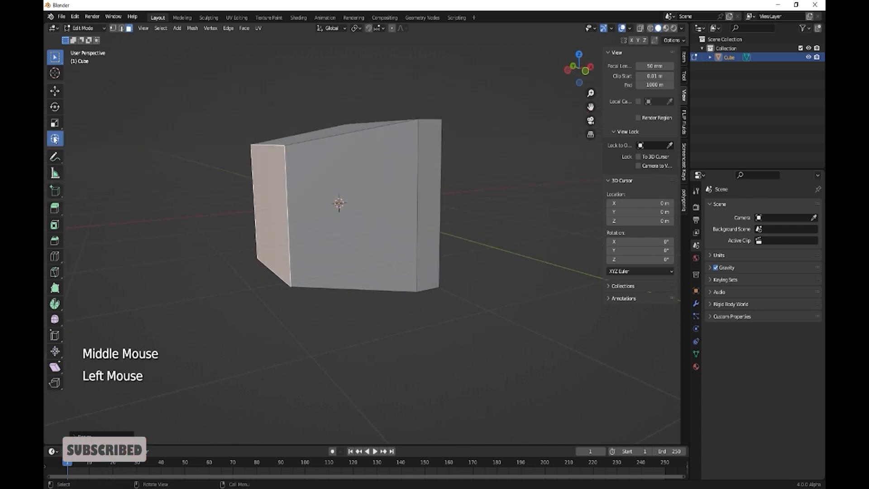
drag(266, 164, 269, 200)
- In edge select mode, select one side's upper and lower lengthwise edges plus the outer edges around the front frame
middle_drag(451, 292, 427, 340)
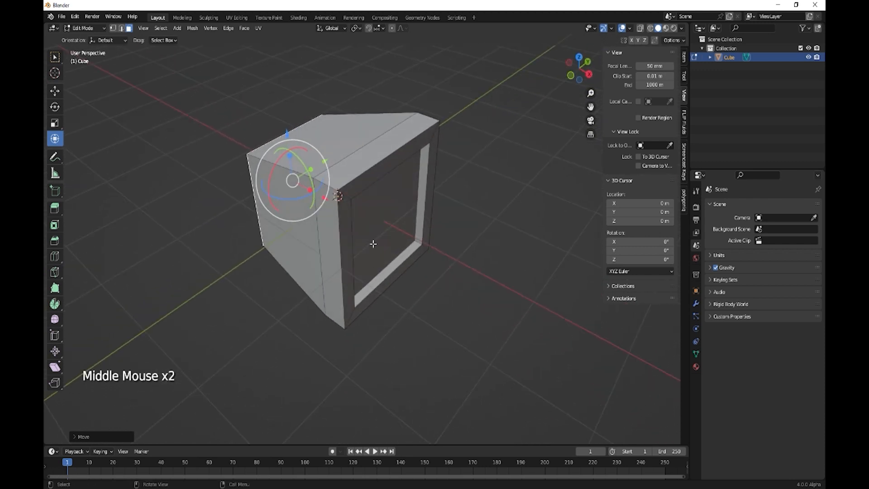
click(280, 167)
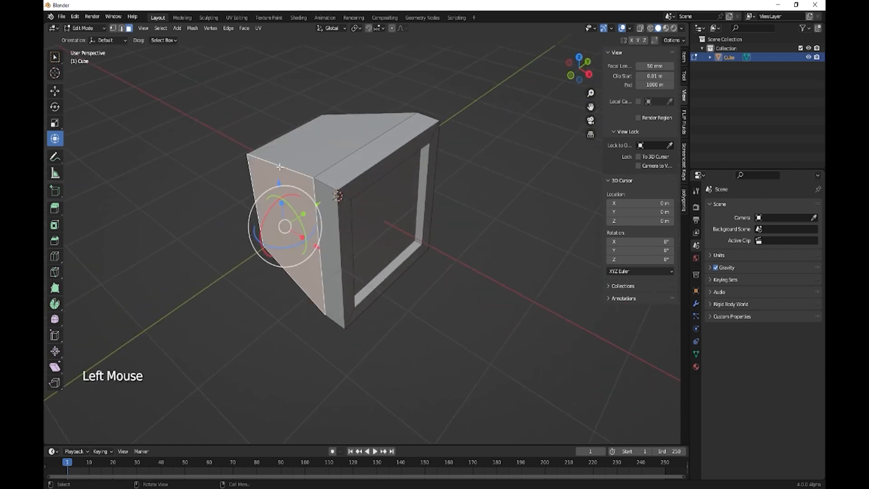
key(2)
click(303, 174)
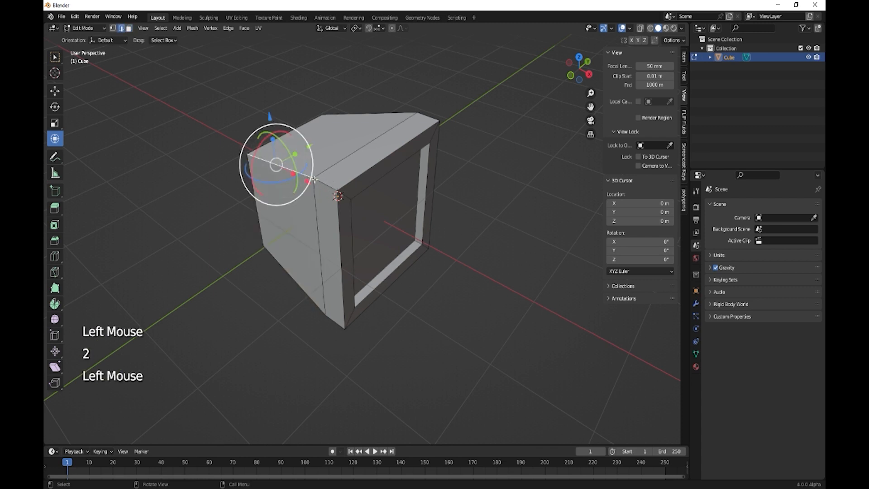
shift+click(323, 184)
shift+click(340, 181)
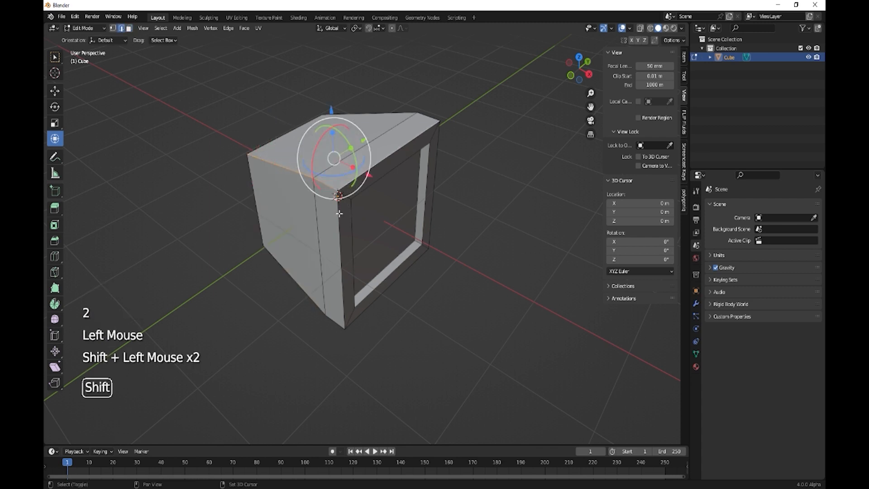
shift+click(321, 305)
shift+click(316, 298)
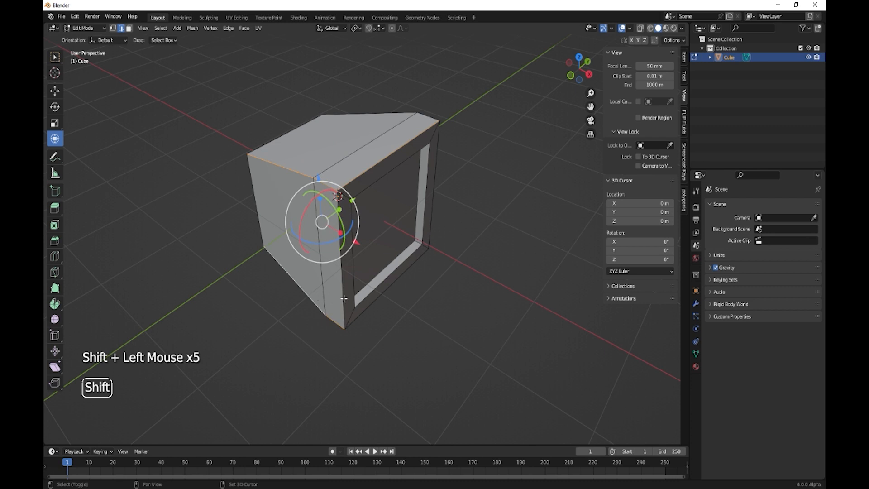
shift+click(372, 306)
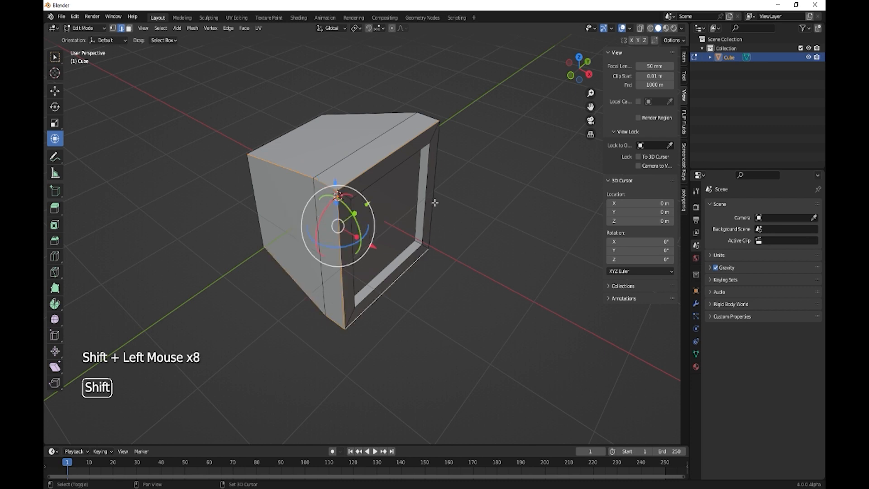
- Add the opposite side's upper and lower lengthwise edges to the edge selection
middle_drag(447, 196, 346, 295)
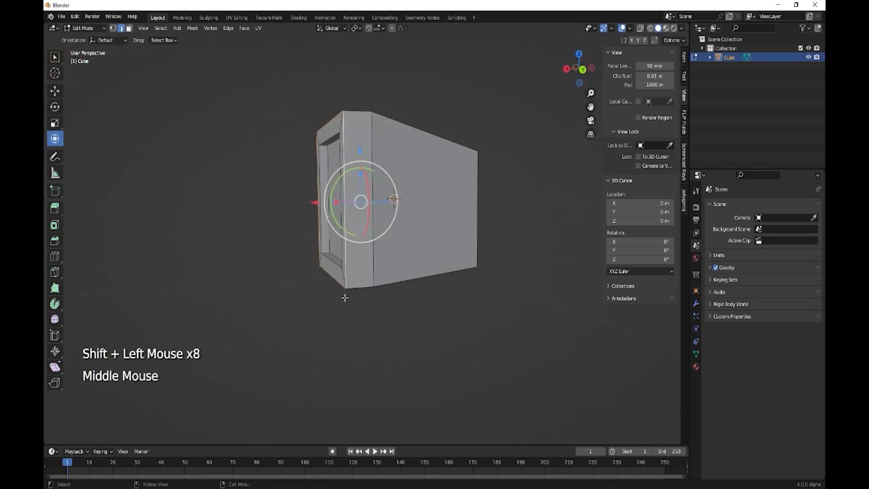
shift+click(358, 288)
shift+click(383, 284)
shift+click(395, 120)
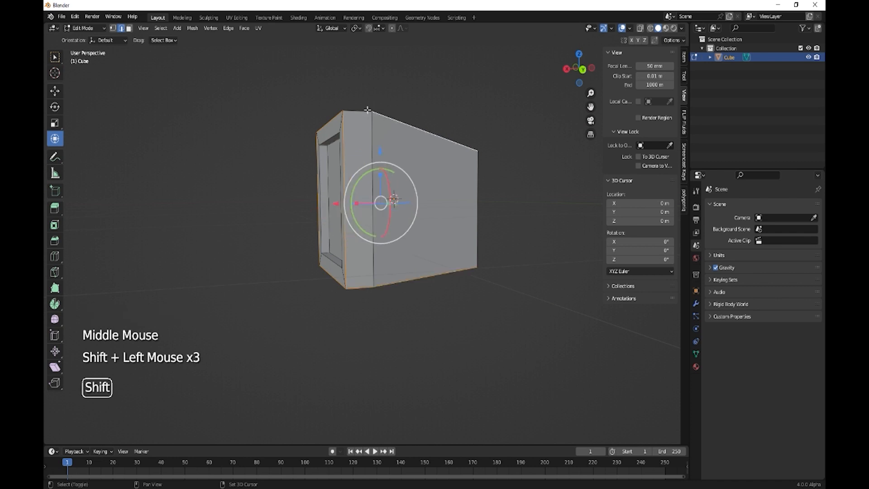
shift+click(364, 115)
- Add the four inner frame edges around the front recess to the edge selection
middle_drag(364, 115, 444, 223)
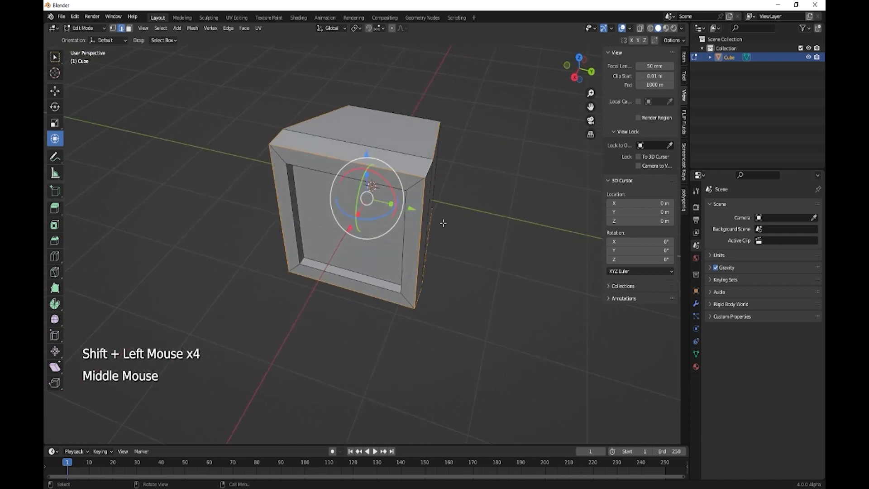
shift+click(403, 268)
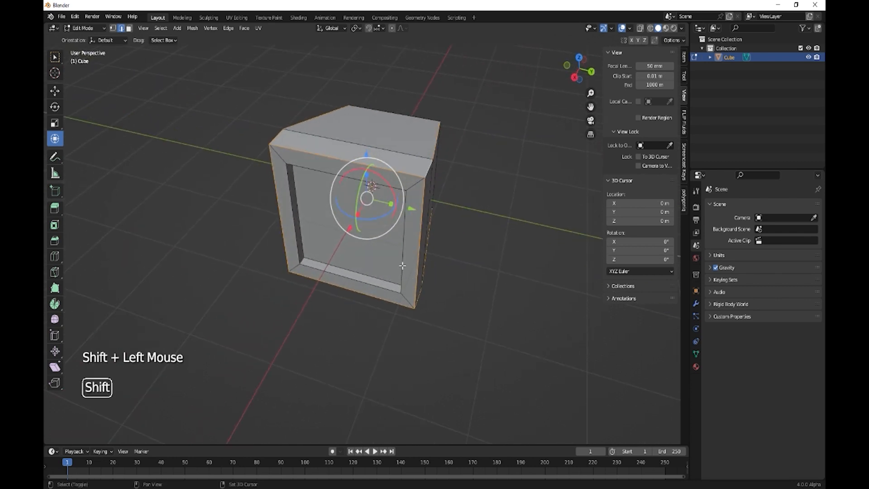
shift+click(393, 283)
shift+click(377, 286)
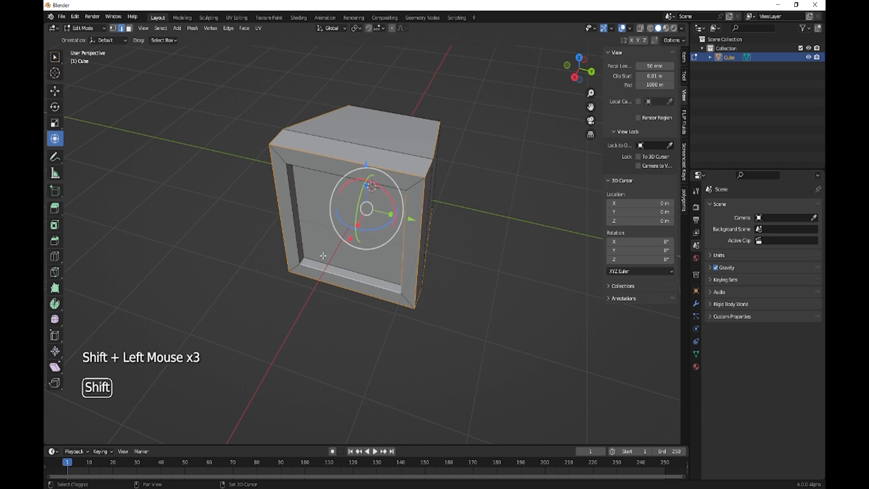
shift+click(298, 243)
middle_drag(298, 242, 450, 236)
shift+click(398, 192)
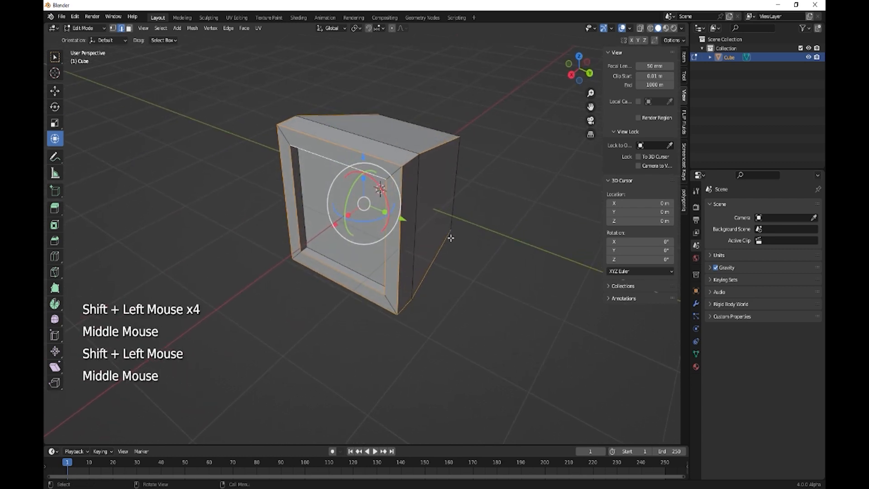
- Bevel the selected edges with a width of about 0.074 m and 5 segments, and return to Object Mode
key(ctrl+b)
click(525, 234)
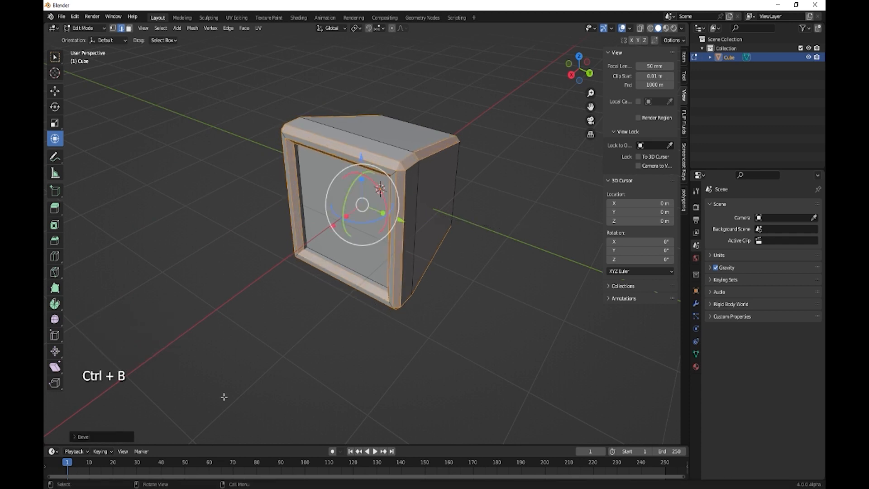
click(75, 436)
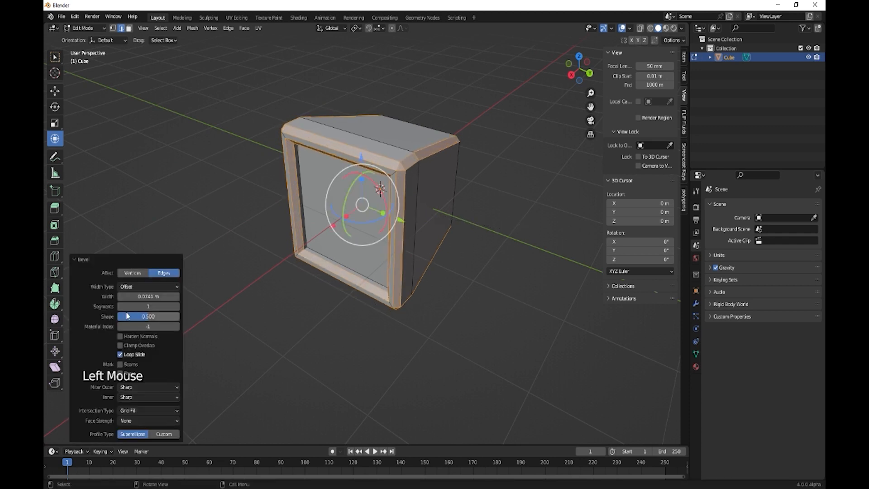
drag(142, 308, 340, 307)
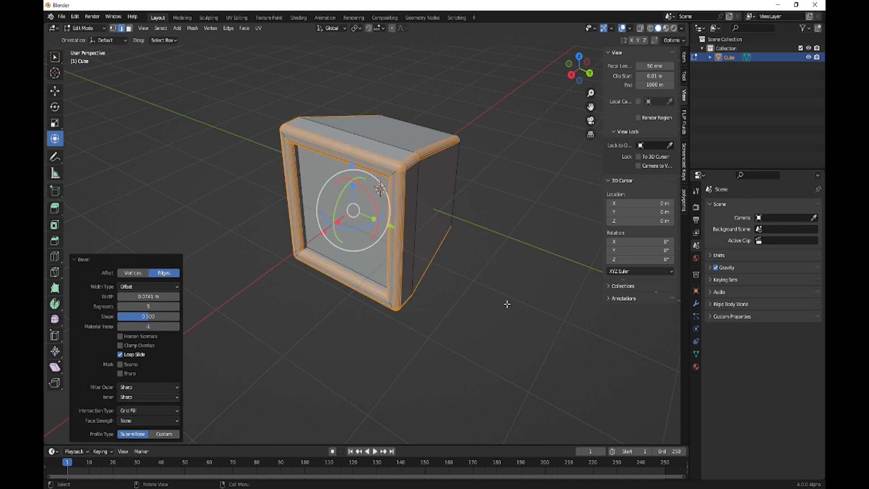
key(Tab)
middle_drag(431, 316, 456, 303)
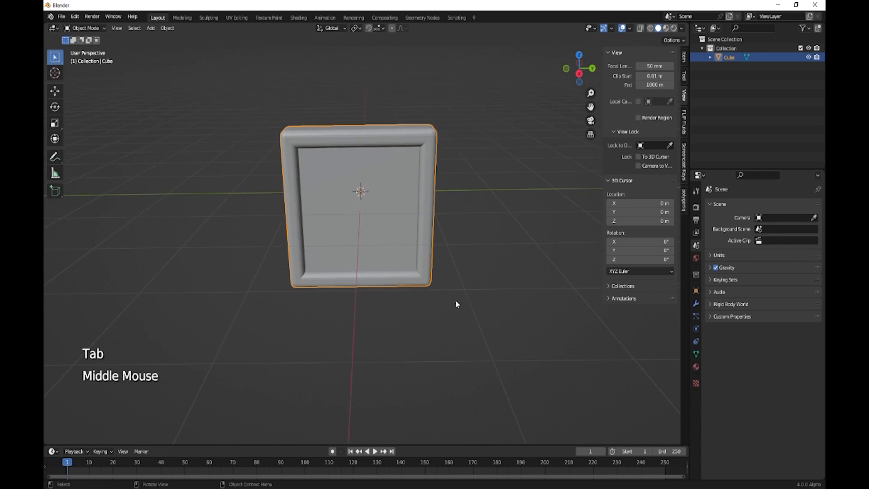
- Add a new material to the monitor body and set its base color to light pink
click(696, 367)
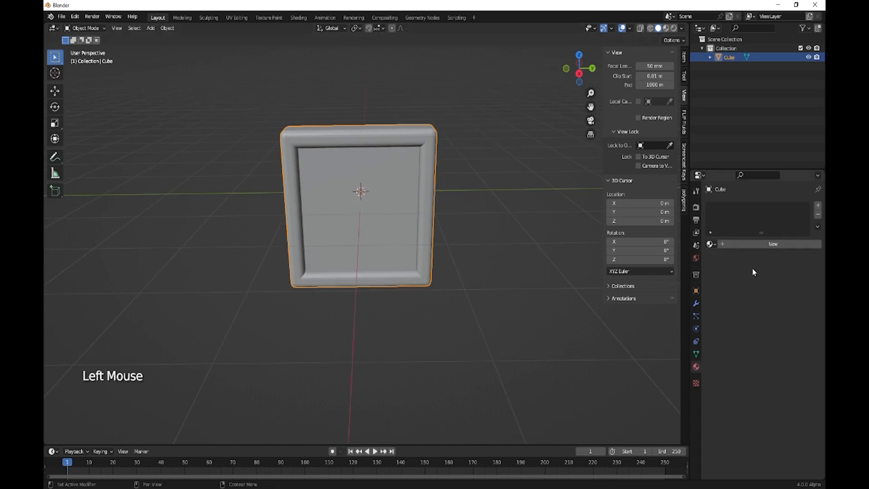
click(818, 208)
click(767, 246)
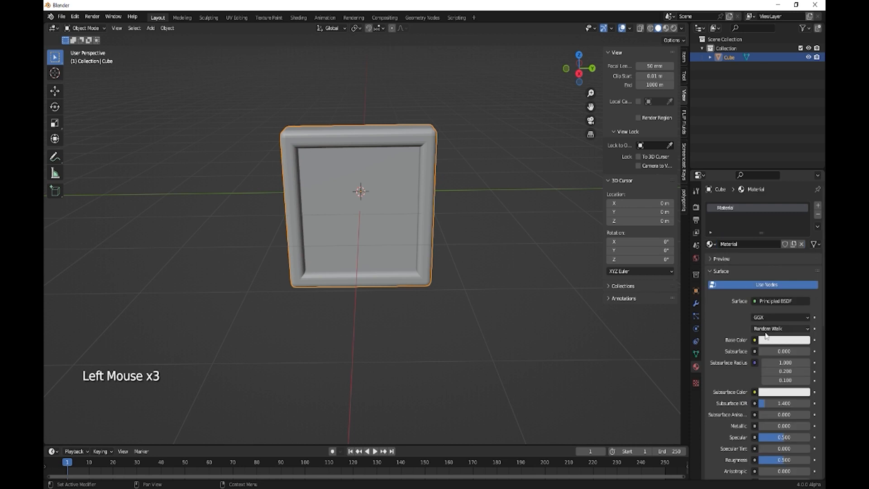
click(773, 340)
drag(772, 243, 774, 250)
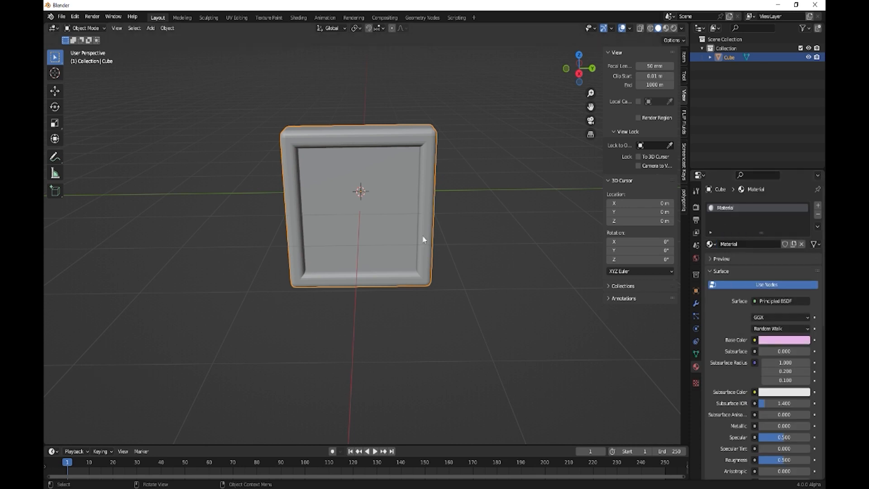
- In face select mode, inset the recessed front face of the monitor by about 0.53 m
click(395, 202)
click(398, 196)
key(Tab)
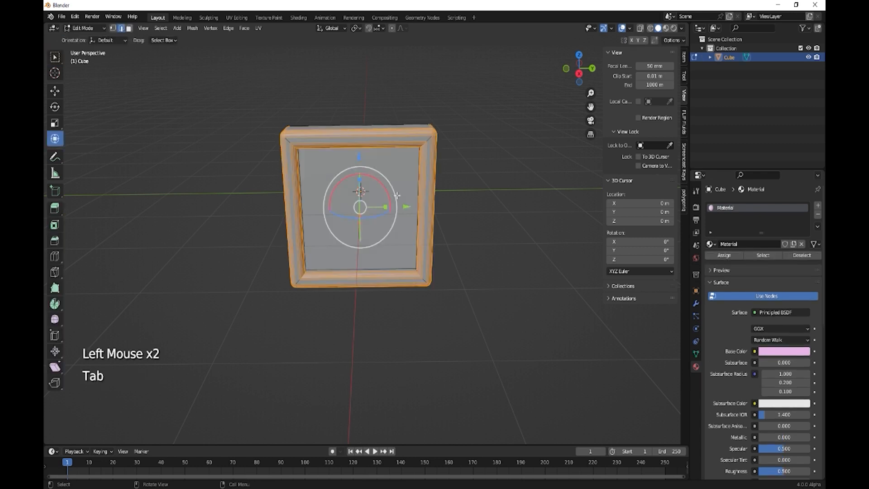
click(408, 168)
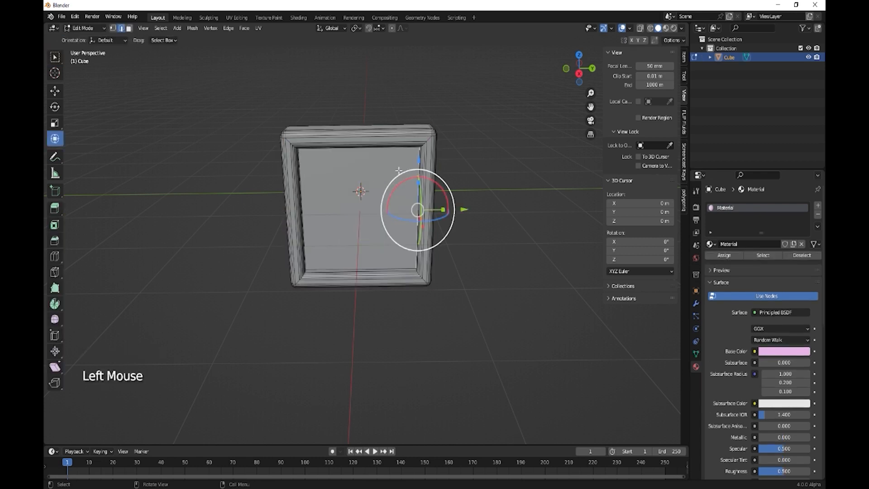
key(3)
click(371, 186)
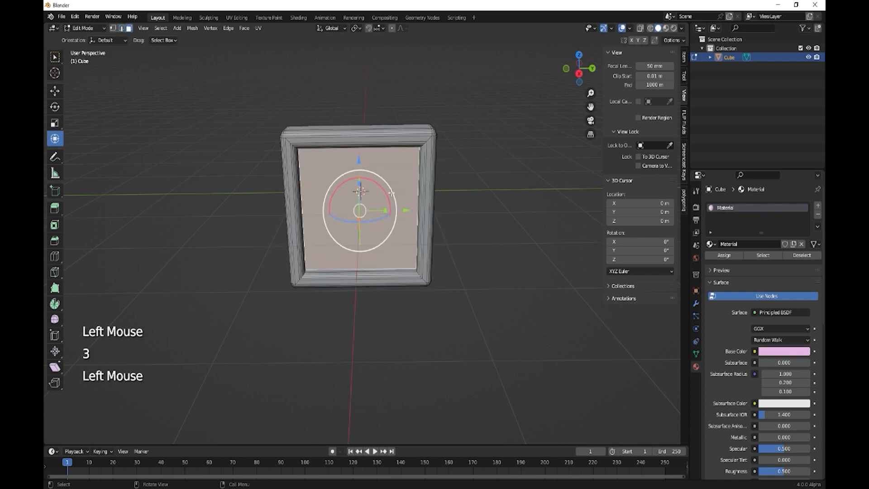
key(i)
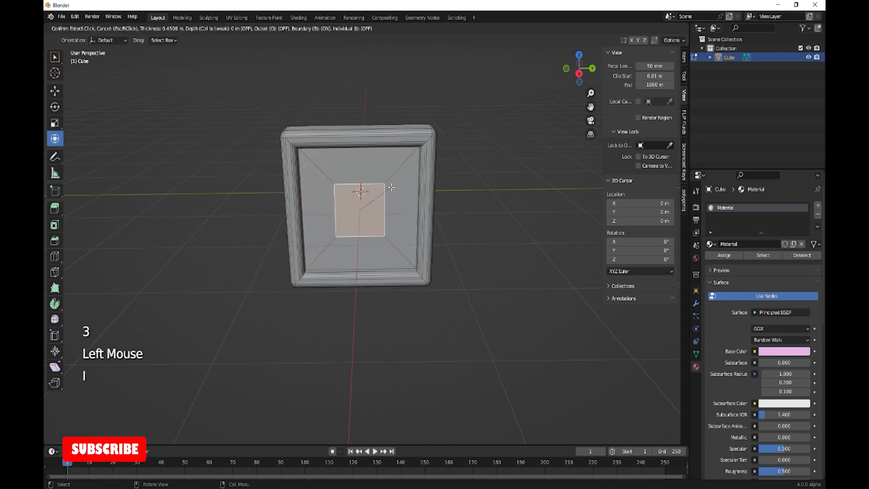
click(389, 196)
- Move the inset centre face about 0.105 m outward along X to bulge the screen
middle_drag(389, 196, 435, 237)
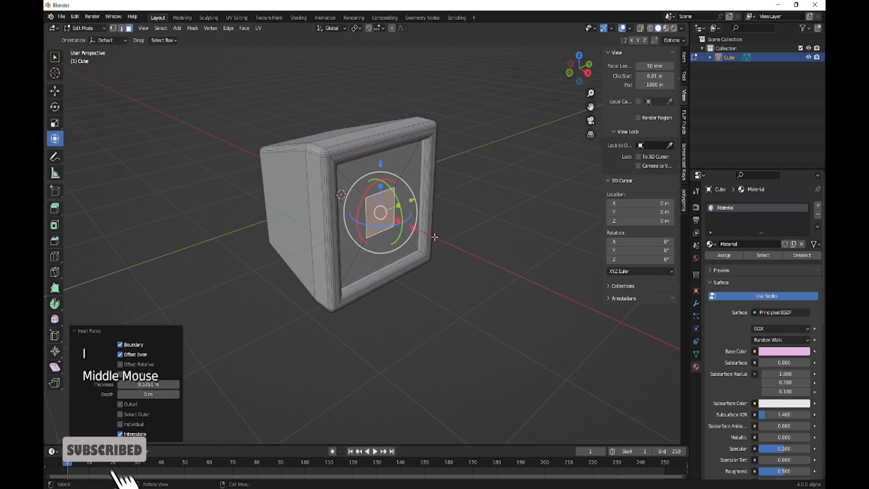
drag(414, 227, 423, 232)
middle_drag(433, 256, 400, 199)
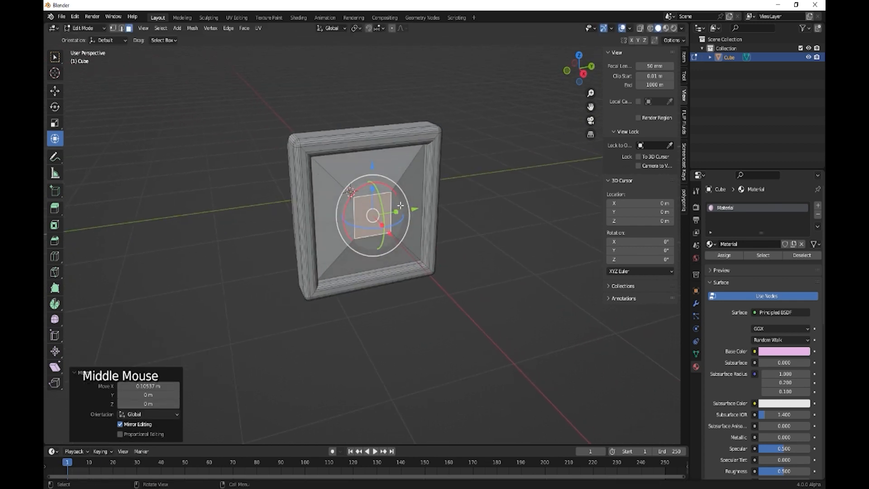
- Bevel the raised centre face's edges with a width of about 0.188 m and 6 segments, and return to Object Mode
key(ctrl+b)
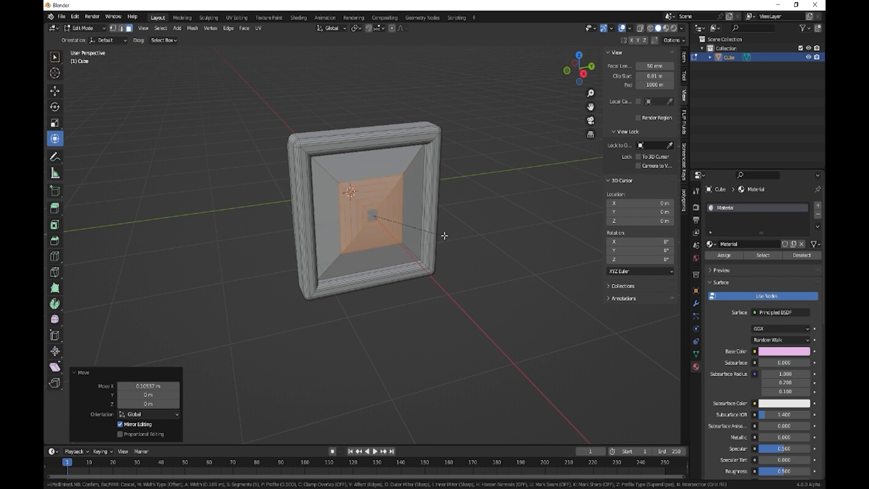
click(445, 236)
mouse_move(448, 266)
middle_down()
mouse_move(454, 250)
mouse_move(460, 256)
middle_up()
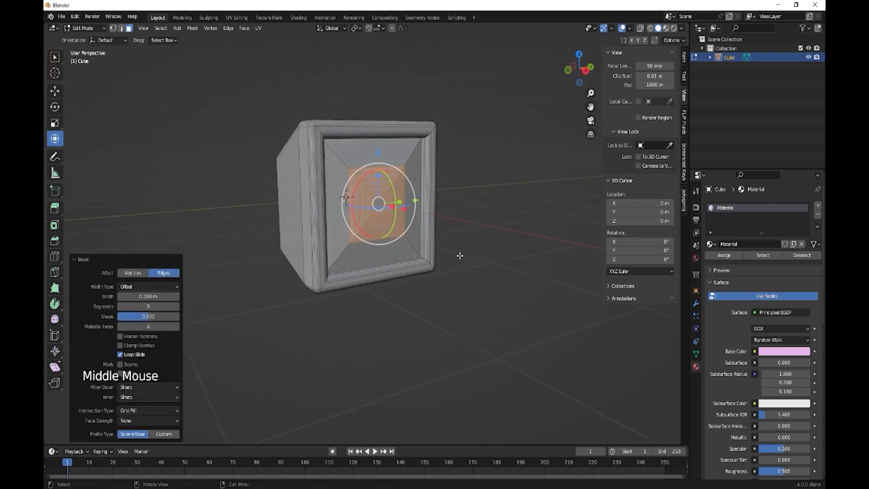
click(172, 307)
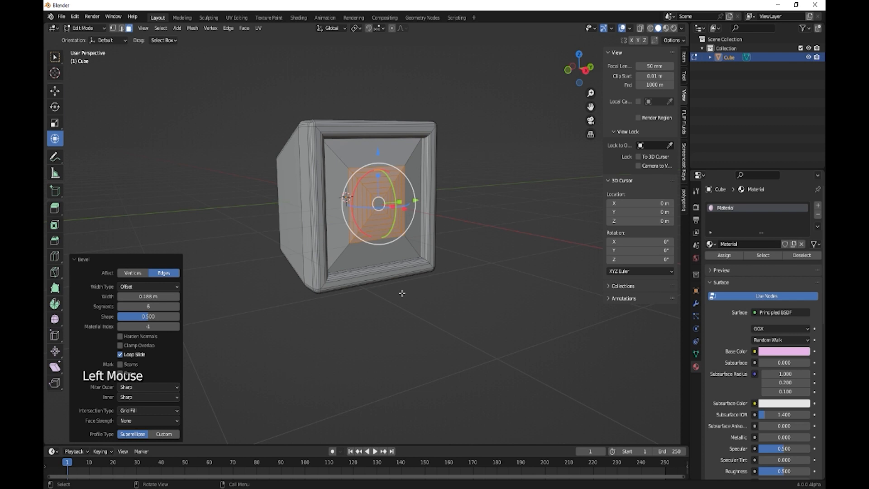
key(Tab)
- Shade the monitor smooth and enable Auto Smooth at 30° in its mesh normals settings
middle_drag(431, 289, 386, 192)
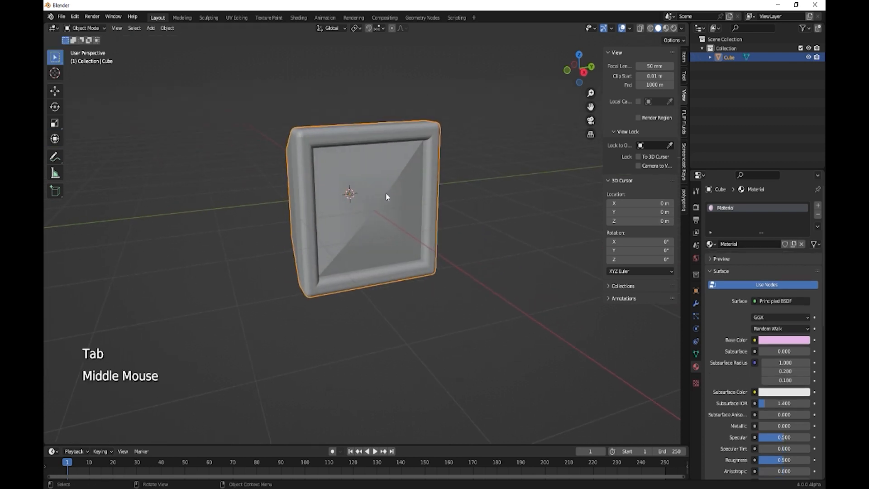
right_click(381, 171)
click(381, 169)
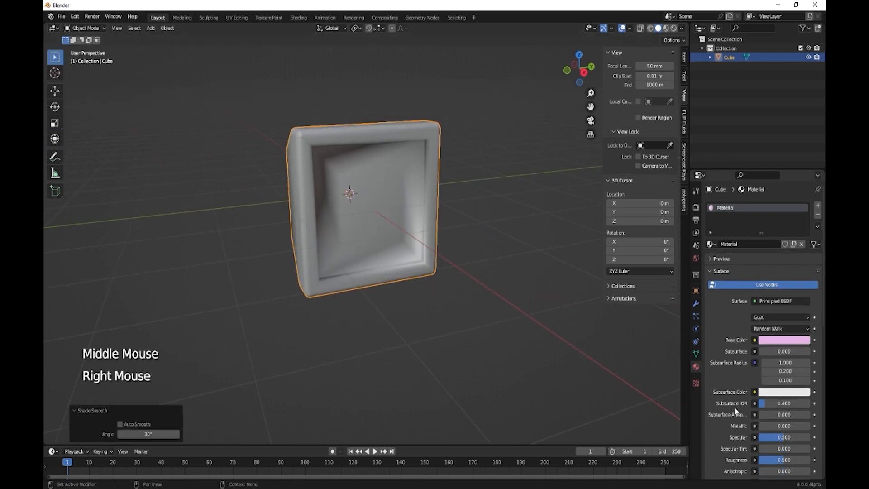
click(696, 354)
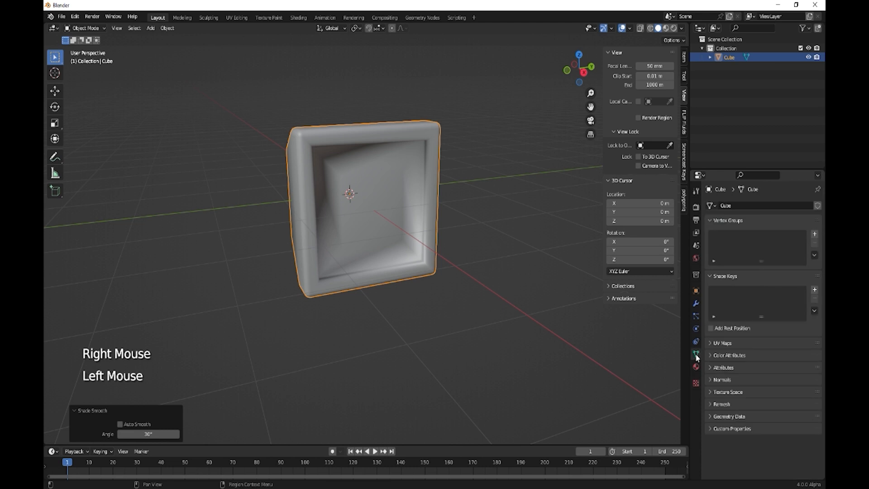
click(713, 380)
click(753, 394)
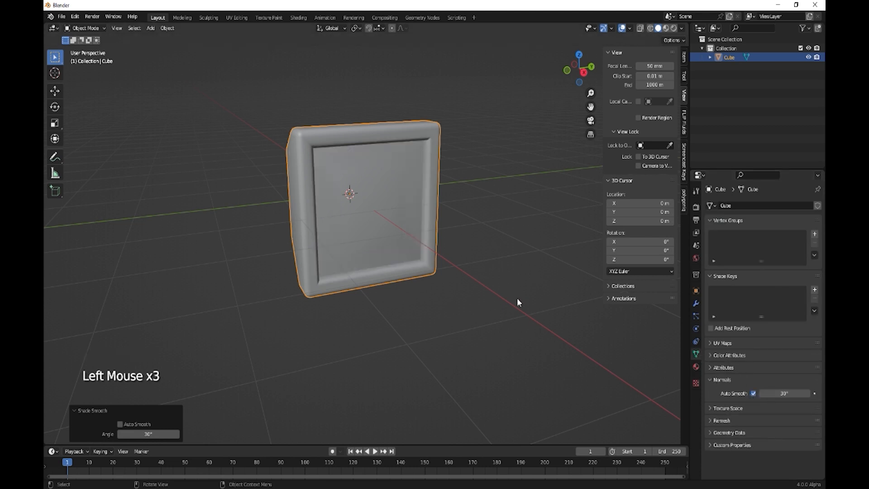
- Raise the monitor about 1 m along Z
middle_drag(518, 301, 423, 302)
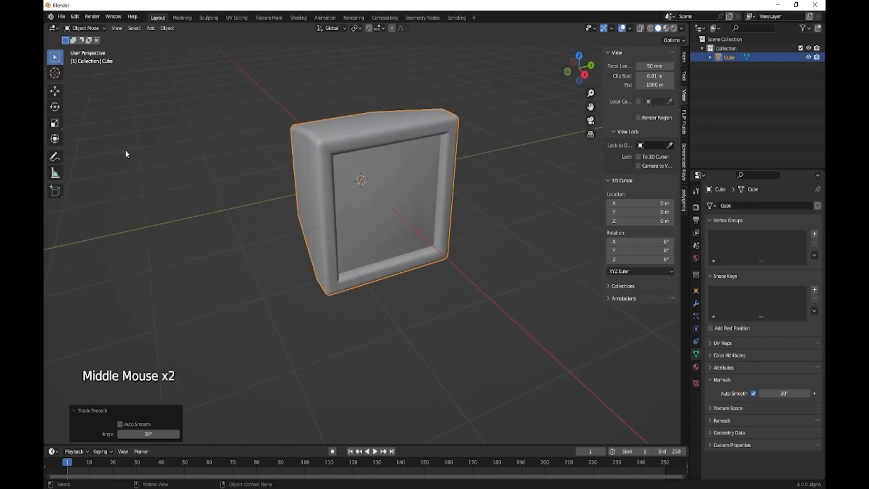
click(54, 91)
drag(361, 150, 361, 75)
- Add a second cube, flatten it vertically, and move it about 2.02 m along X in front of the monitor
shift+middle_drag(433, 244, 408, 267)
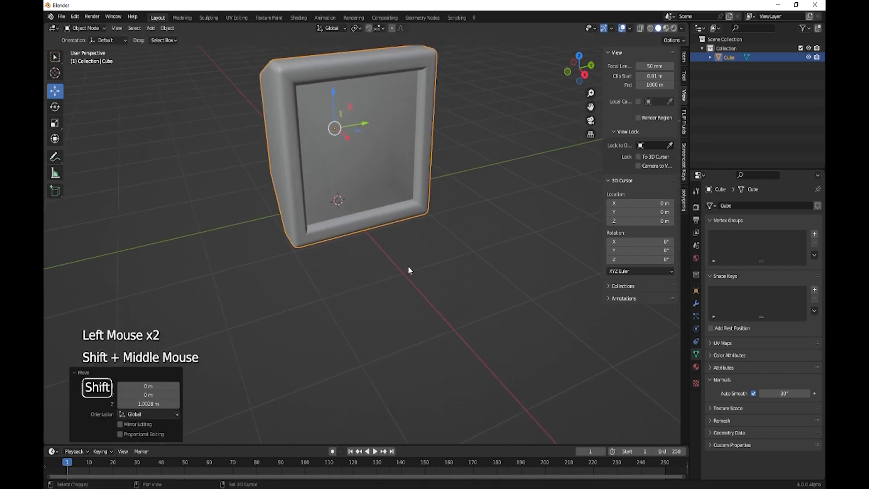
key(shift+a)
mouse_move(419, 247)
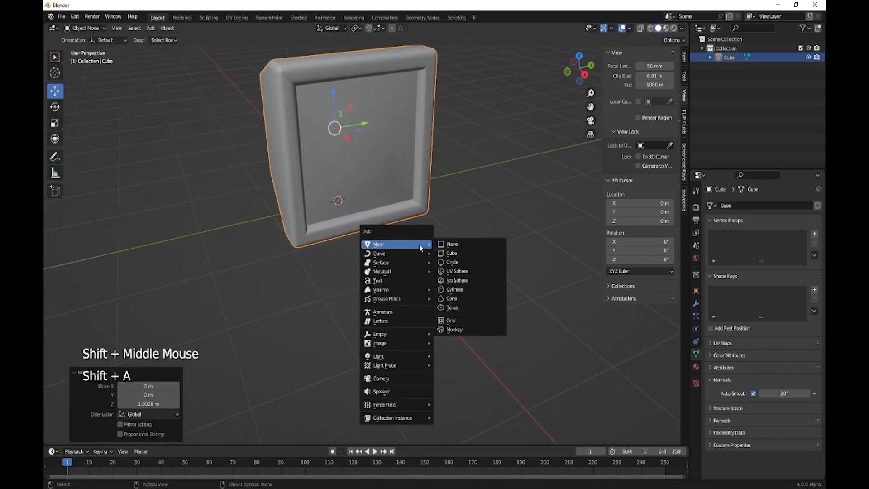
click(451, 253)
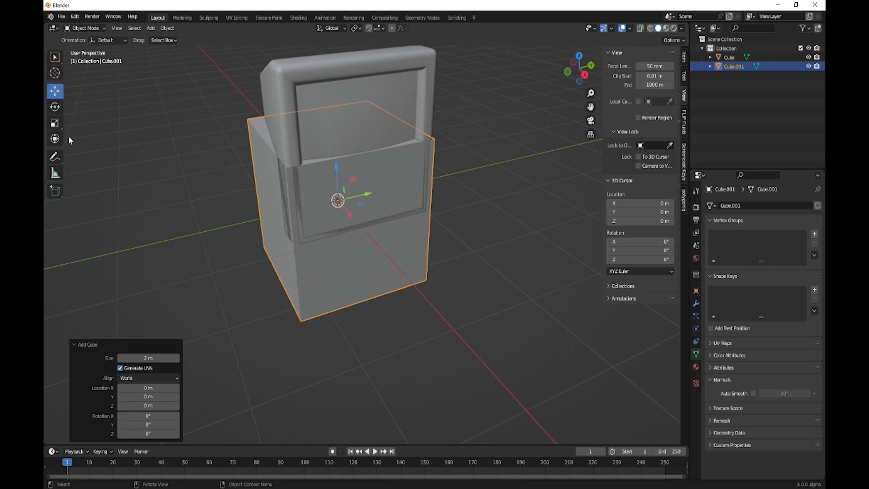
click(55, 138)
drag(338, 179, 335, 193)
middle_drag(335, 192, 374, 233)
drag(374, 233, 506, 279)
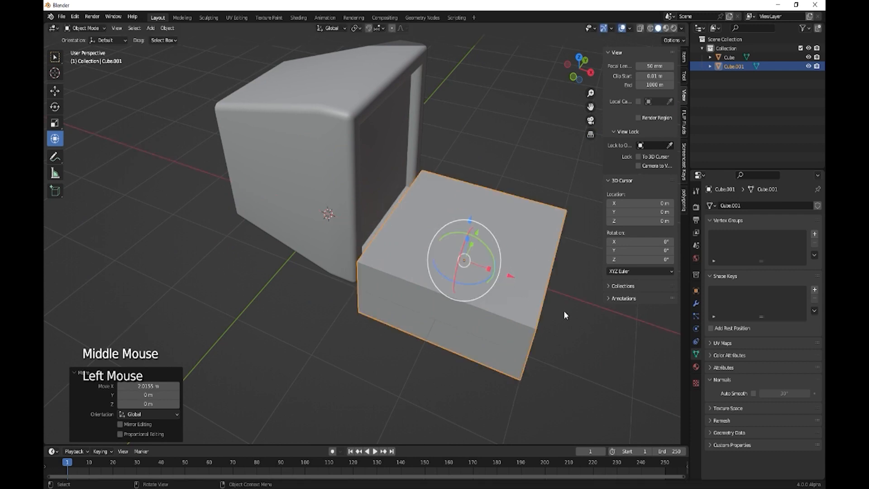
- Scale the front block to about 0.46 in X and Y, and to about 0.42 in Z
key(s)
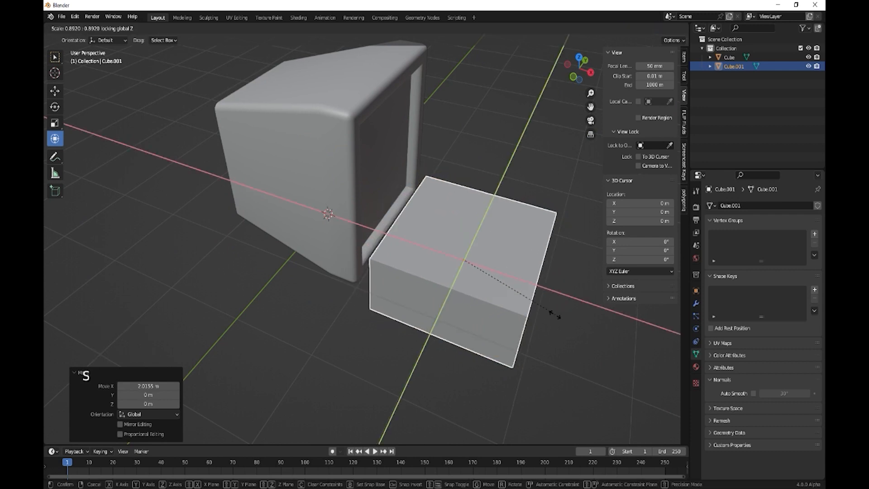
click(512, 296)
middle_drag(510, 295, 381, 233)
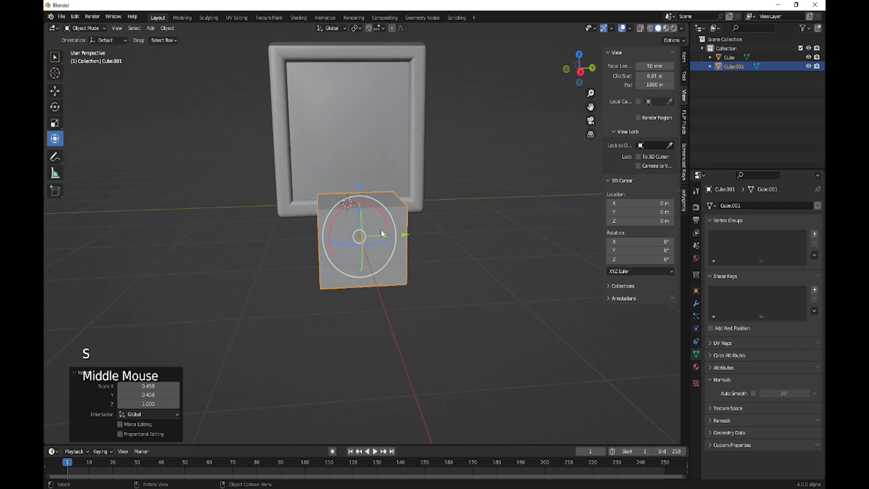
drag(360, 211, 361, 225)
middle_drag(368, 265, 400, 316)
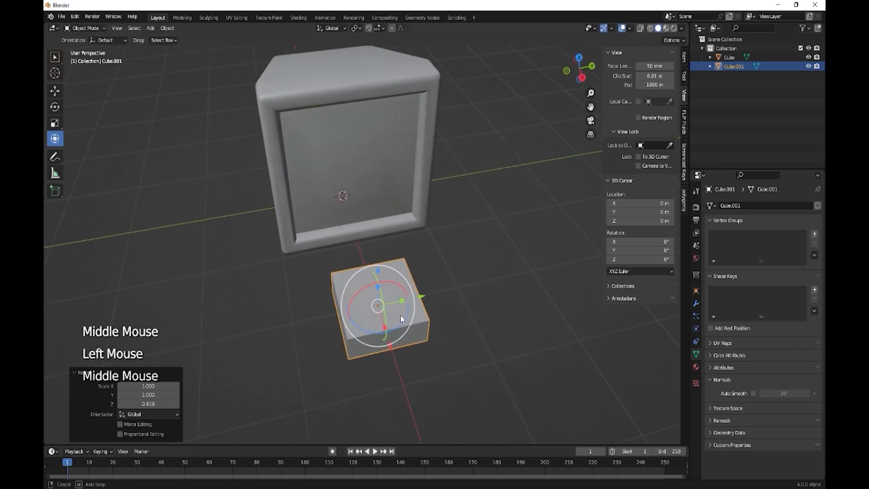
- Widen the front block along Y to about 1.8 times and move it about 0.46 m back along X toward the monitor
drag(398, 306, 420, 298)
middle_drag(420, 297, 474, 323)
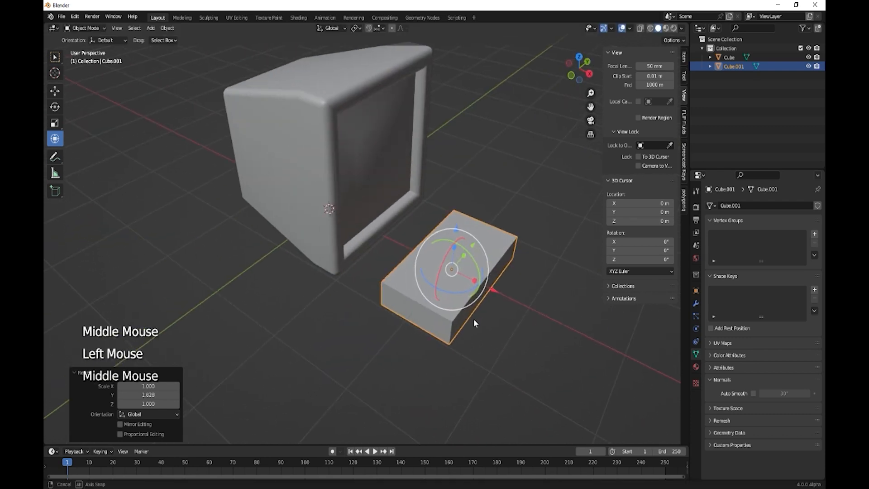
drag(491, 291, 459, 275)
middle_drag(499, 307, 453, 302)
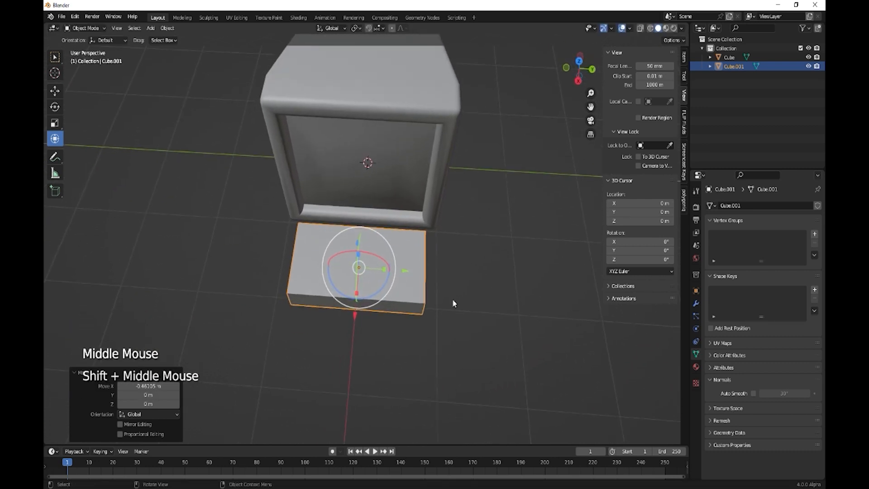
- Add a third cube and scale it uniformly to 0.3
key(shift+a)
mouse_move(438, 323)
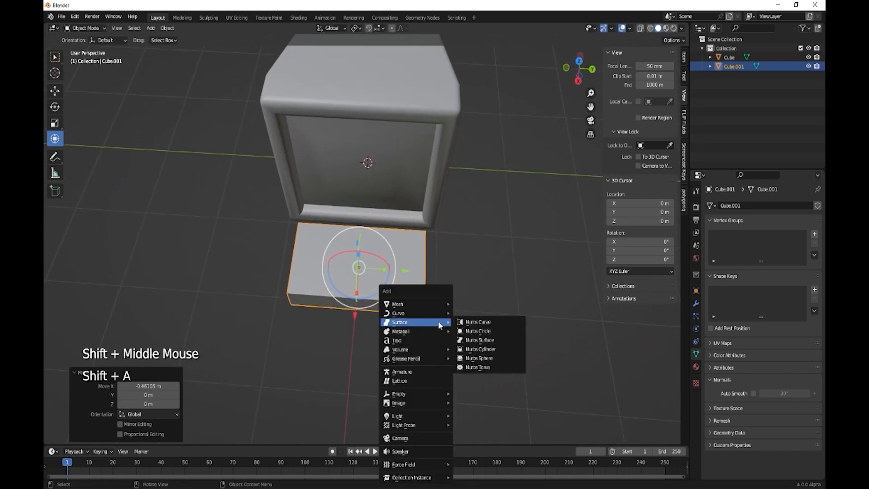
mouse_move(435, 304)
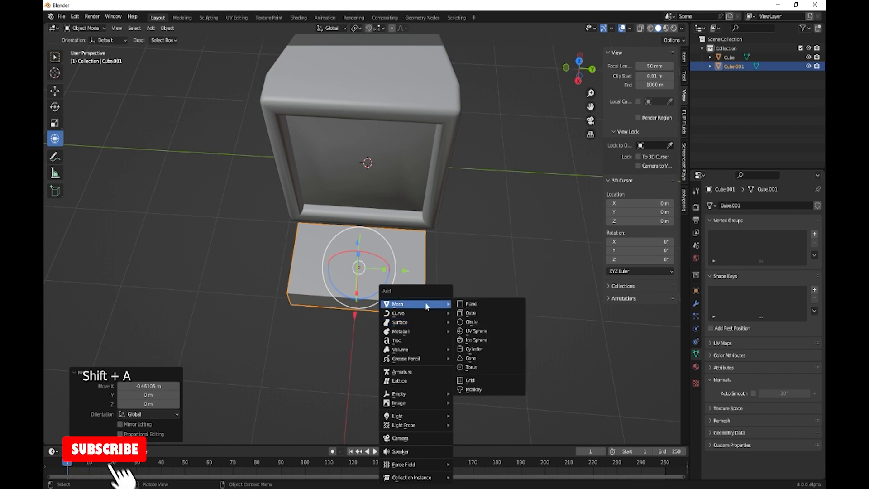
click(471, 313)
key(s)
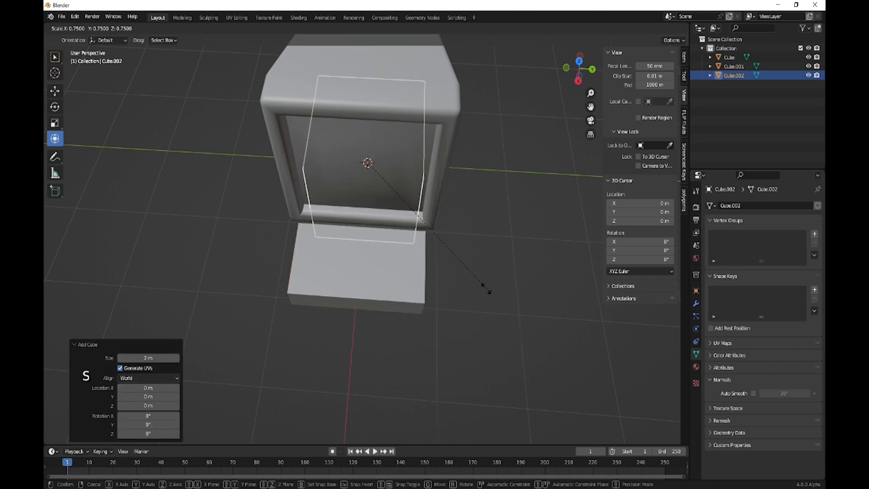
click(387, 245)
middle_drag(387, 245, 402, 234)
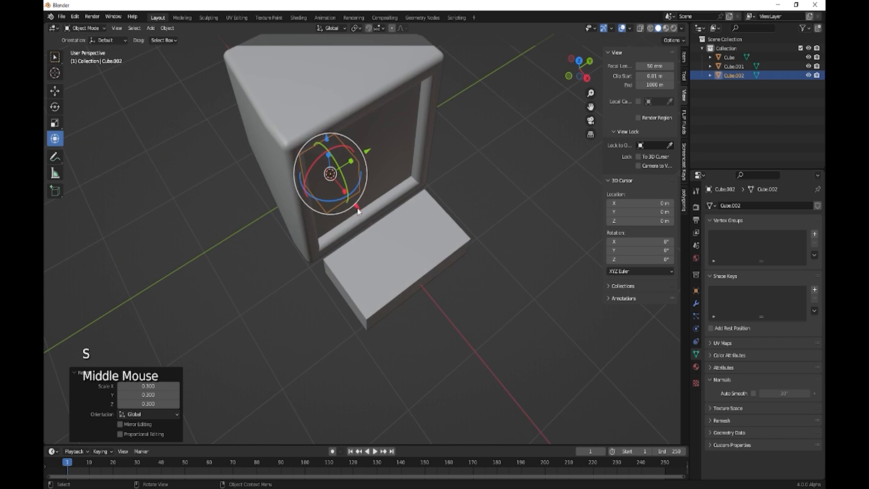
- Move the small cube forward along X over the front block and about 0.49 m along Y toward one end
drag(358, 210, 424, 289)
middle_drag(460, 289, 408, 299)
mouse_move(397, 285)
mouse_down()
mouse_move(414, 293)
mouse_move(396, 292)
mouse_up()
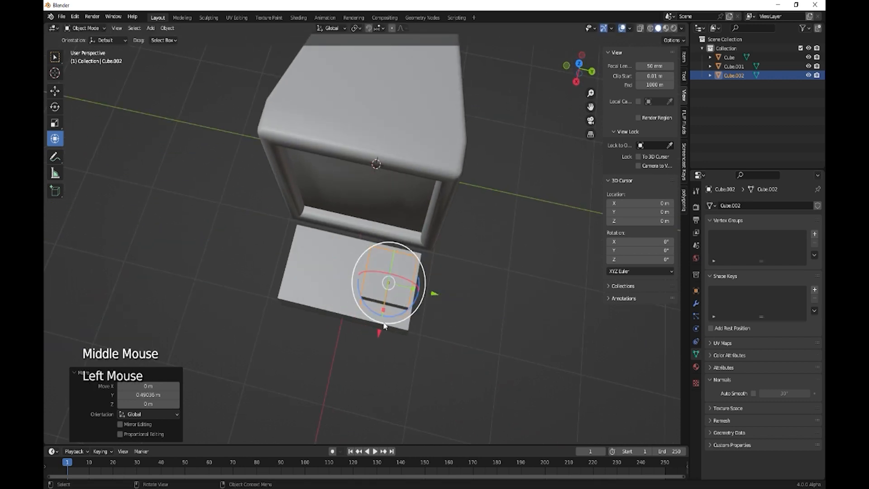
- Stretch the small cube along X and flatten it along Z to about 0.3 of its height
middle_drag(384, 326, 432, 283)
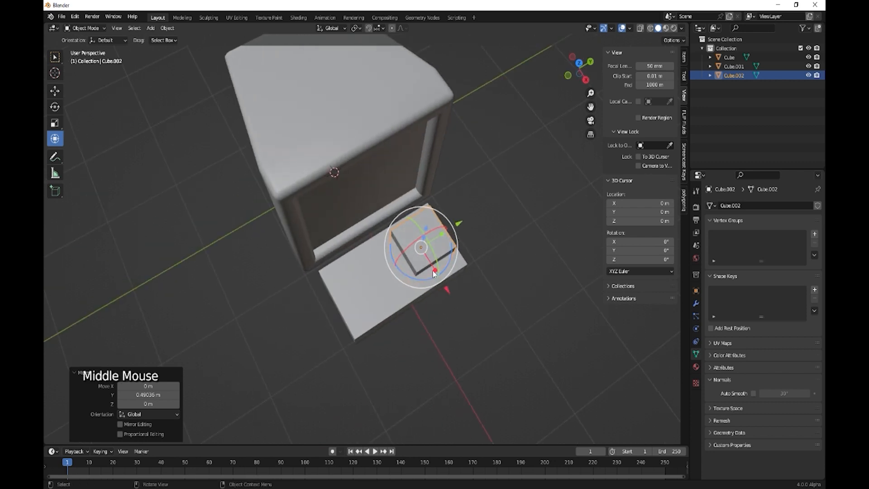
drag(433, 272, 437, 274)
mouse_move(444, 286)
middle_down()
mouse_move(455, 301)
mouse_move(447, 287)
mouse_move(474, 295)
mouse_move(448, 271)
middle_up()
scroll(449, 303, up, 2)
drag(397, 189, 394, 206)
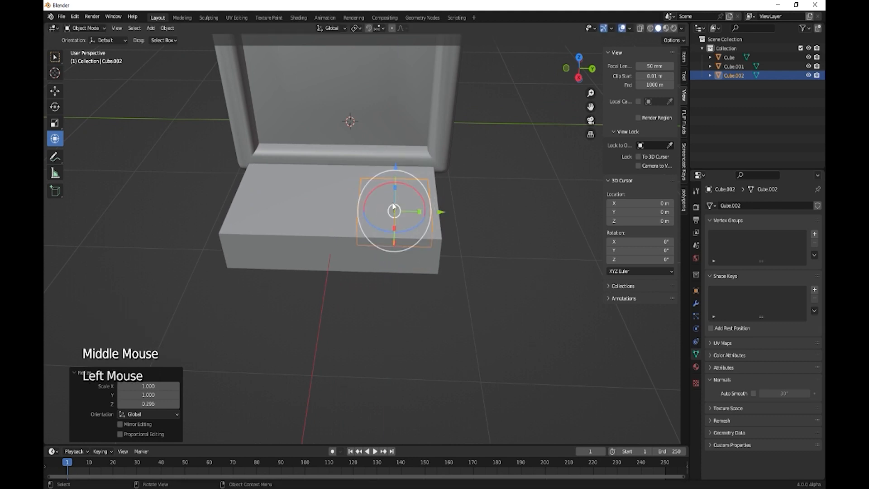
- Raise the flattened small cube about 0.135 m along Z toward the front block's upper surface
drag(394, 169, 395, 152)
middle_drag(408, 231, 445, 292)
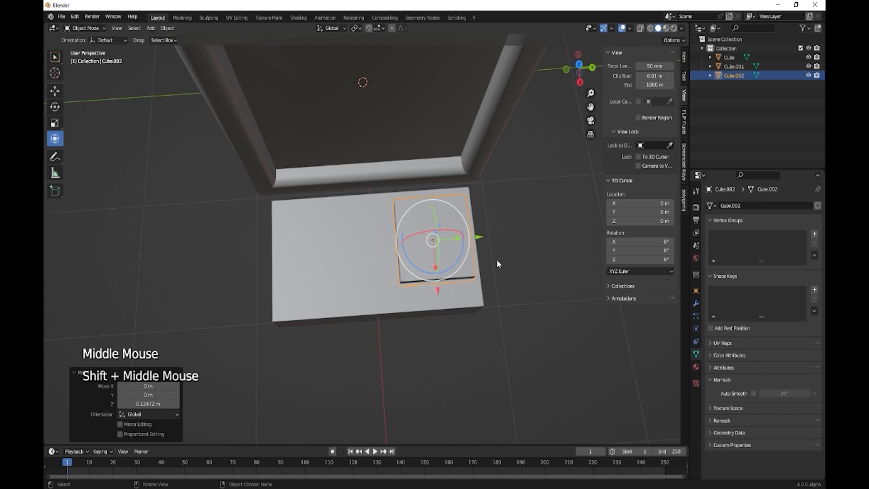
key(shift)
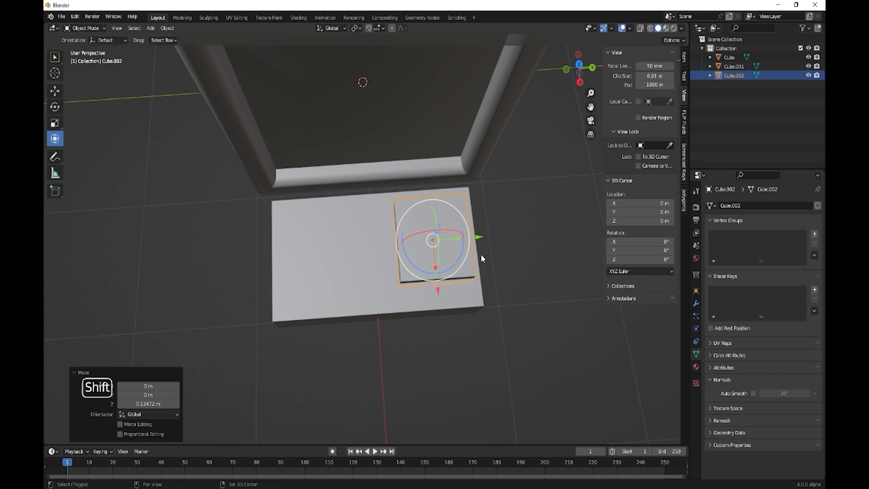
- Duplicate the raised slab and move the copy about 0.98 m along negative Y to the block's other end
key(shift+d)
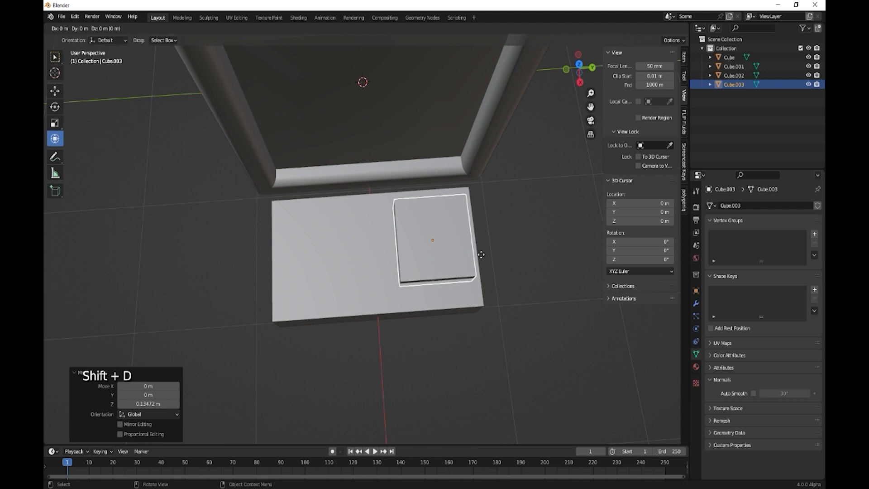
key(y)
click(363, 245)
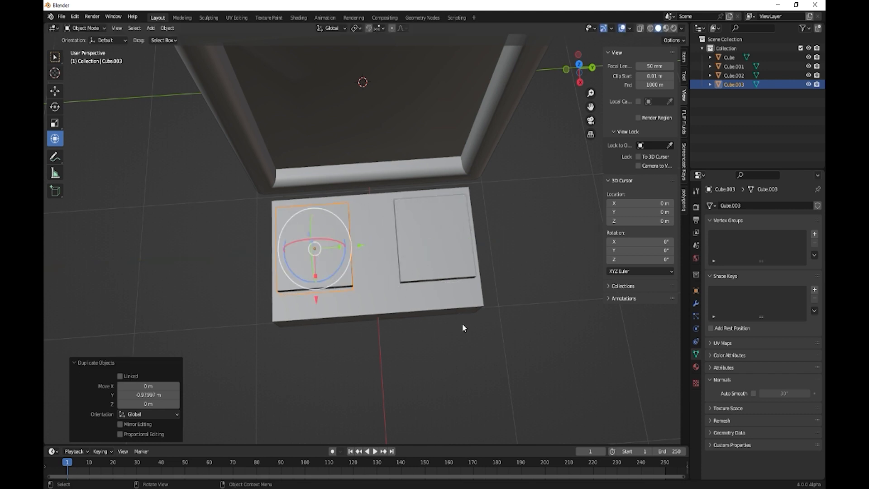
- Scale the duplicated slab to about 0.315 in X and Y, keeping its Z height locked
key(s)
key(shift+z)
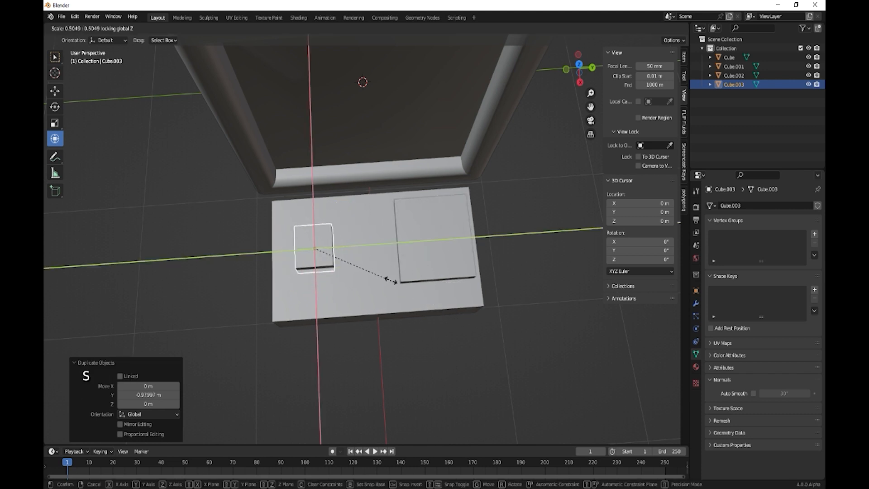
click(362, 270)
- Move the small key back along X and about 0.19 m along negative Y into the block's corner near the monitor
middle_drag(364, 287, 376, 304)
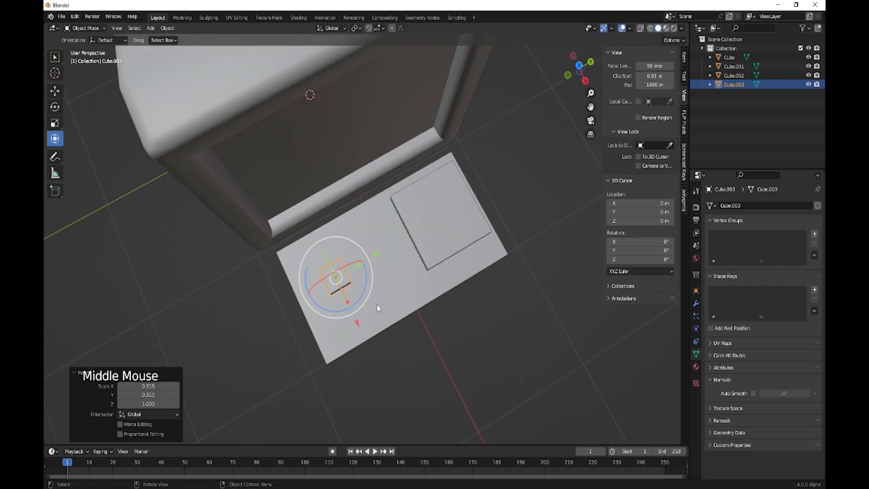
drag(358, 323, 339, 301)
drag(363, 243, 344, 253)
middle_drag(344, 254, 341, 322)
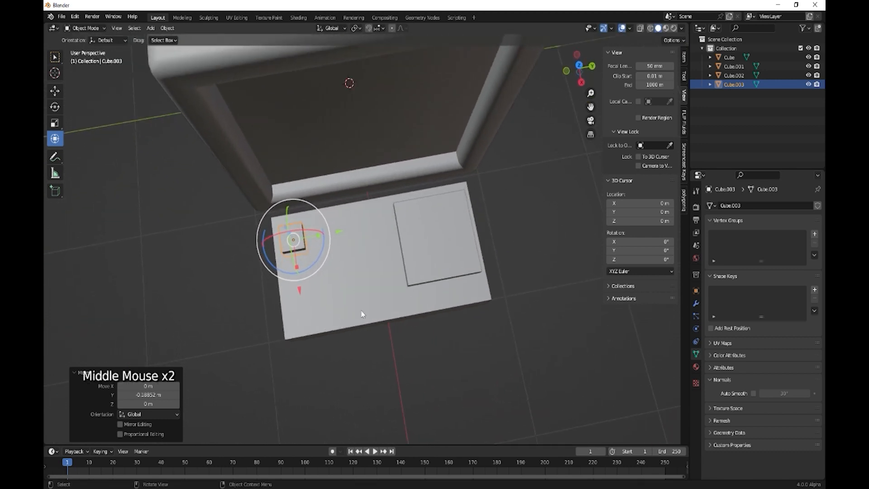
- Add an Array modifier to the small key
click(697, 304)
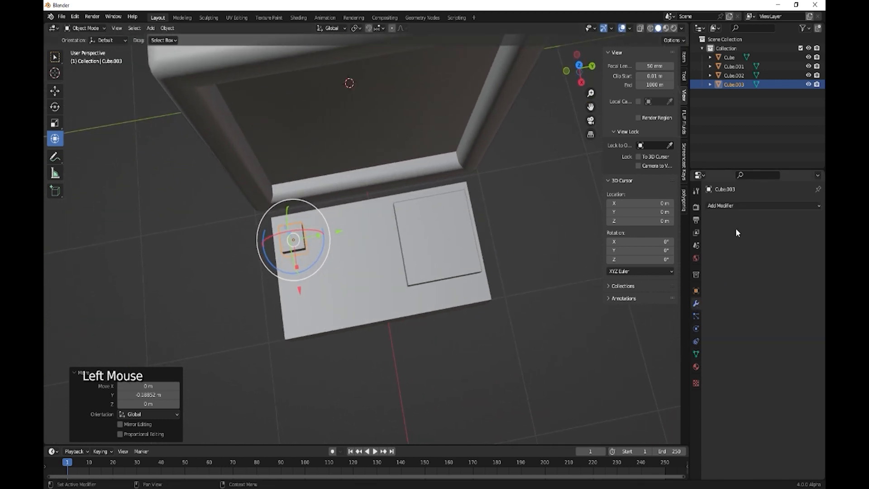
click(722, 206)
click(675, 232)
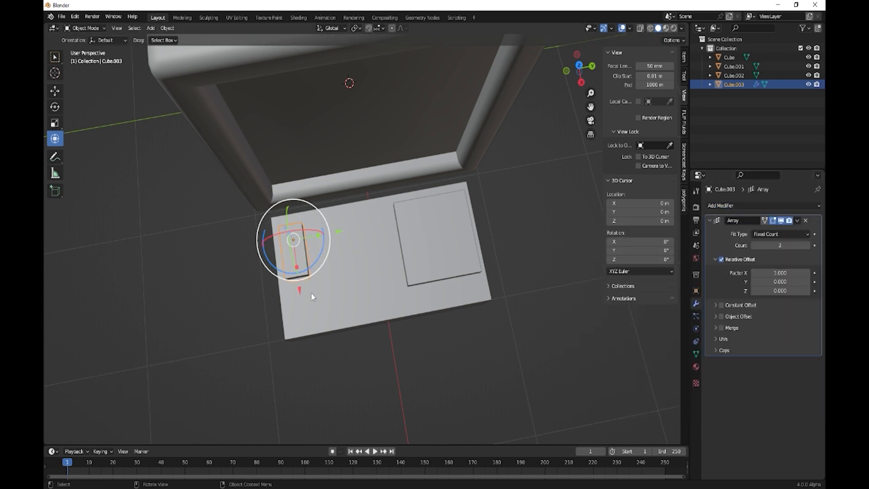
- Shrink the arrayed key along X
middle_drag(311, 295, 411, 298)
mouse_move(387, 263)
mouse_down()
mouse_move(376, 263)
mouse_move(405, 263)
mouse_move(397, 262)
mouse_up()
drag(432, 307, 371, 317)
middle_drag(457, 310, 333, 281)
click(324, 276)
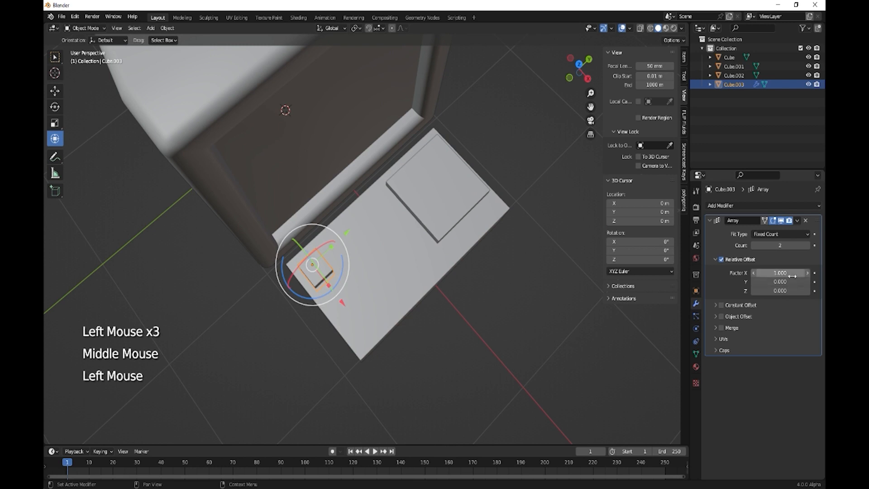
- Set the array count to 3 and its relative offset to 0 in X and 1.2 in Y
click(808, 245)
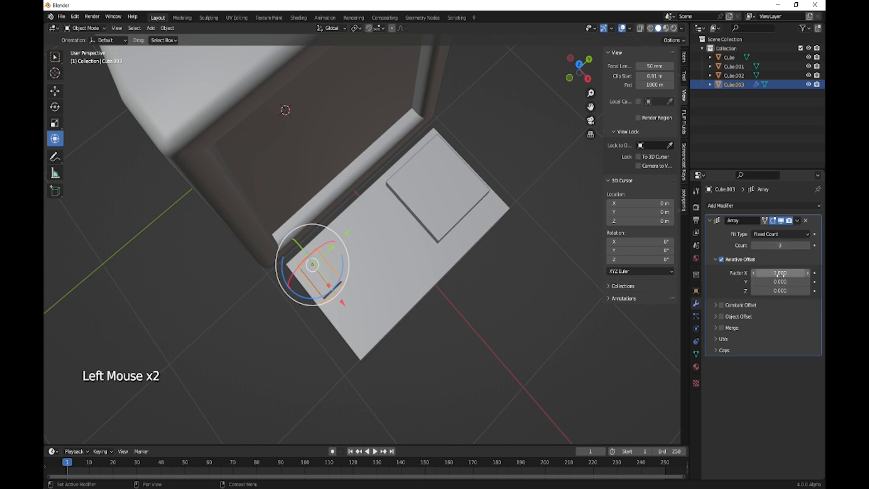
click(784, 273)
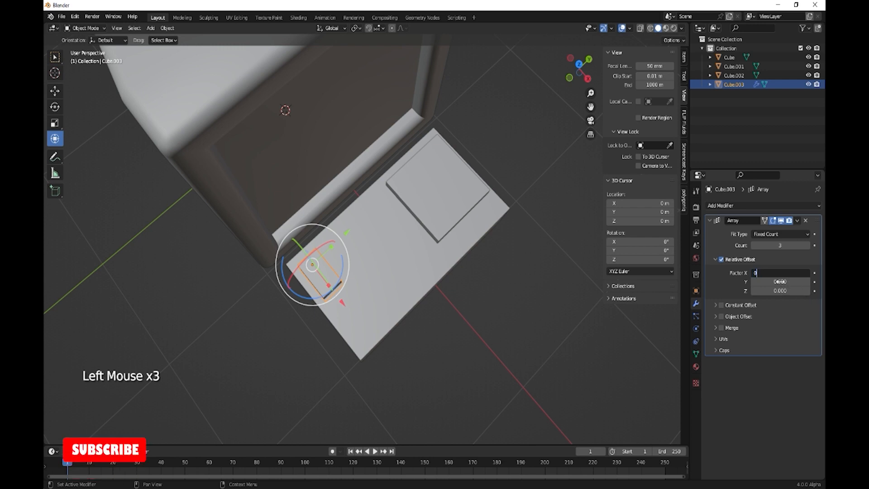
click(784, 283)
text(1.2)
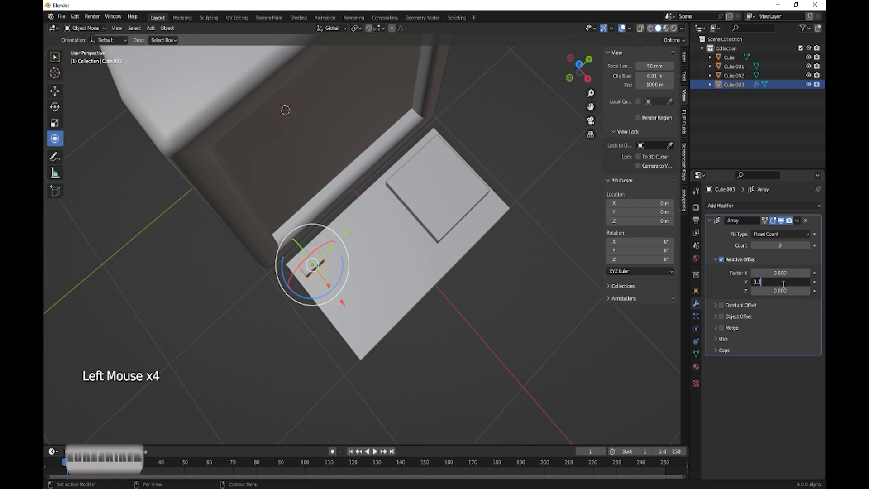
key(Return)
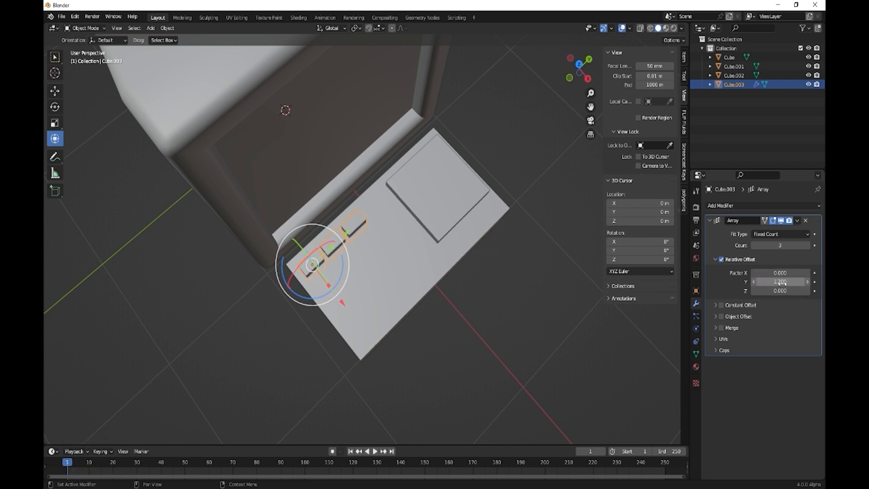
- Extend the key array to a count of 4, scaling it about 1.6 times and shifting it about 0.033 m along X
drag(326, 284, 337, 303)
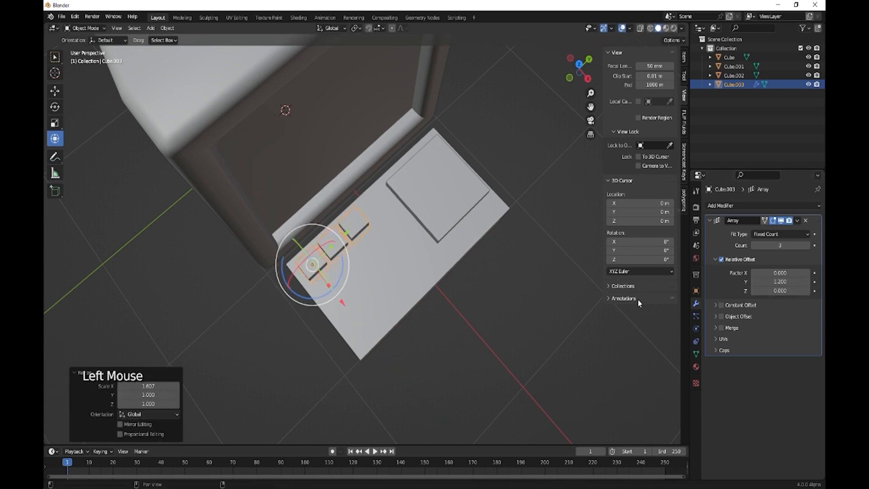
click(807, 245)
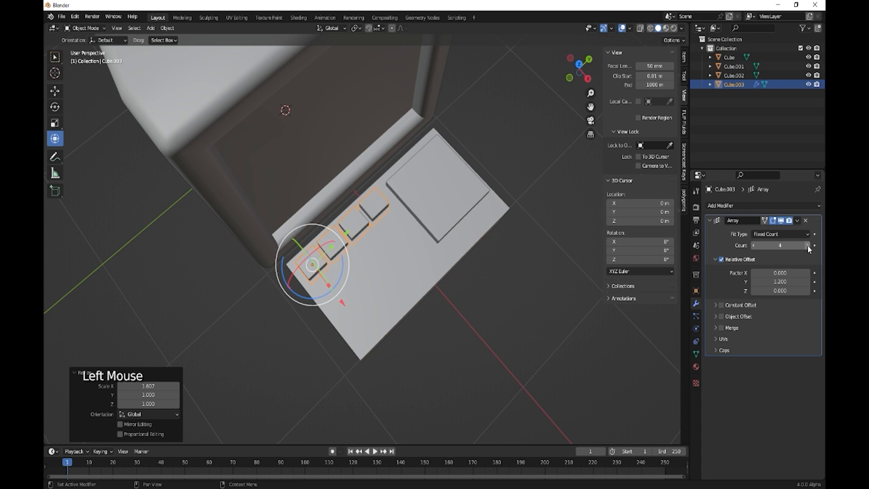
middle_drag(400, 325, 411, 281)
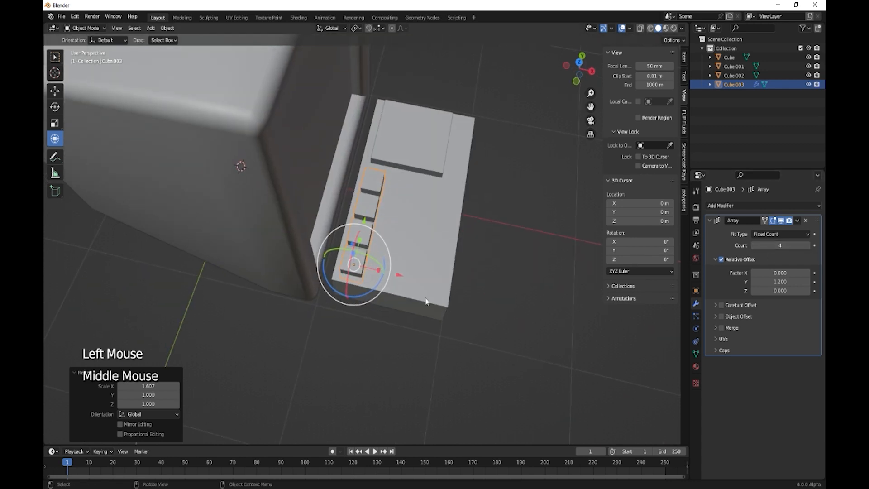
drag(400, 274, 404, 277)
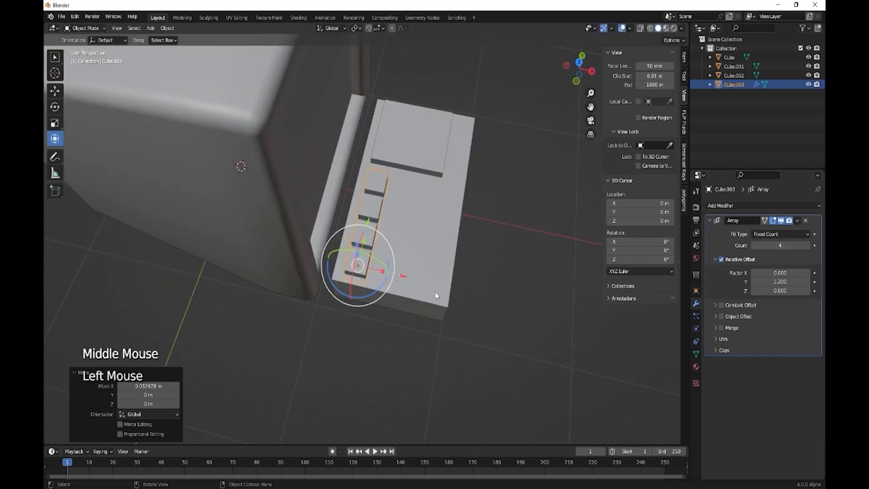
- Bevel all edges of the key mesh with a width of about 0.36 m and 6 segments
scroll(392, 294, up, 2)
middle_drag(392, 294, 386, 300)
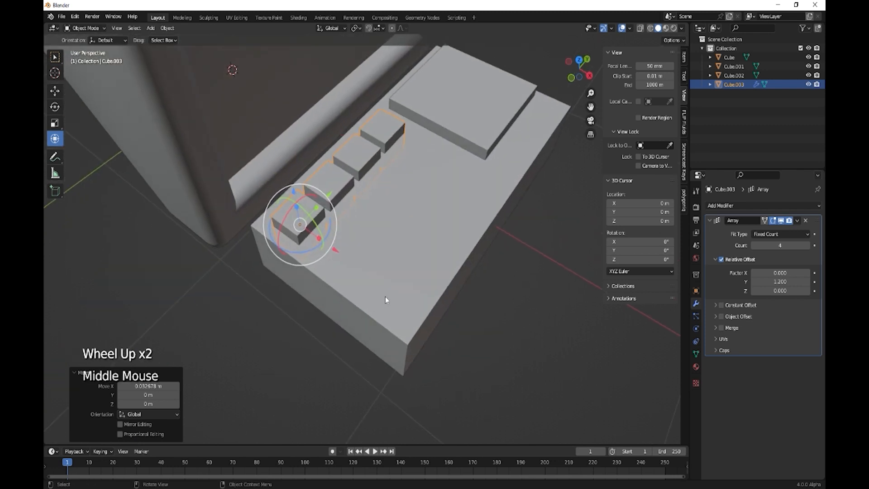
key(ctrl)
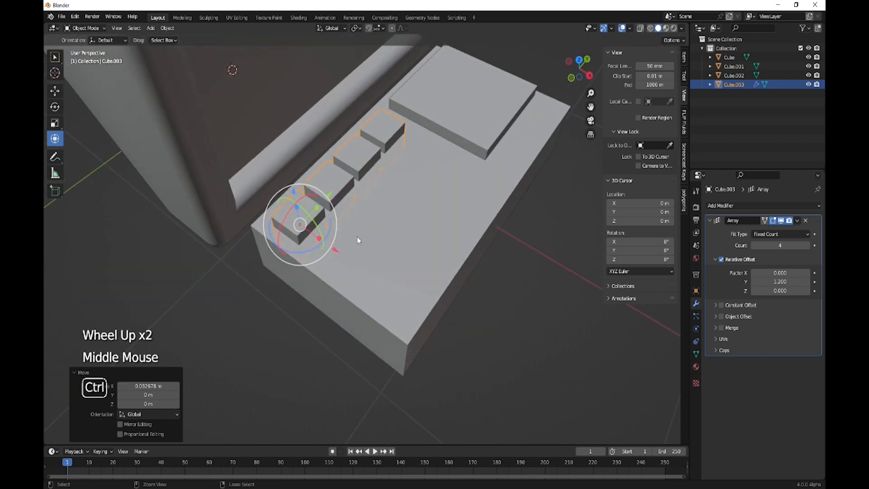
key(Tab)
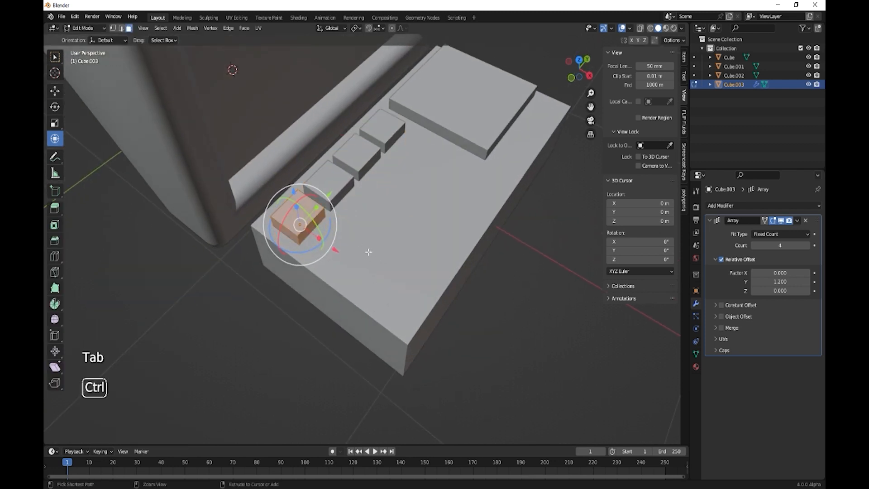
key(ctrl+b)
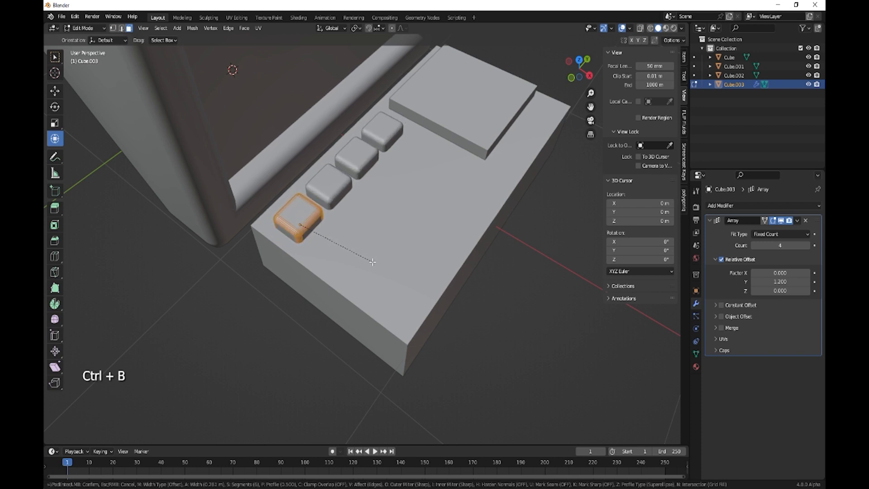
click(373, 262)
middle_drag(372, 262, 371, 244)
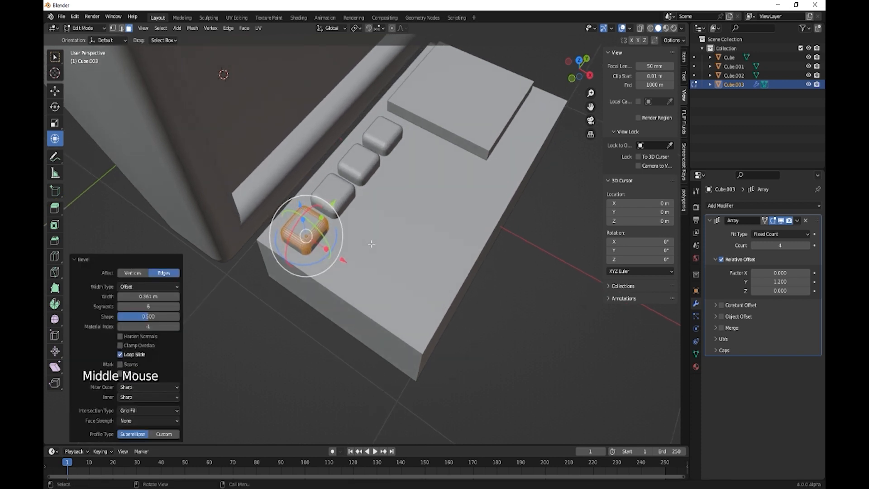
key(Tab)
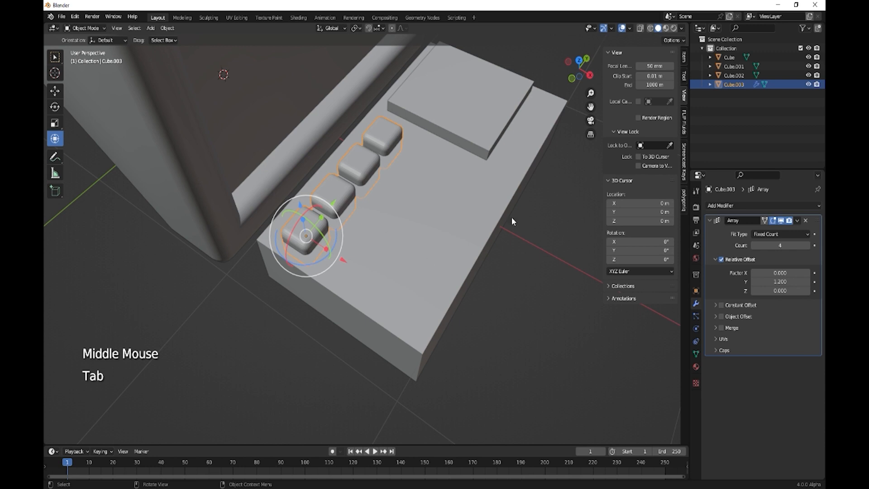
- Duplicate the row of four rounded keys and move the copy about 0.20 m forward along X
middle_drag(408, 222, 411, 257)
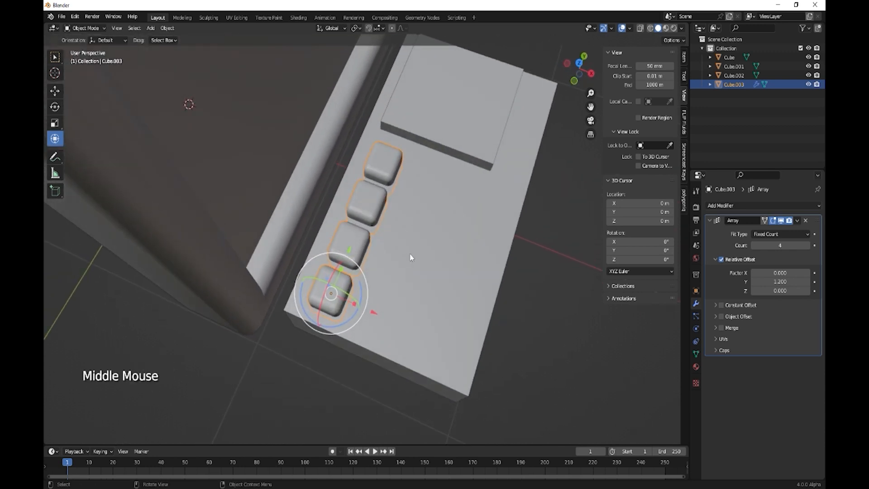
key(shift)
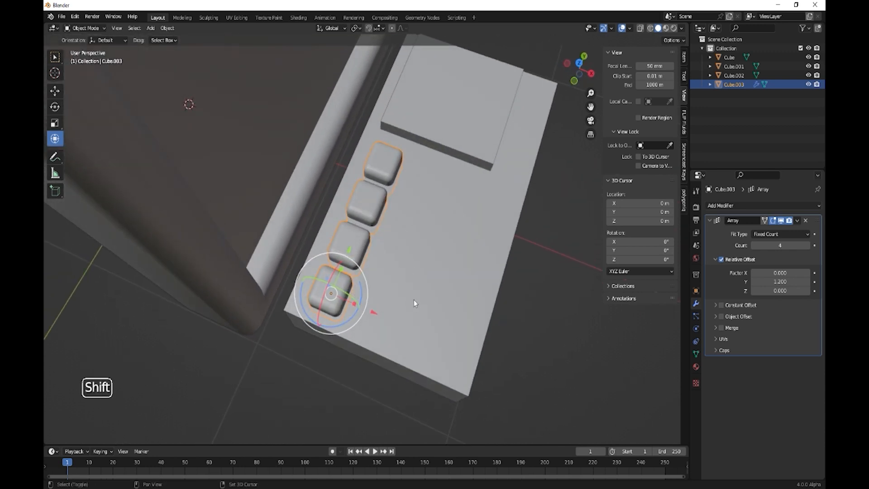
key(shift+d)
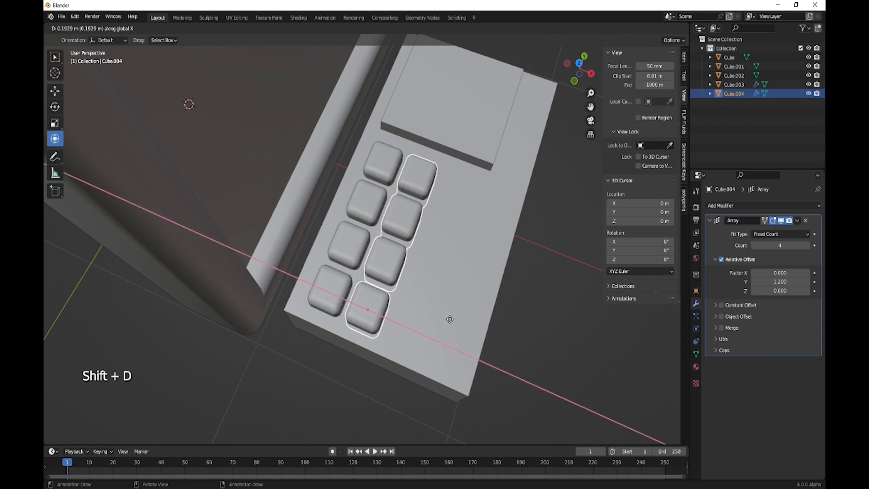
click(451, 319)
- Duplicate the second key row about 0.23 m along X, and shift the middle row about 0.017 m along X
key(shift)
key(shift+d)
key(x)
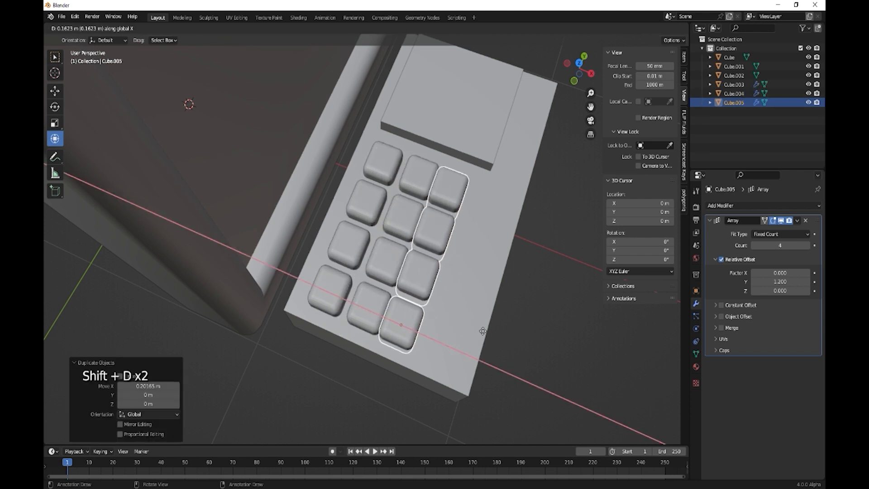
click(497, 336)
click(401, 257)
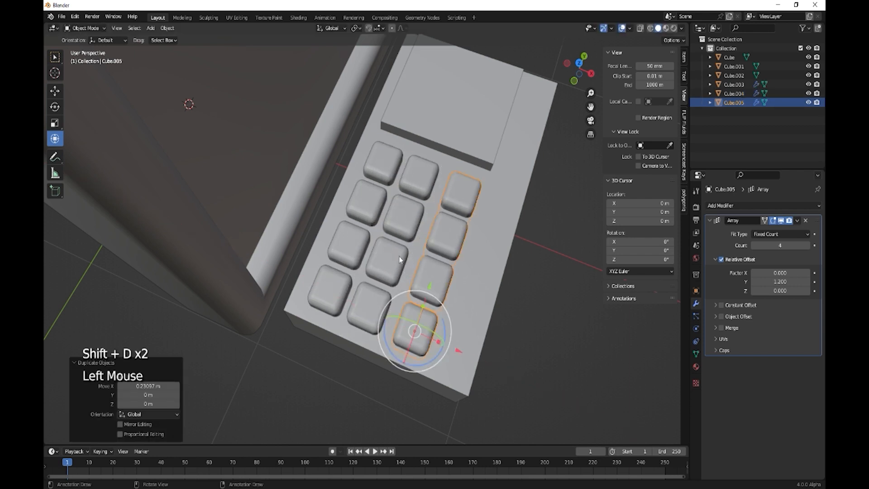
drag(415, 337, 420, 338)
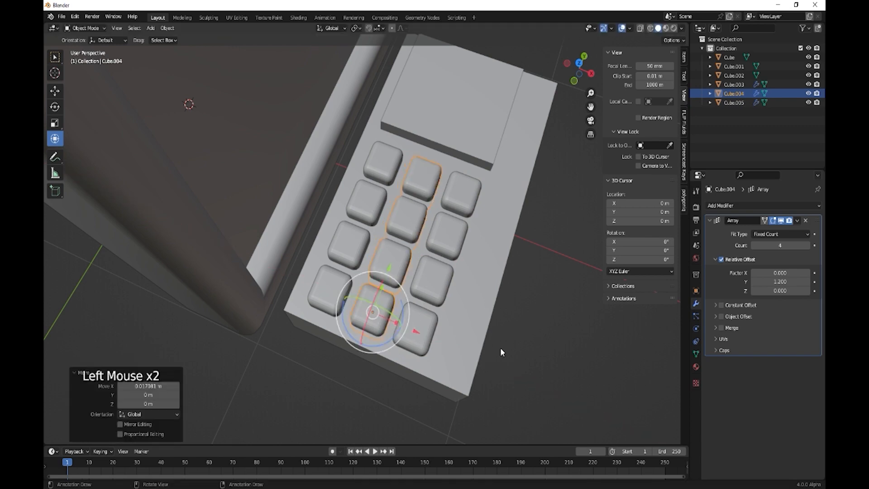
- Duplicate the large raised slab and move the copy forward along X past the block's front edge
middle_drag(501, 351, 414, 336)
click(435, 262)
middle_drag(425, 301, 479, 295)
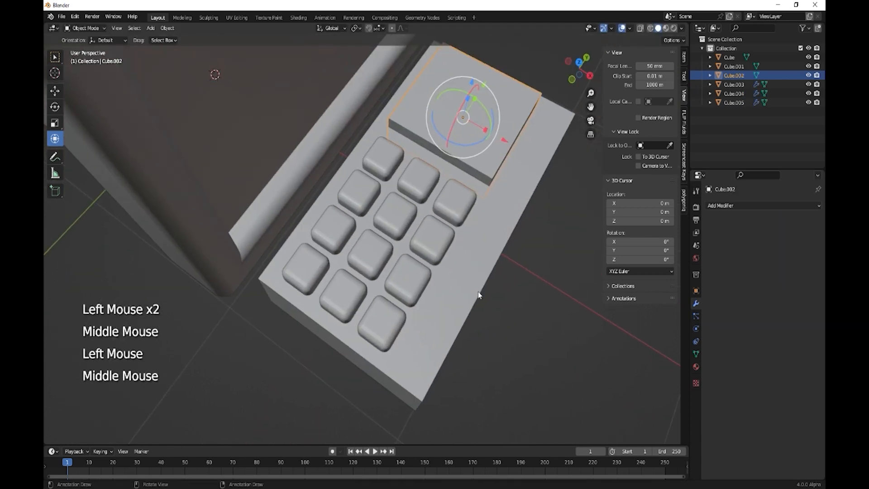
key(shift)
key(shift+d)
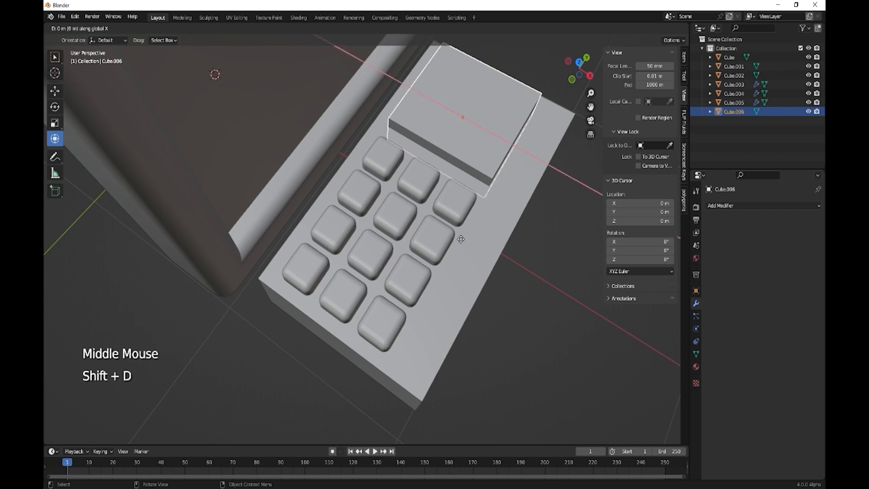
key(x)
click(519, 275)
- Narrow the duplicated slab along X, move it about 0.455 m along negative Y, and stretch it into a bar along the block's front edge
click(458, 279)
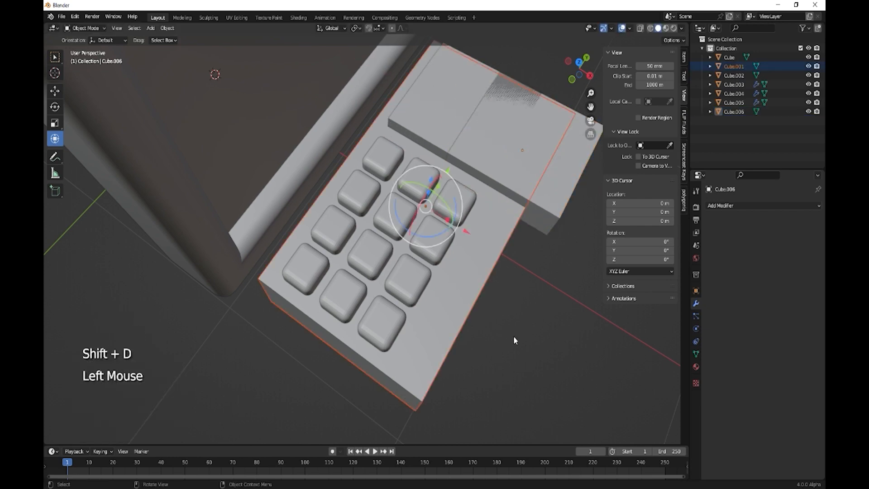
middle_drag(513, 337, 476, 341)
click(510, 308)
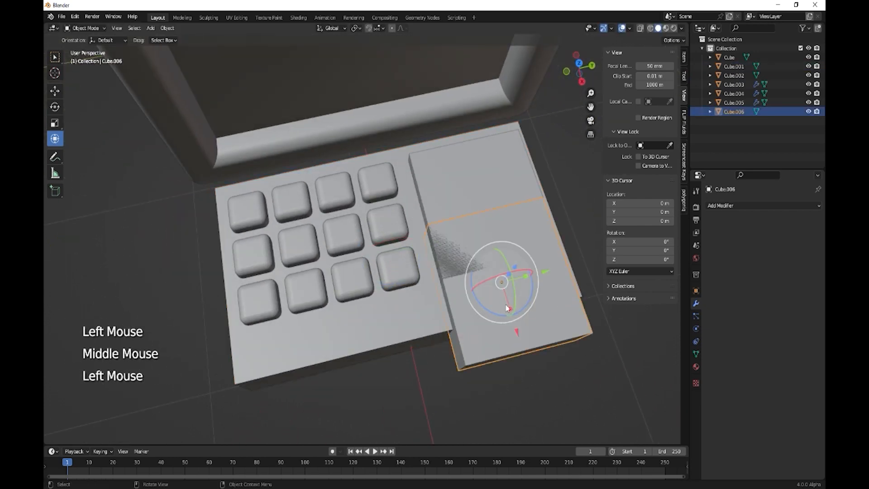
drag(509, 308, 452, 297)
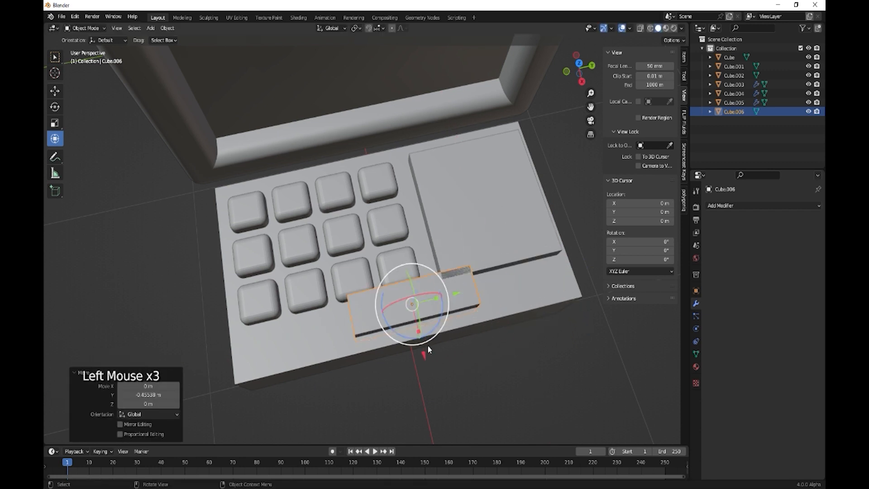
drag(425, 353, 428, 363)
drag(443, 314, 458, 331)
- Move the large raised slab about 0.026 m along negative Y toward the keys
click(475, 232)
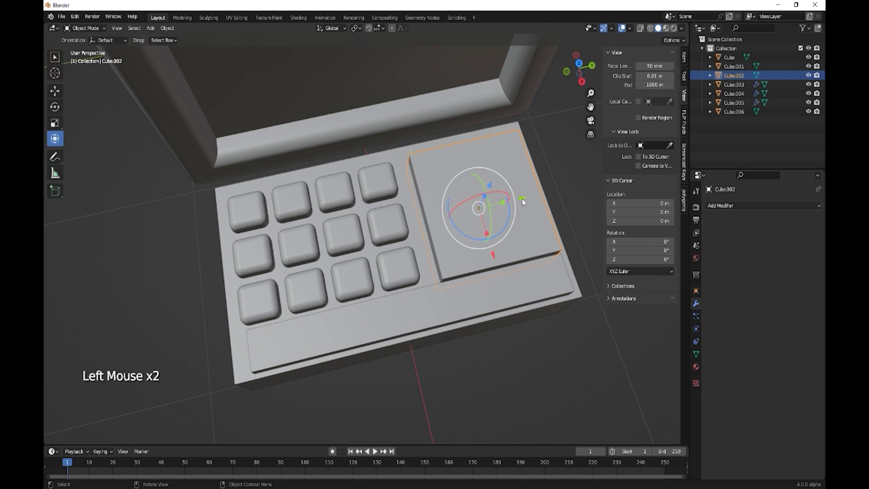
drag(523, 199, 515, 205)
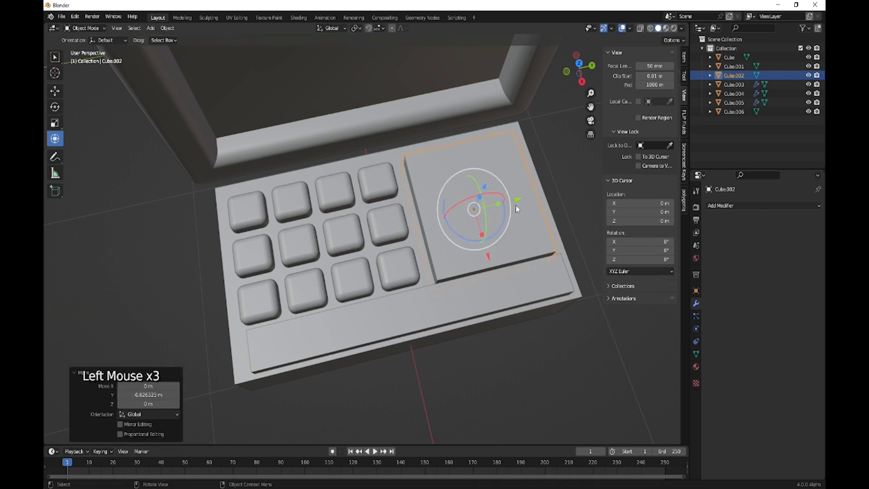
- Apply the front bar's scale and bevel all its edges about 0.053 m with 6 segments
middle_click(471, 304)
click(472, 316)
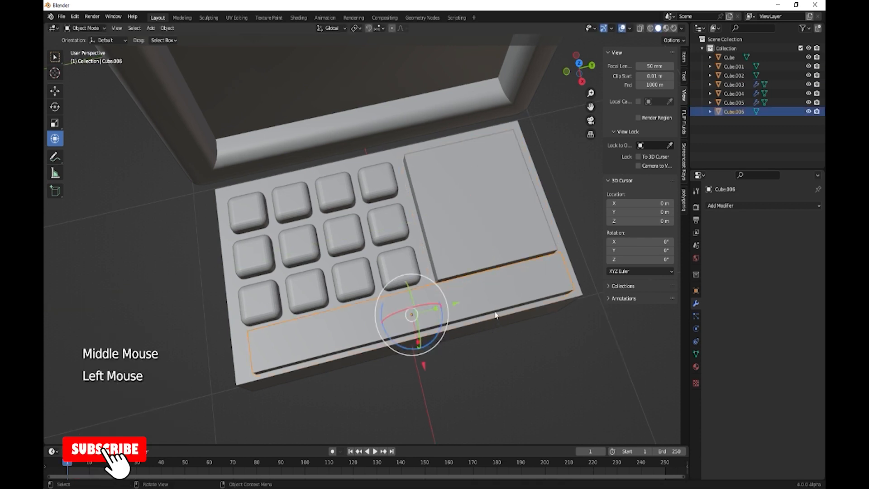
key(ctrl+a)
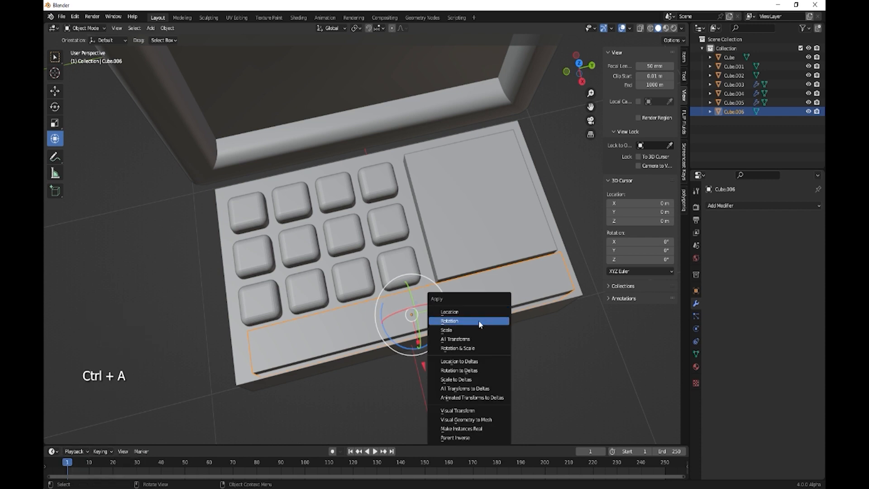
click(466, 330)
click(505, 297)
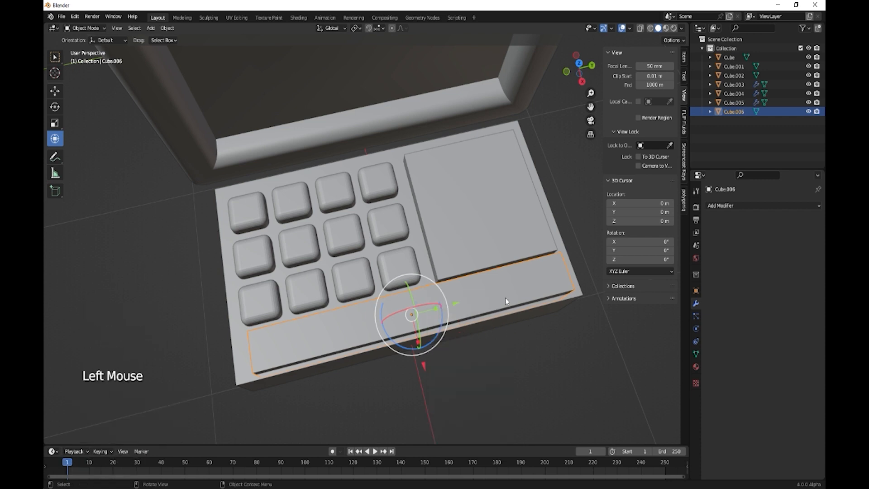
key(Tab)
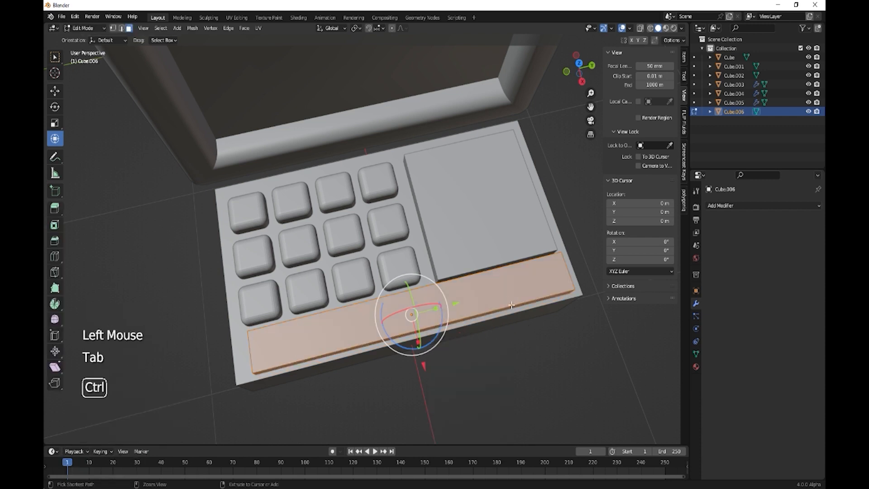
key(ctrl+b)
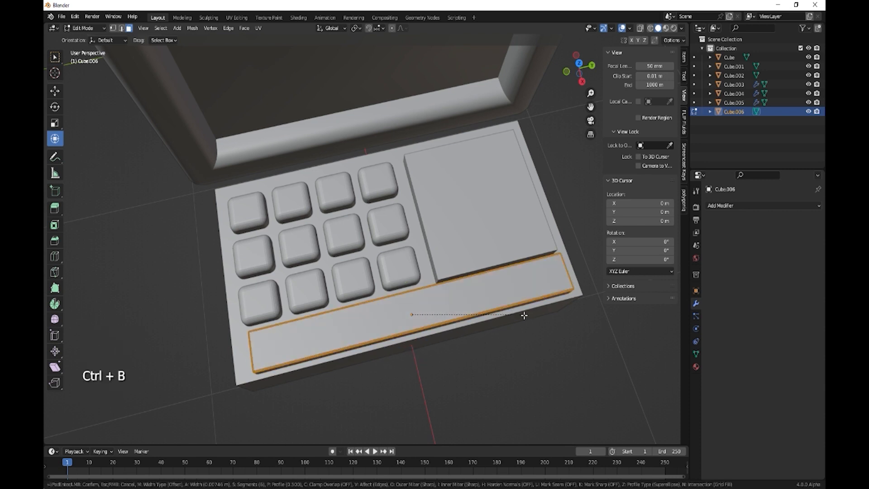
scroll(526, 317, up, 5)
click(534, 319)
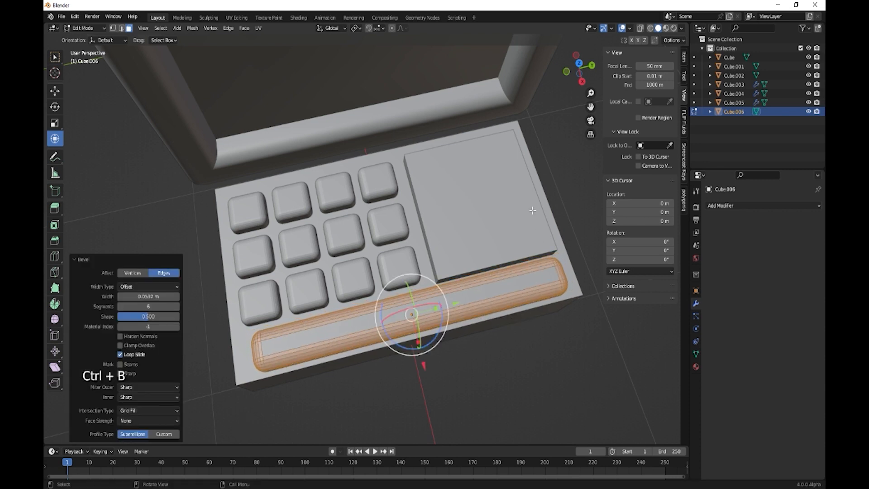
key(Tab)
- Apply the large raised slab's scale and bevel all its edges with 6 segments
click(512, 224)
key(ctrl+a)
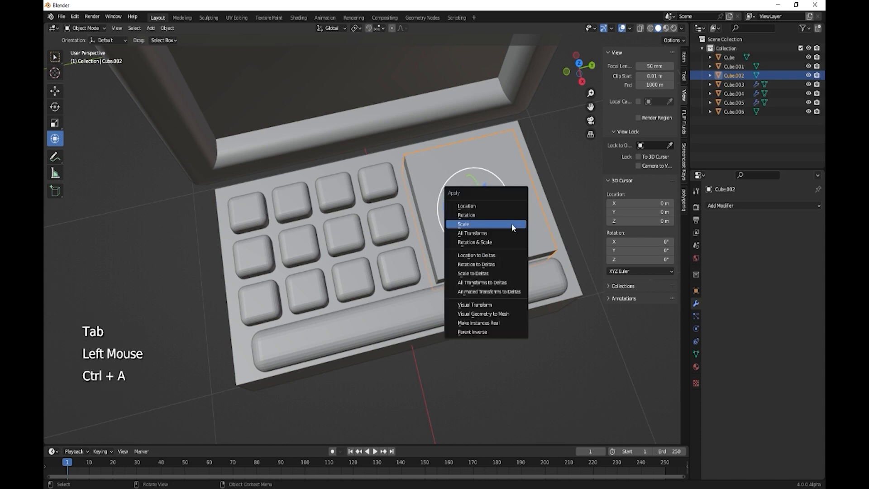
click(505, 225)
key(Tab)
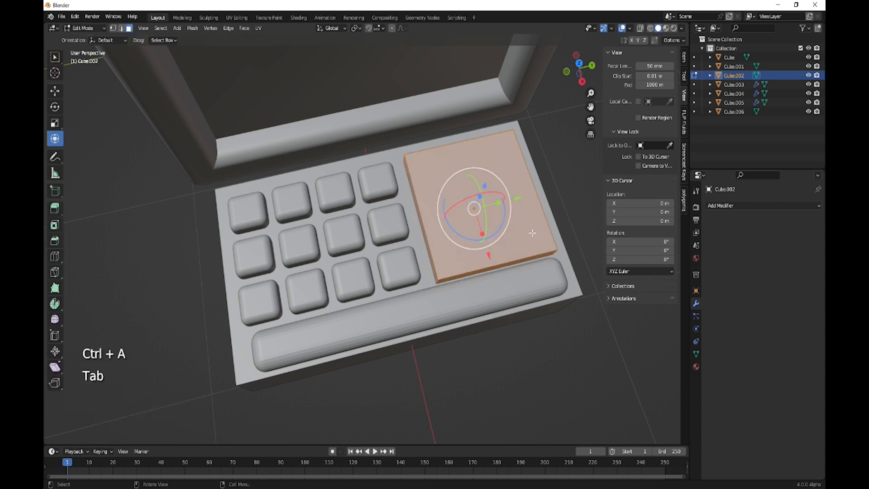
key(ctrl+b)
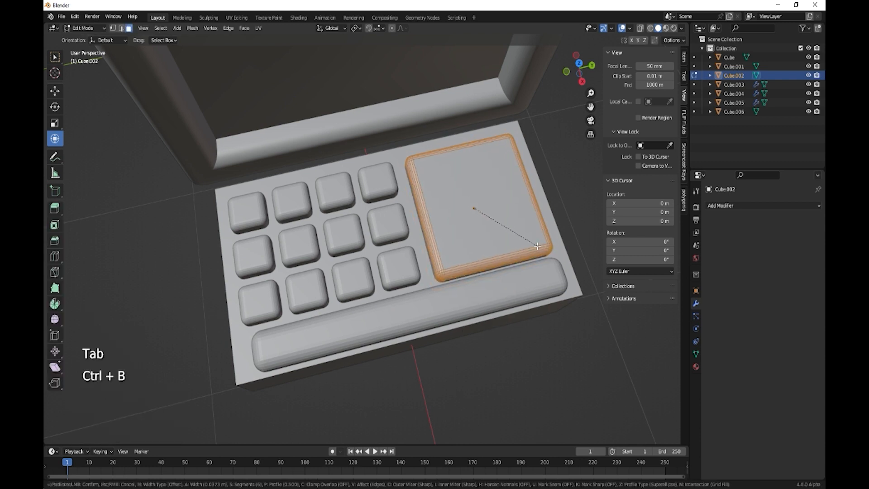
click(541, 248)
key(Tab)
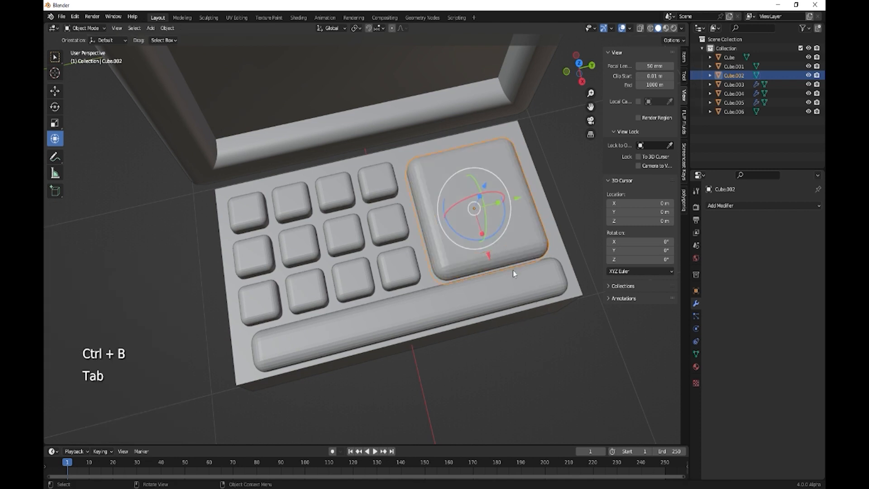
- Shade the large raised slab smooth
right_click(521, 240)
click(520, 241)
right_click(505, 287)
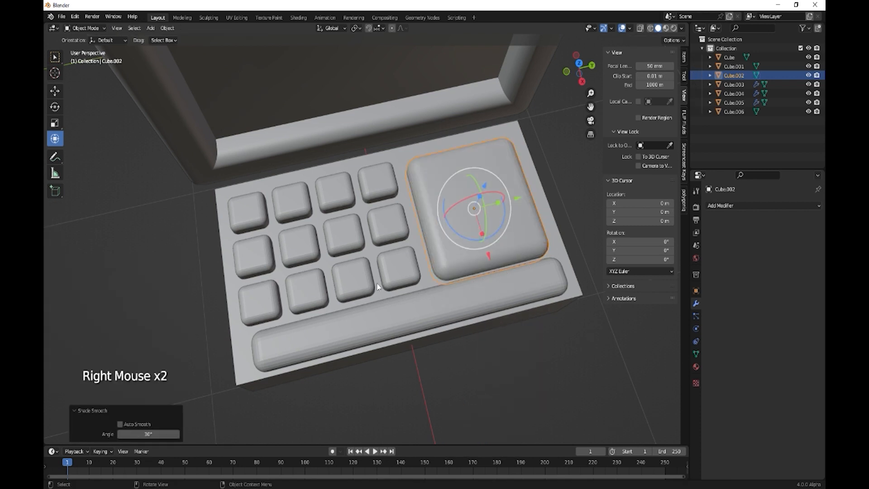
right_click(255, 220)
right_click(259, 247)
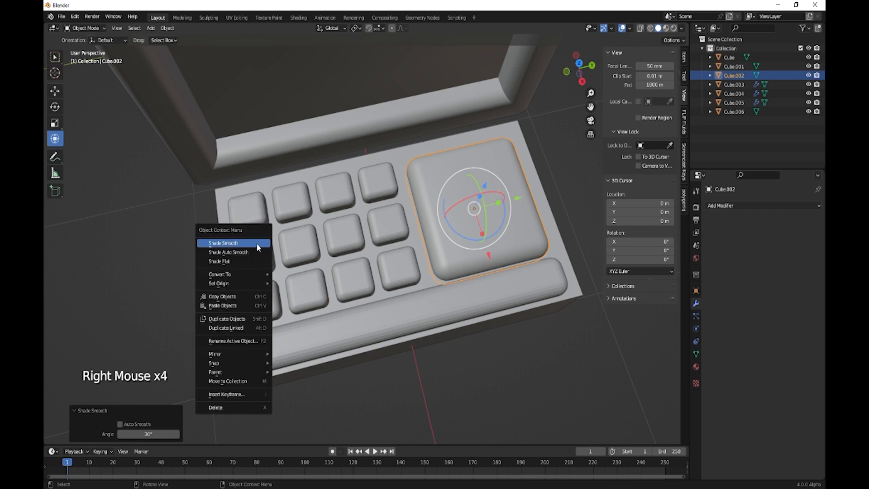
right_click(255, 292)
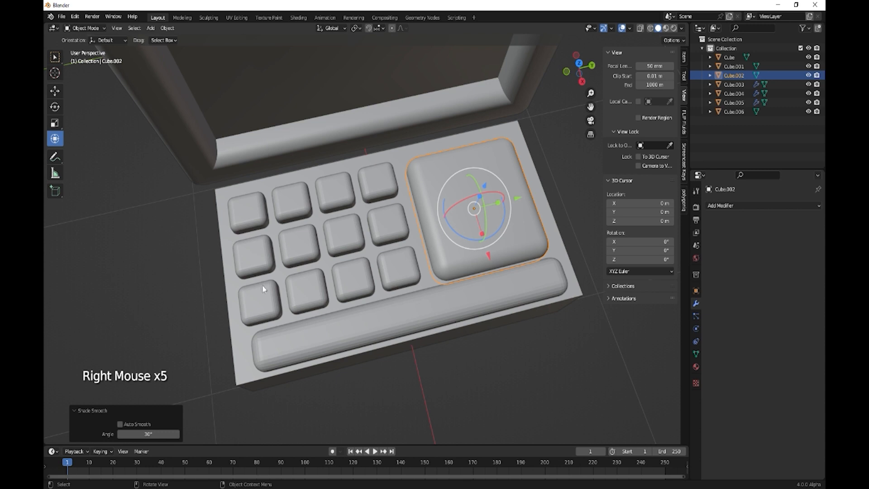
scroll(270, 301, up, 2)
right_click(191, 329)
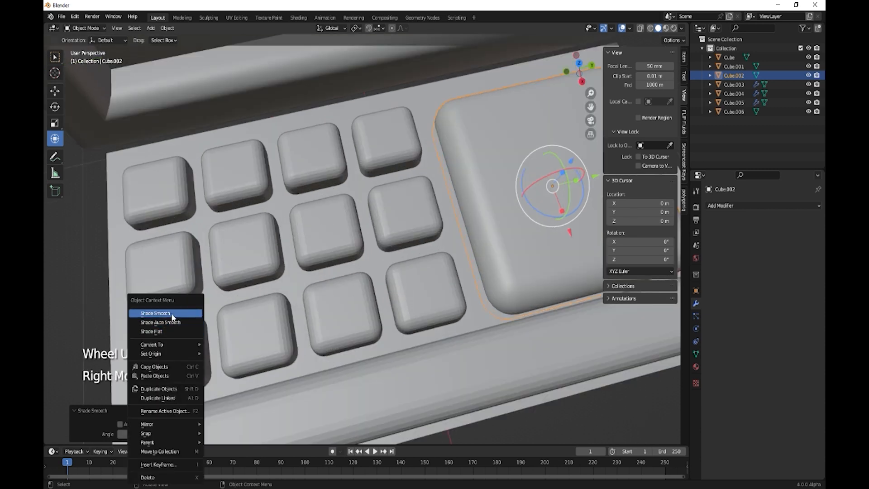
- Shade the key row nearest the monitor smooth
click(165, 219)
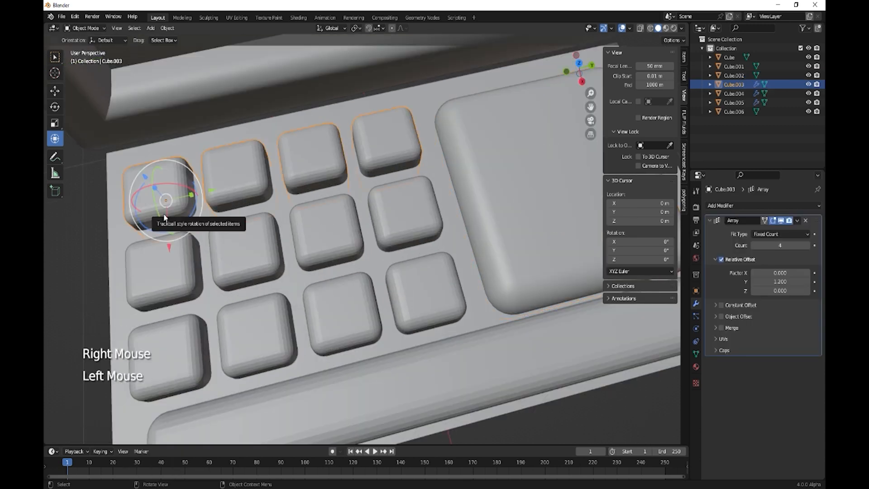
key(Tab)
key(ctrl+a)
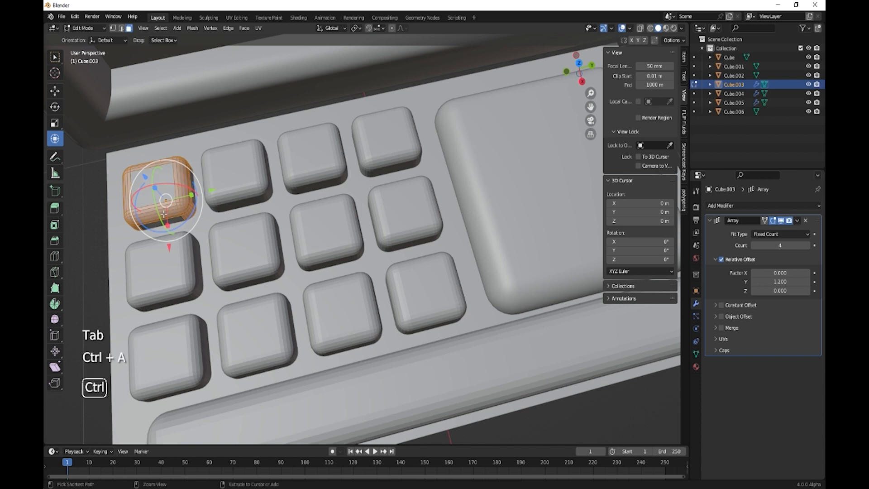
key(Tab)
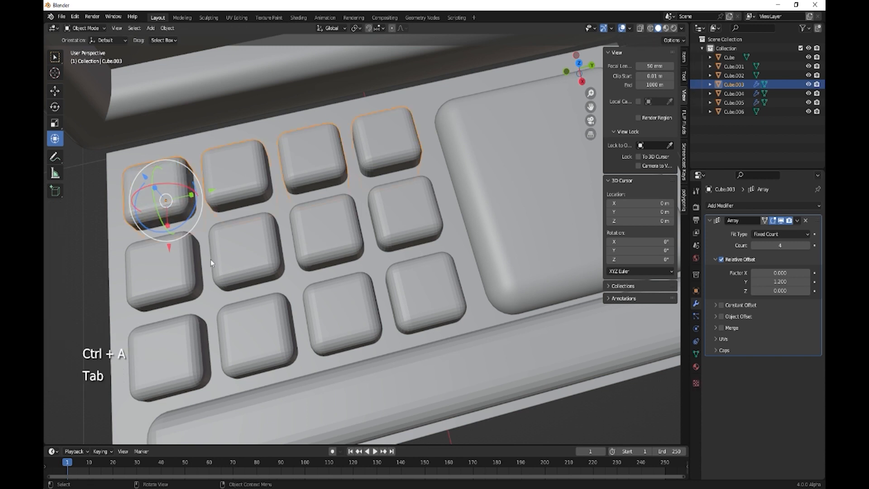
scroll(211, 260, down, 3)
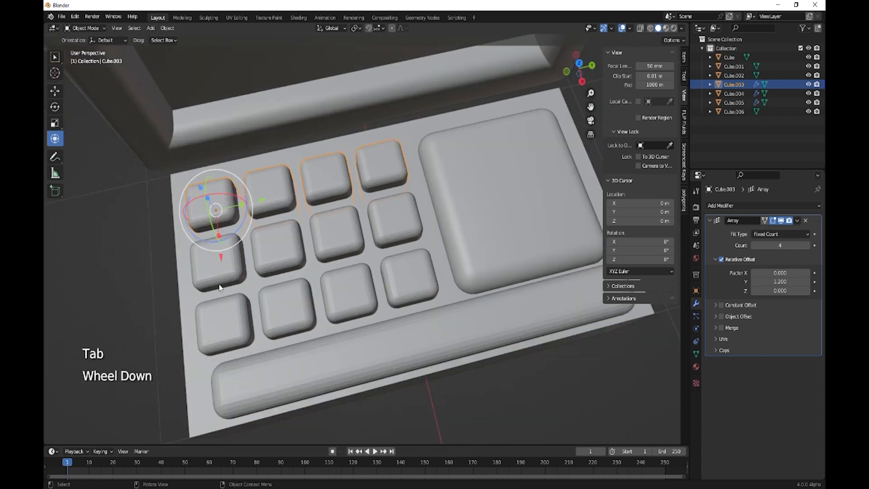
right_click(225, 220)
click(222, 216)
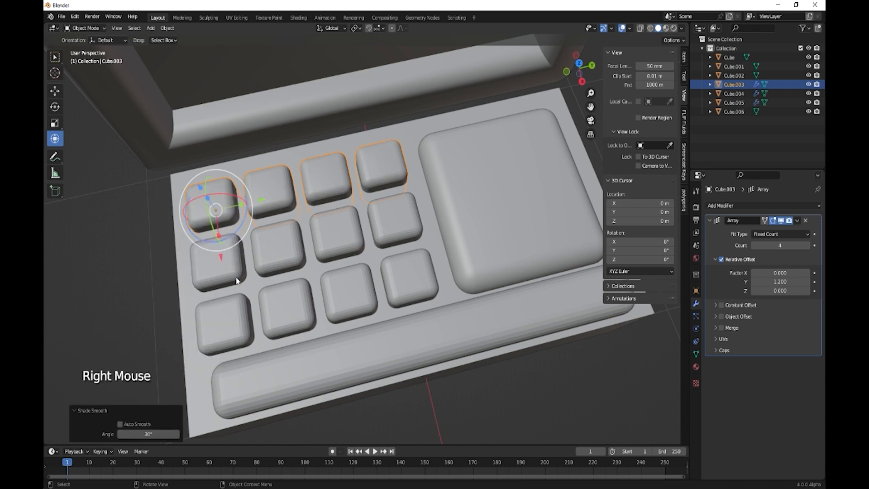
- Shade the middle key row and the key row nearest the front bar smooth
click(234, 274)
right_click(234, 274)
click(234, 273)
click(239, 324)
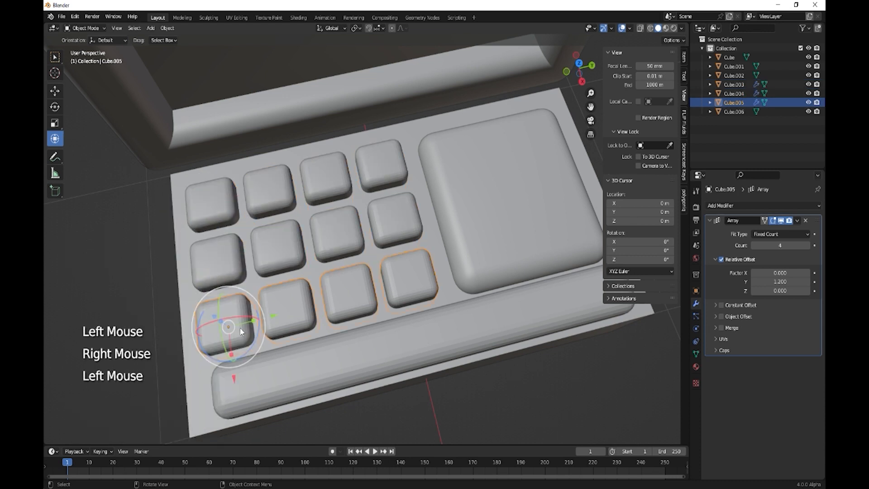
right_click(242, 333)
click(232, 331)
- Shade the rounded front bar smooth
click(298, 373)
right_click(328, 368)
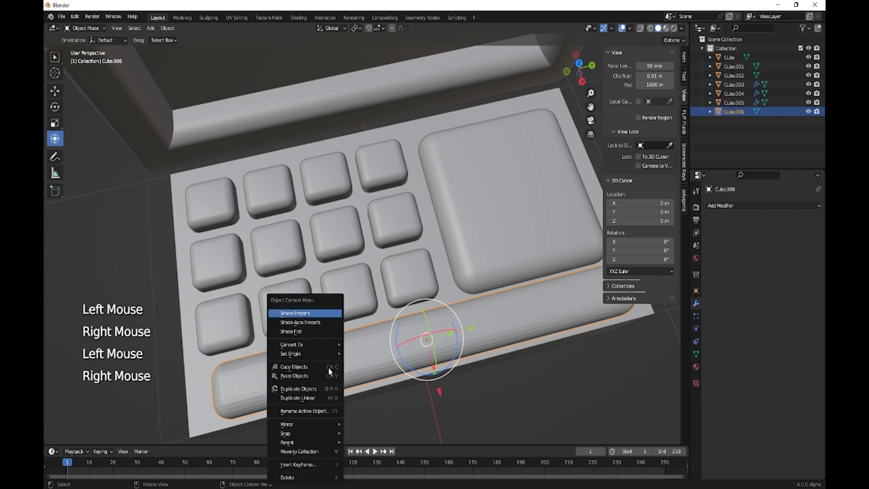
click(292, 313)
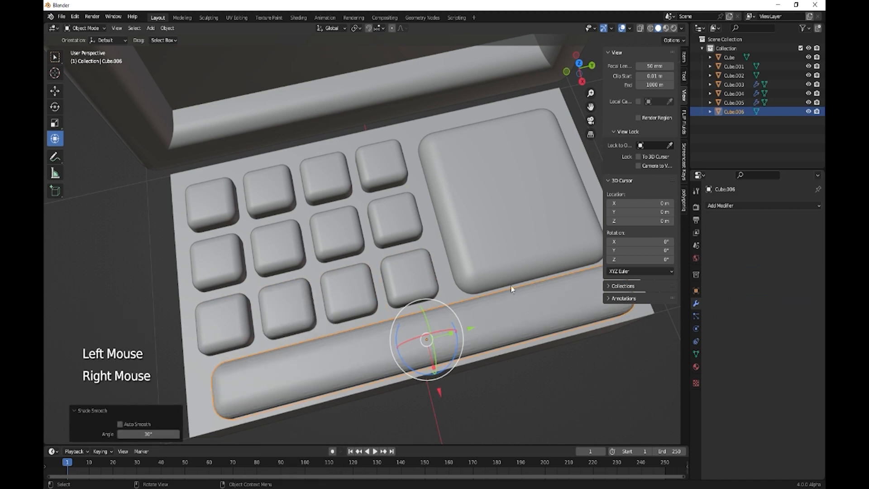
- Switch the viewport shading to Material Preview to show the model's materials
scroll(489, 297, down, 2)
shift+middle_drag(488, 297, 455, 268)
click(224, 187)
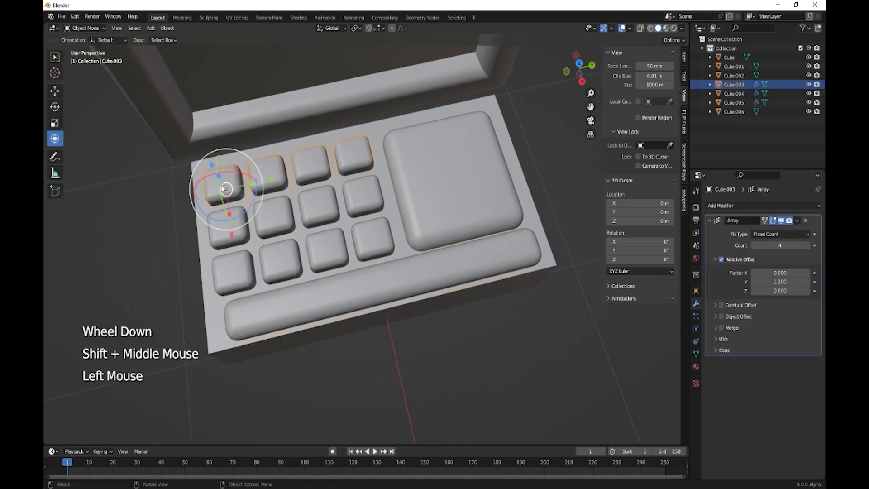
middle_drag(330, 234, 342, 224)
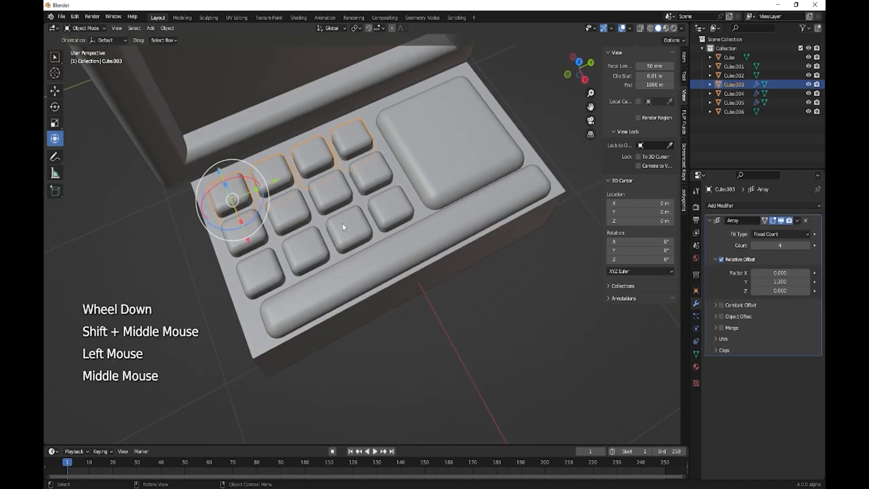
click(664, 28)
mouse_move(414, 180)
shift+middle_down()
mouse_move(443, 285)
mouse_move(413, 248)
shift+middle_up()
scroll(359, 137, down, 1)
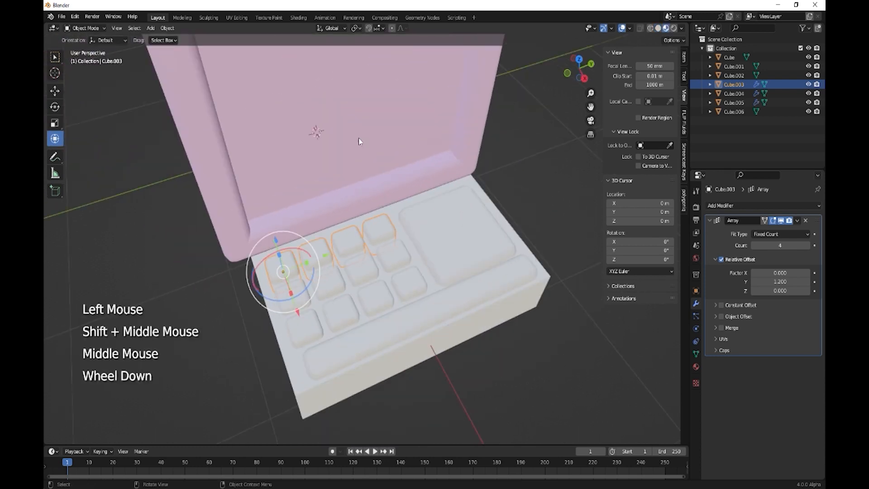
- Edit the monitor mesh and select all faces of the inner screen, including the surrounding outer ring, with circle select
click(358, 138)
key(Tab)
middle_drag(375, 185, 392, 247)
middle_click(404, 252)
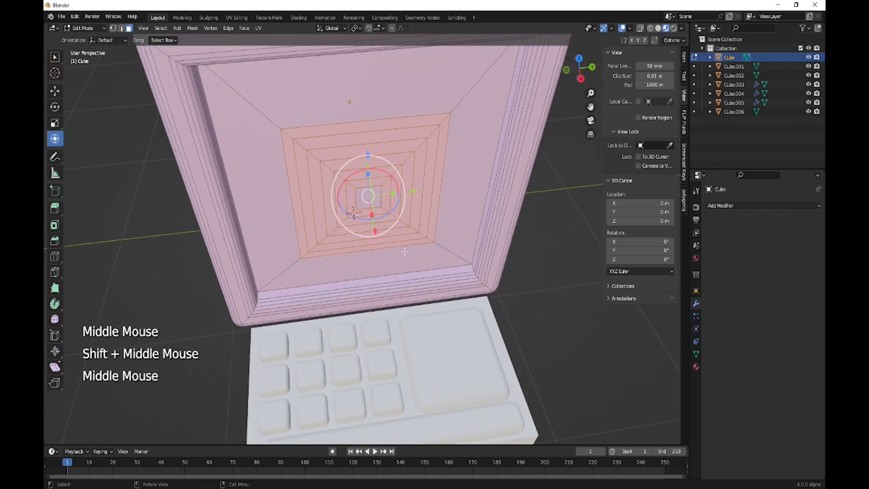
key(c)
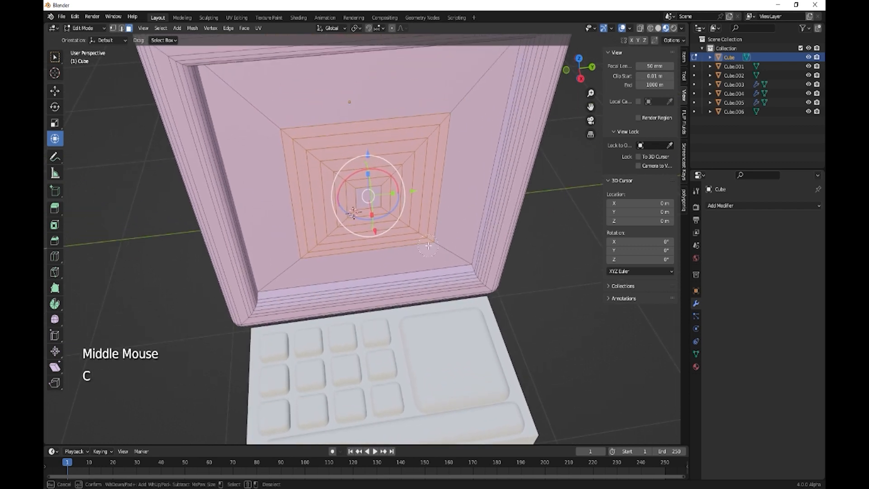
mouse_move(432, 224)
mouse_down()
mouse_move(437, 209)
mouse_move(363, 124)
mouse_up()
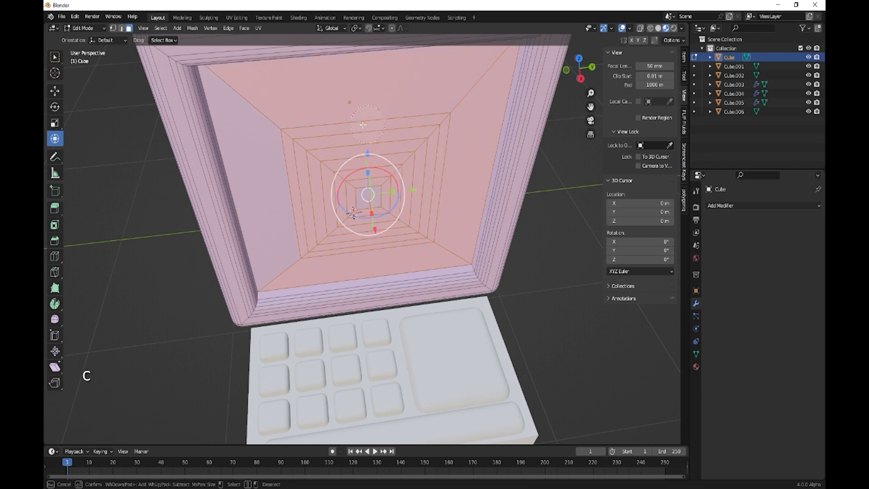
right_click(364, 207)
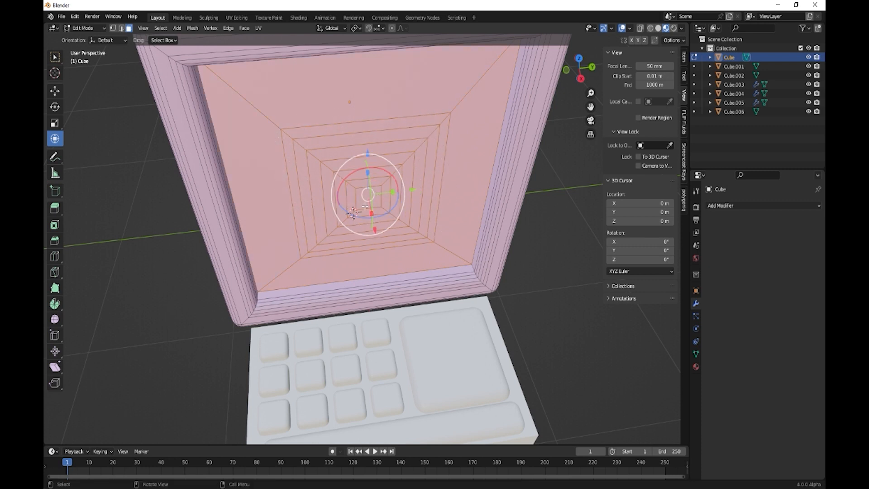
- Add a second material to the monitor with a light blue base color (hue 0.576, saturation 0.476) and assign it to the screen faces
click(696, 366)
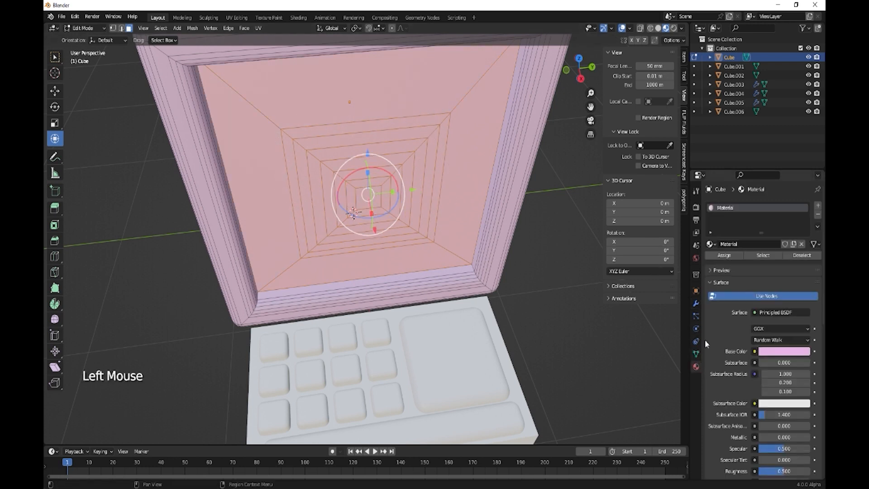
click(819, 207)
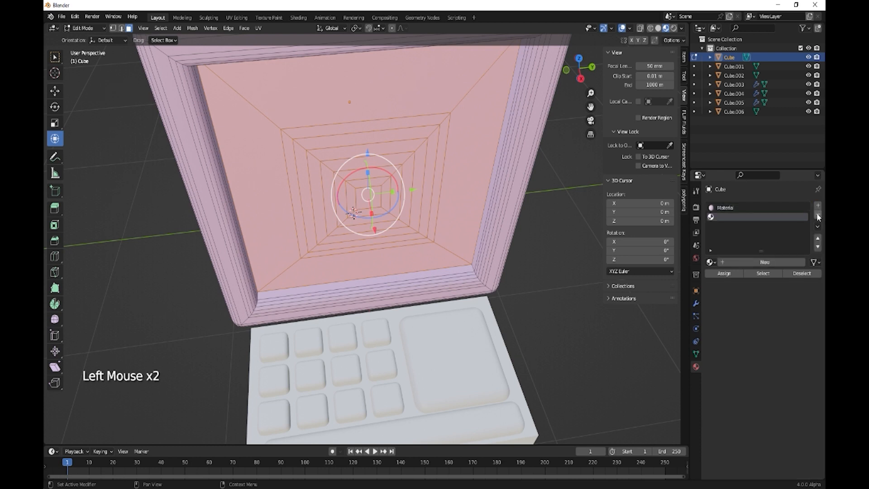
click(764, 263)
click(784, 370)
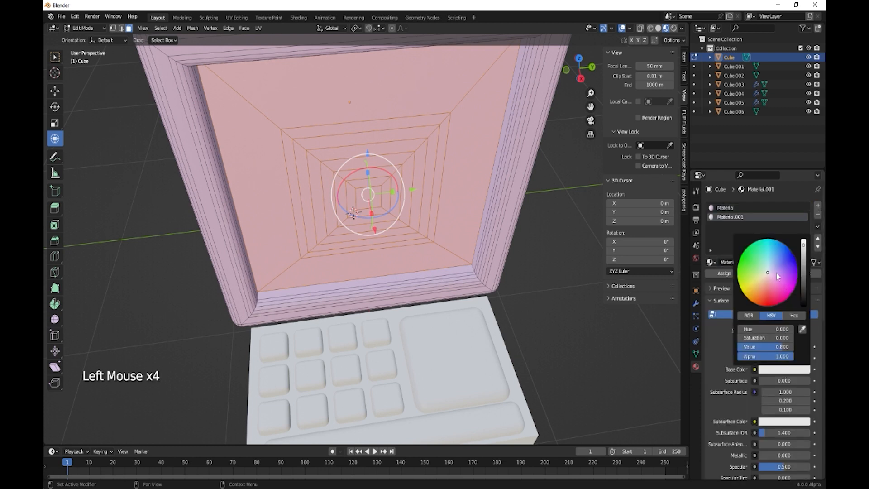
drag(778, 276, 771, 265)
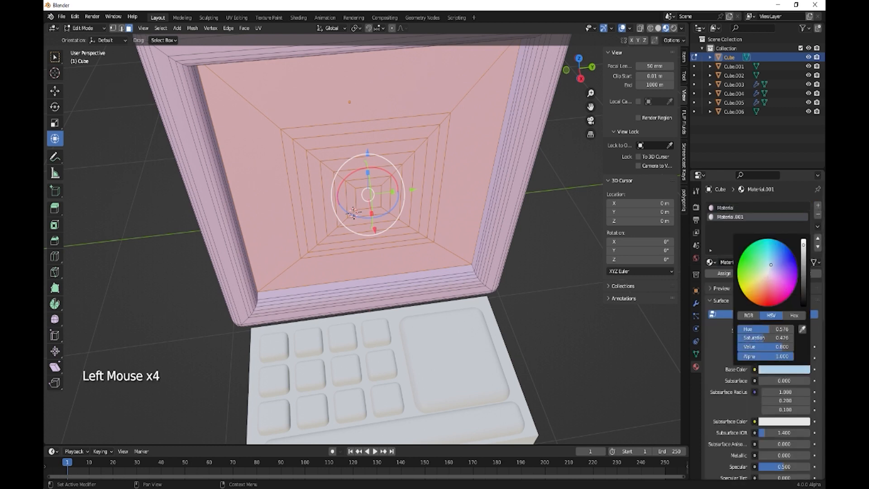
click(725, 277)
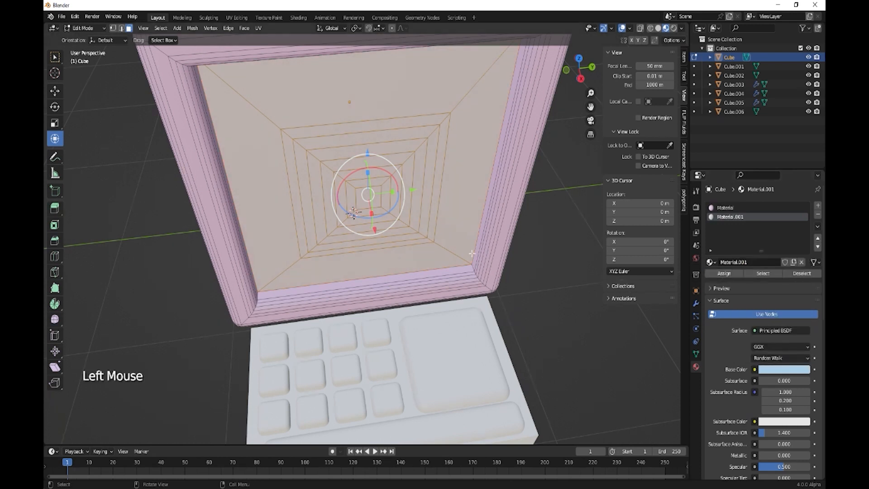
key(Tab)
- Apply the keyboard base's scale and bevel all of its edges slightly with 6 segments
scroll(438, 227, down, 2)
middle_drag(437, 249, 432, 270)
click(436, 352)
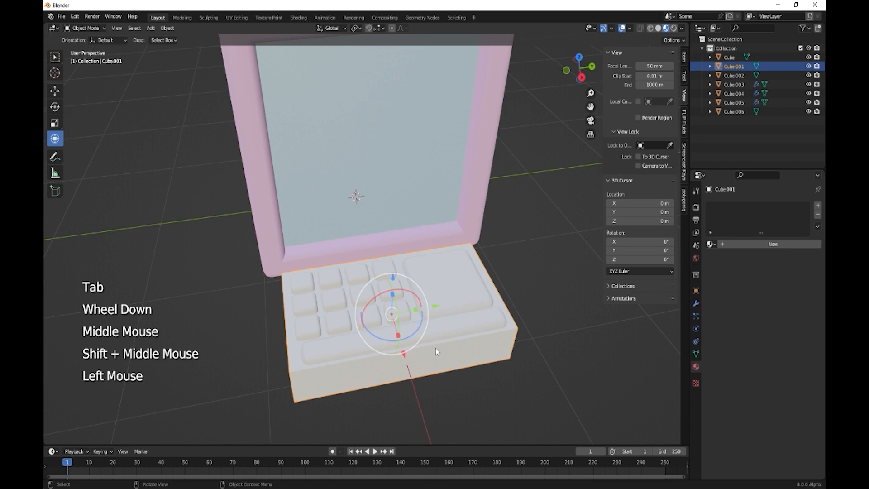
key(ctrl+a)
click(481, 348)
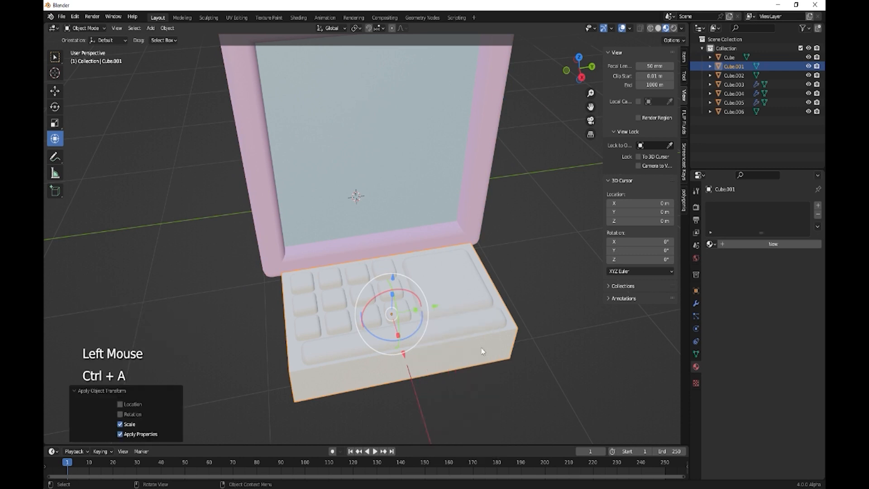
key(Tab)
key(ctrl+b)
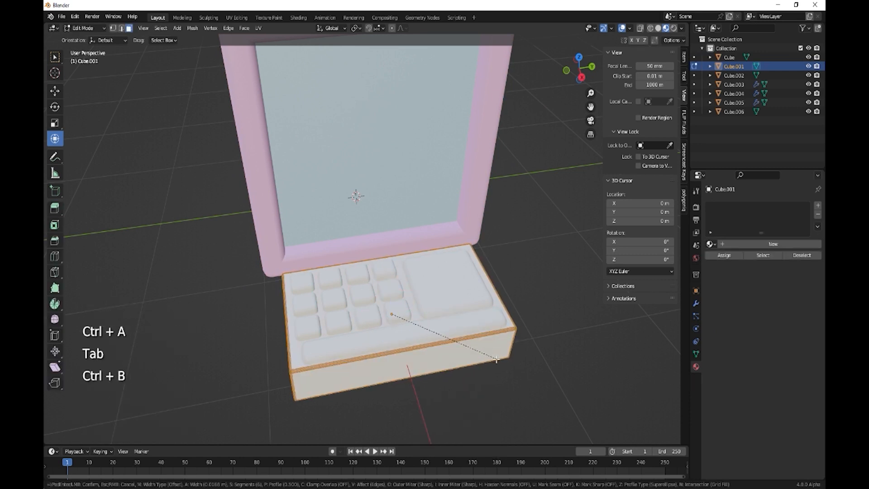
click(499, 363)
key(Tab)
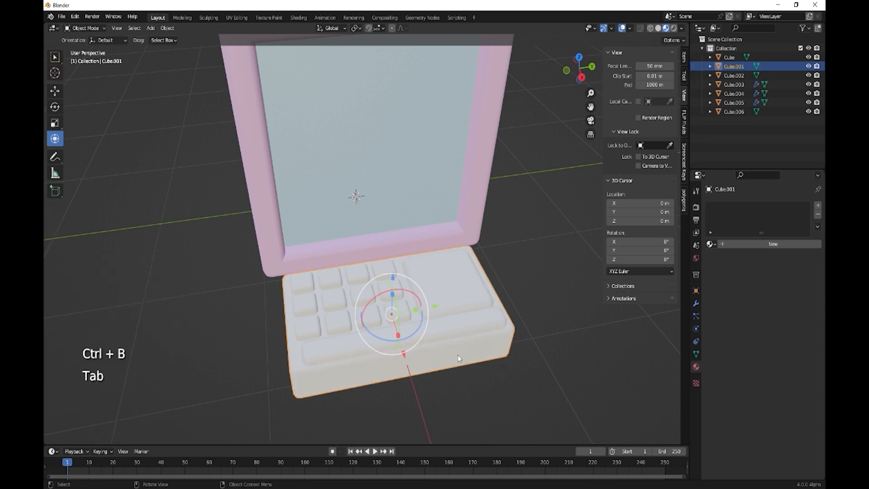
- Give the keyboard base a new material with a purple-pink base color
middle_drag(458, 355, 488, 341)
click(498, 334)
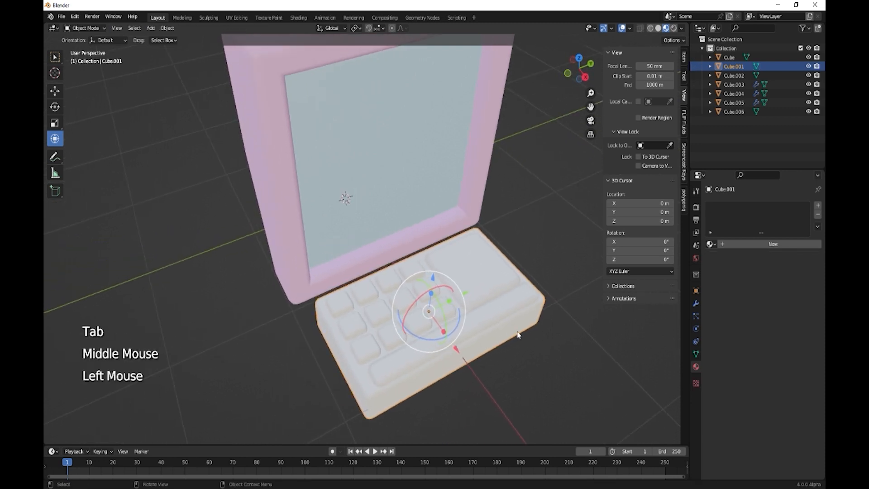
click(755, 243)
click(770, 340)
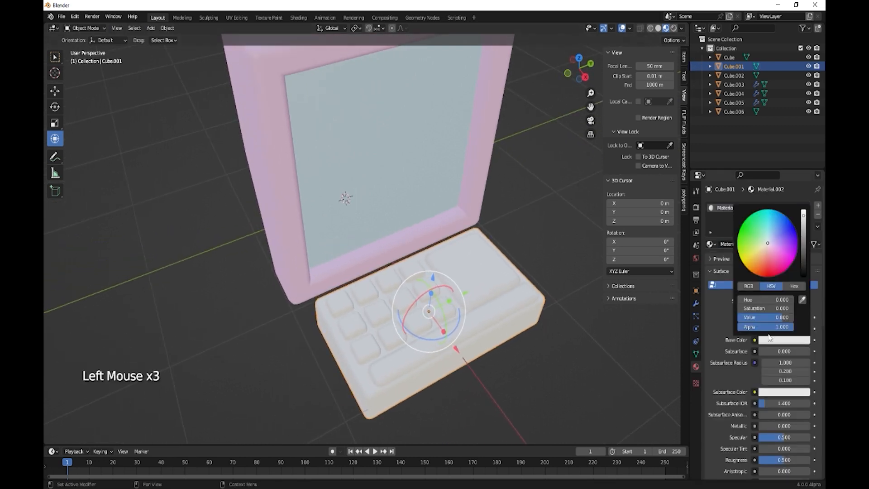
drag(776, 251, 782, 247)
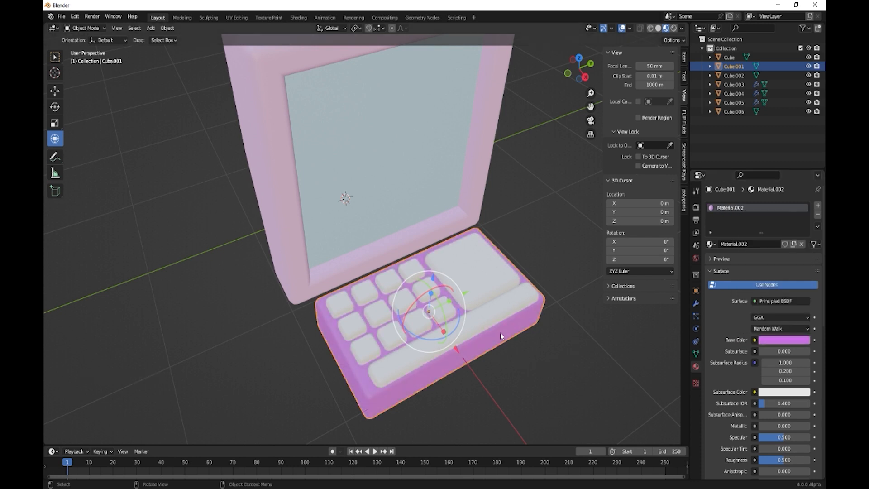
- Give the long front bar of the keyboard a new material with a pale peach base color
click(485, 318)
click(750, 245)
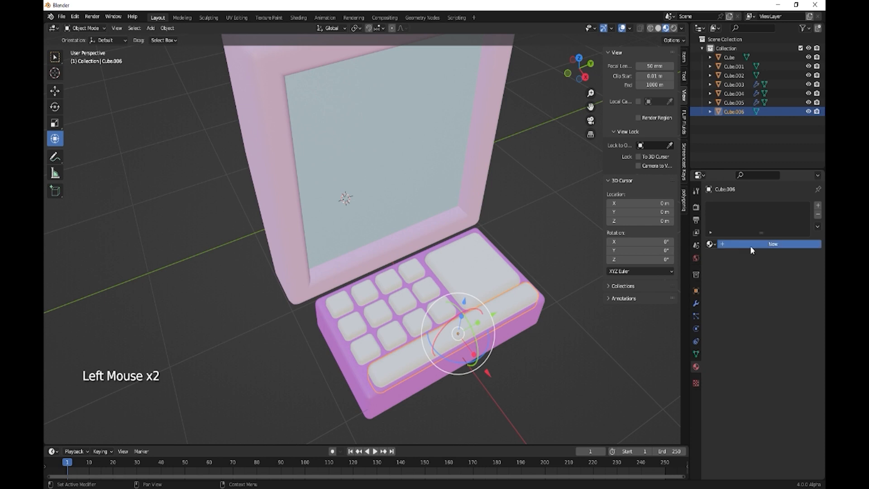
click(782, 341)
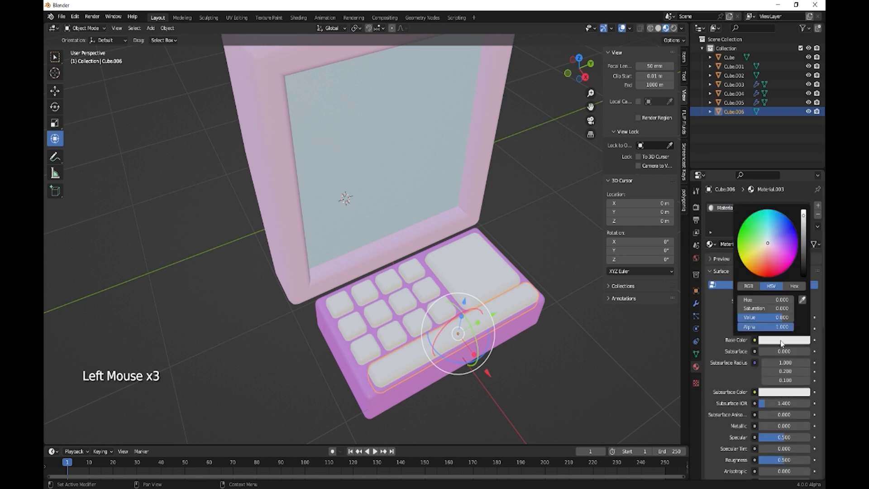
drag(770, 245, 766, 248)
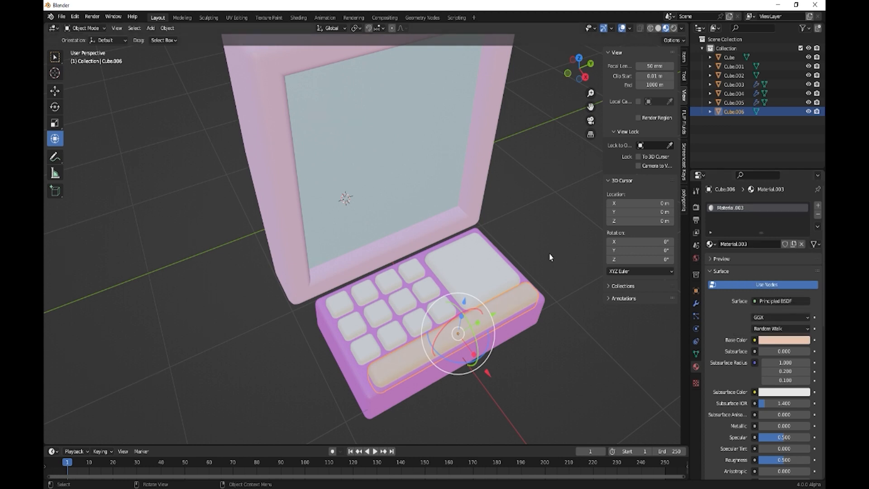
- Give the large square key block a new material with a coral red base color
click(494, 271)
click(752, 243)
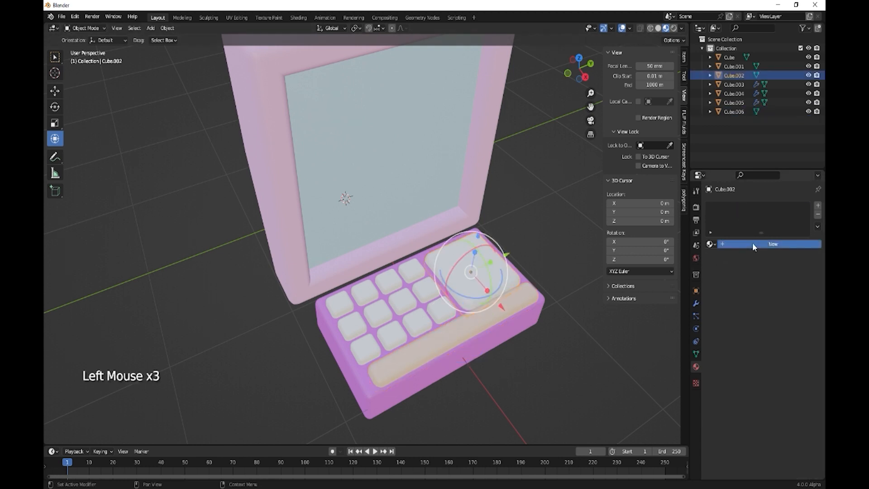
click(776, 339)
click(778, 259)
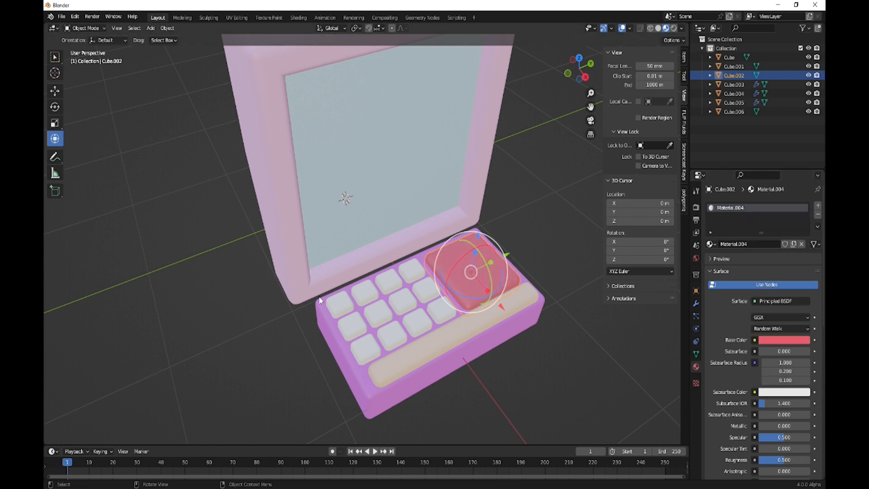
- Give the back row of small keys a new material with a vivid magenta-purple base color
click(340, 307)
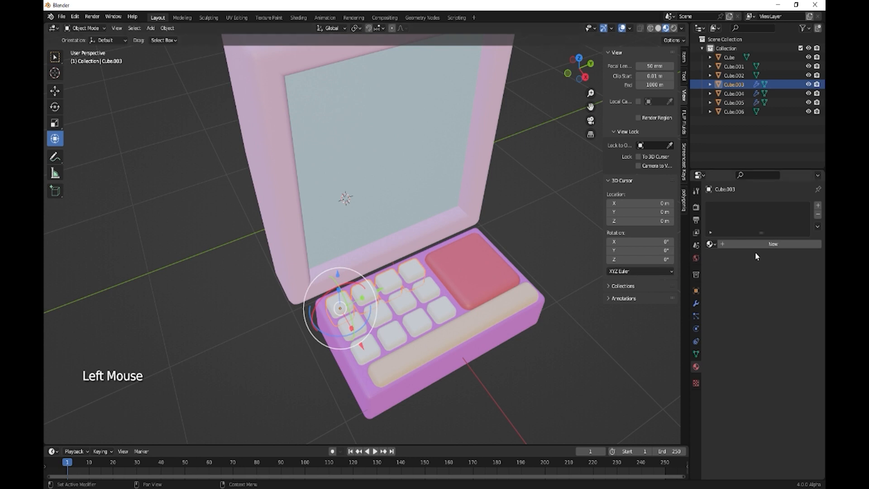
click(764, 244)
click(777, 344)
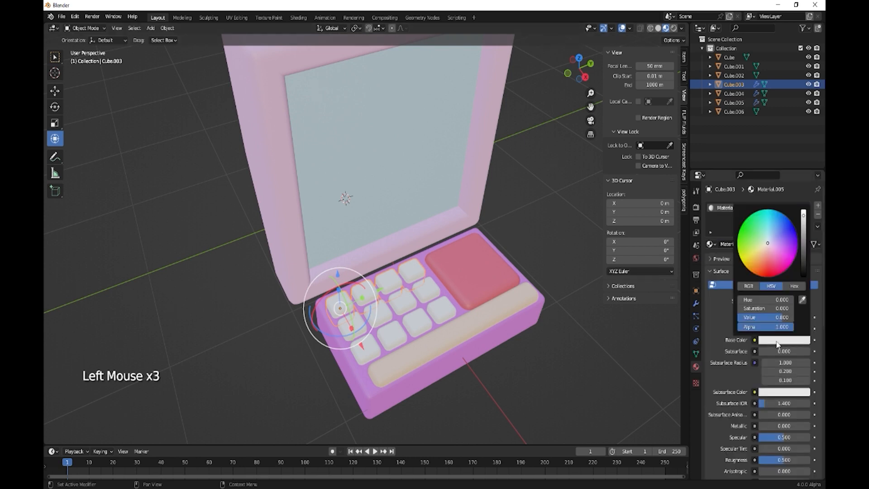
drag(770, 244, 791, 253)
- Give the middle row of small keys a new material with a light green base color
click(425, 287)
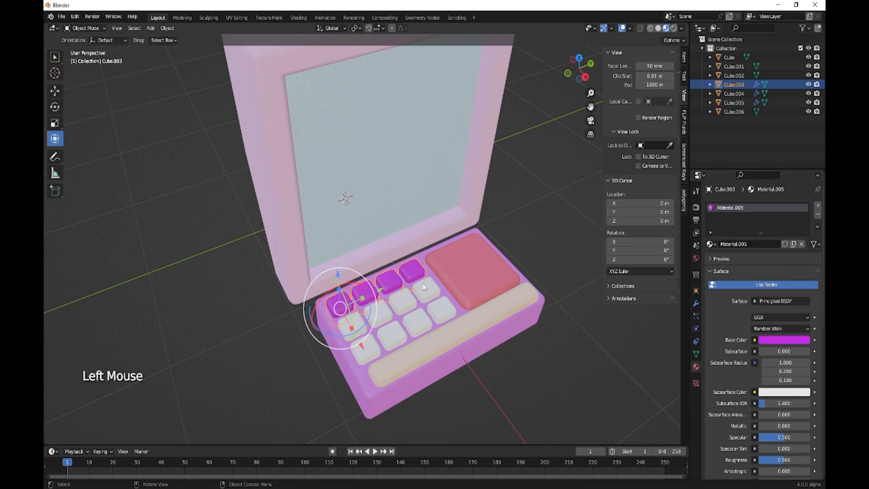
click(700, 255)
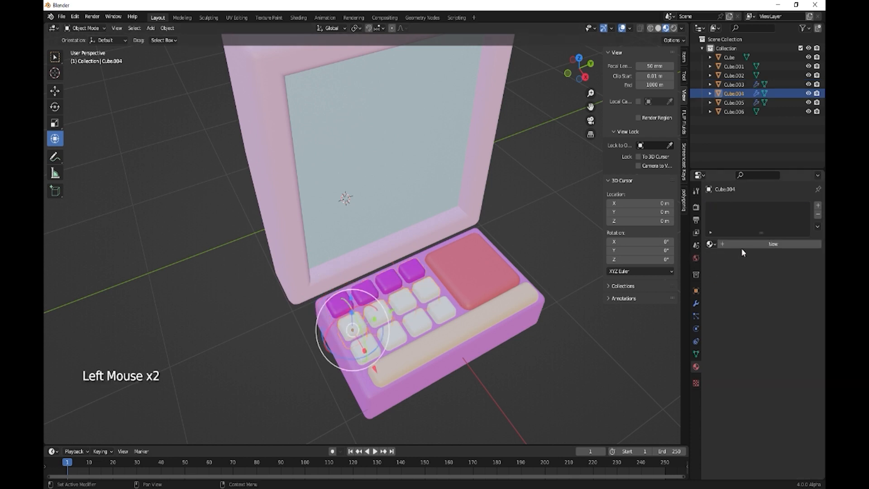
click(751, 244)
click(775, 340)
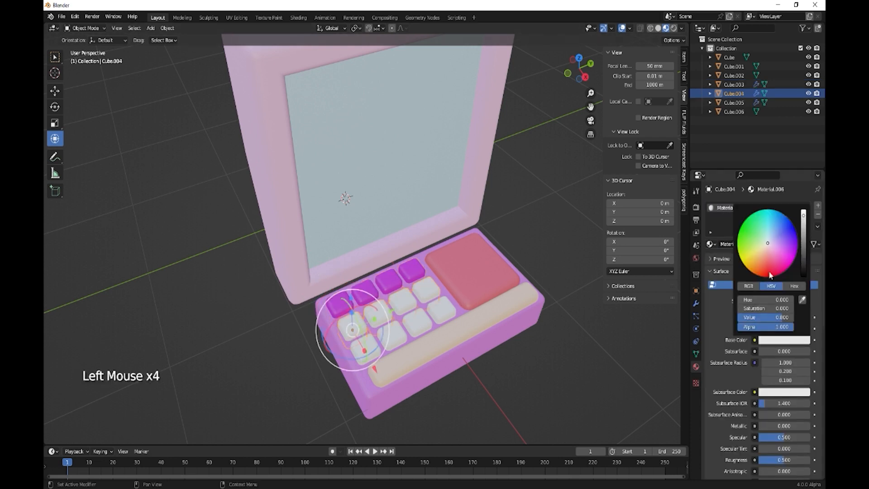
drag(769, 243, 759, 233)
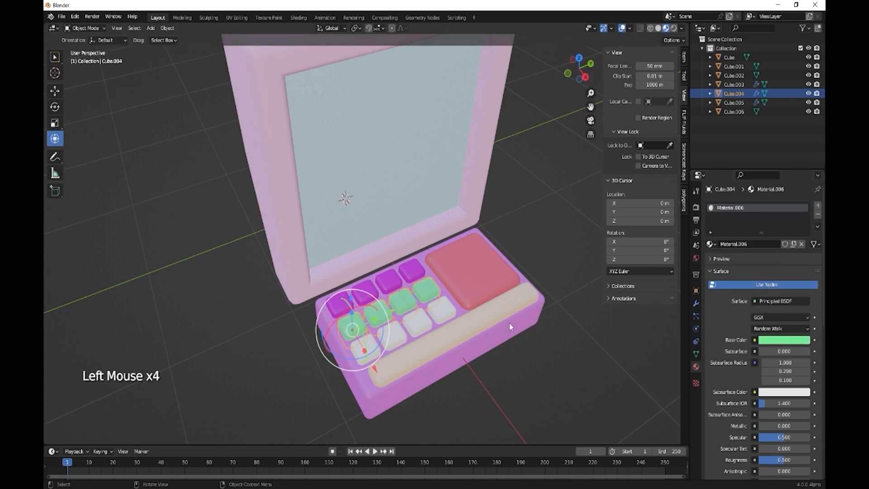
- Give the front row of small keys a new material with a yellow base color (hue 0.168, saturation 0.744)
click(426, 324)
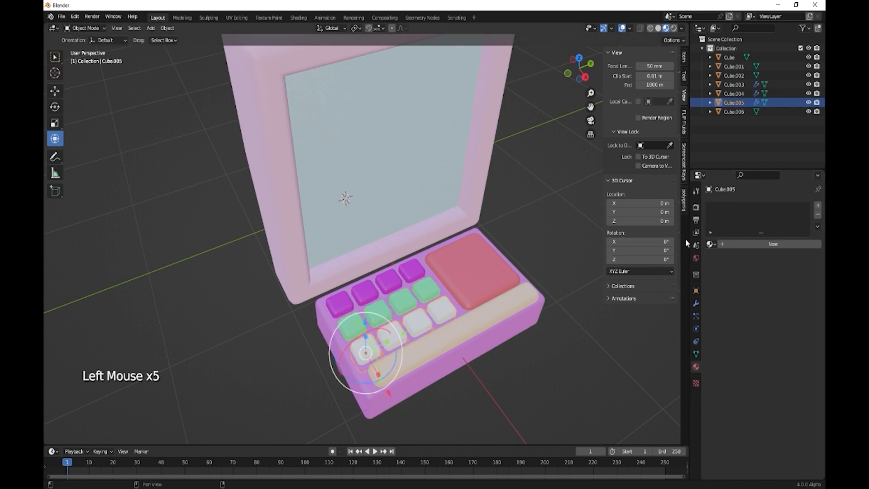
click(750, 244)
double_click(771, 340)
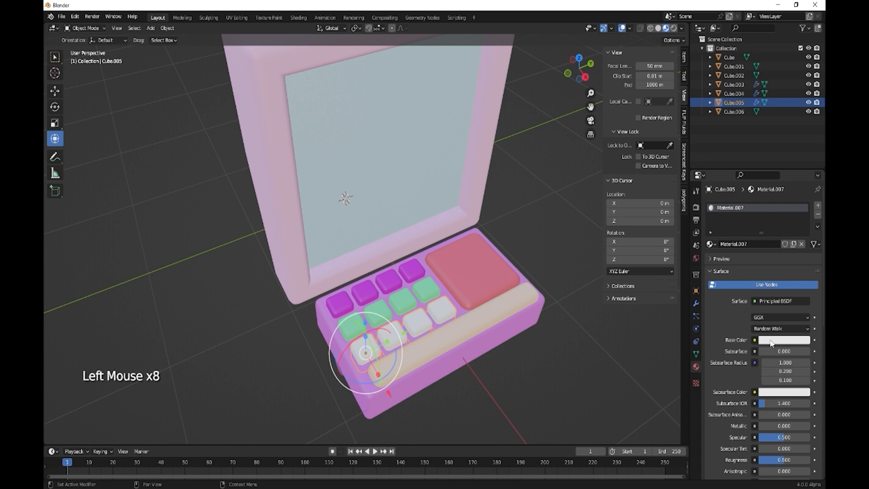
drag(772, 242, 756, 250)
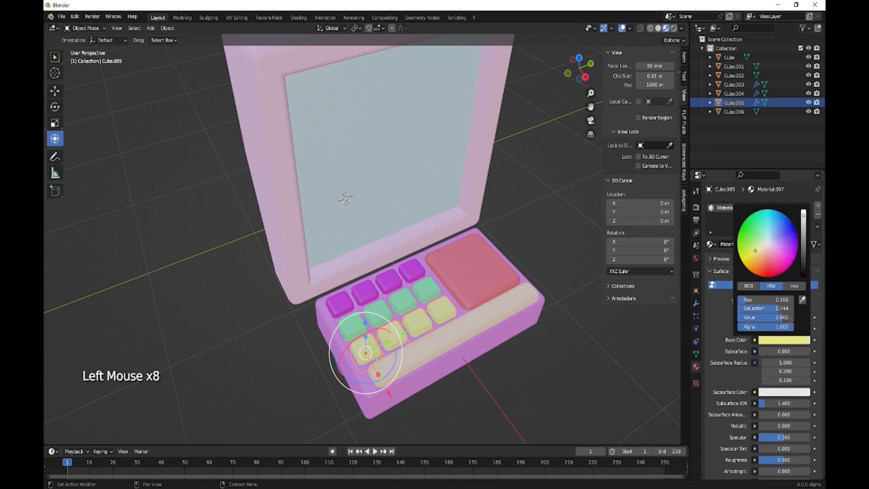
- Select the monitor in place of the front key row and open its mesh for editing
key(Tab)
middle_drag(532, 368, 425, 170)
scroll(512, 345, down, 2)
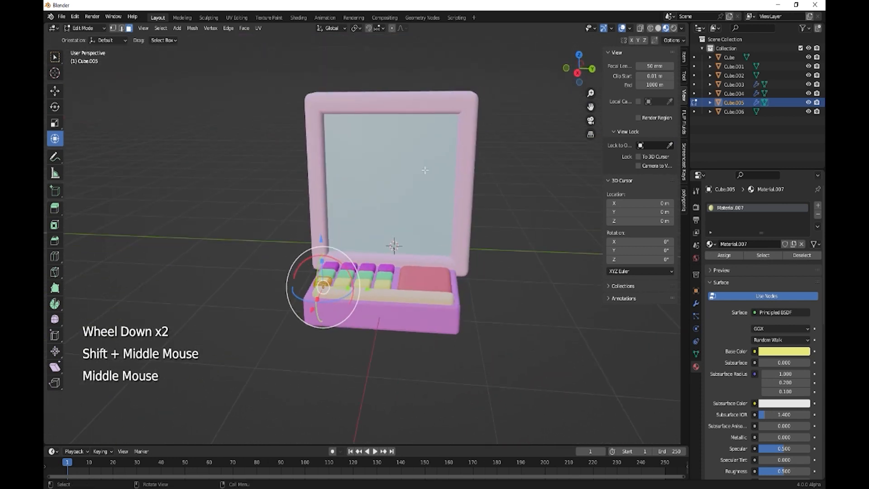
key(Tab)
key(Tab)
click(455, 203)
key(Tab)
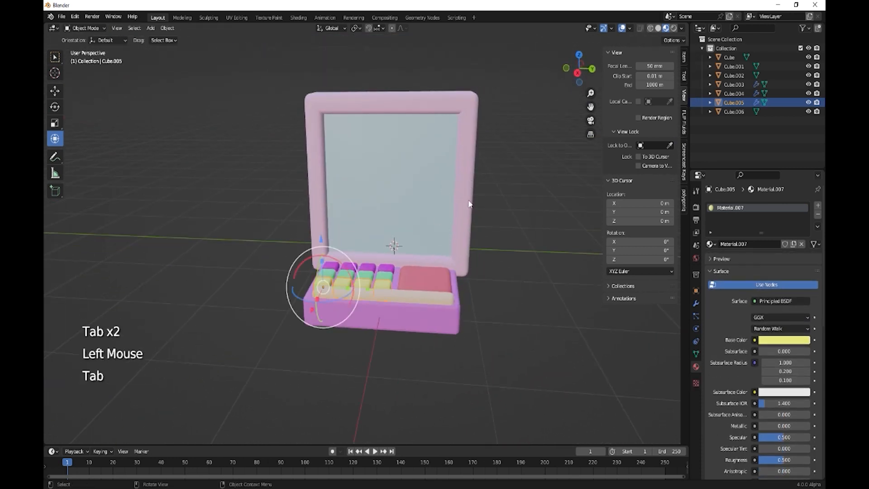
key(Tab)
key(Tab)
click(466, 198)
key(Tab)
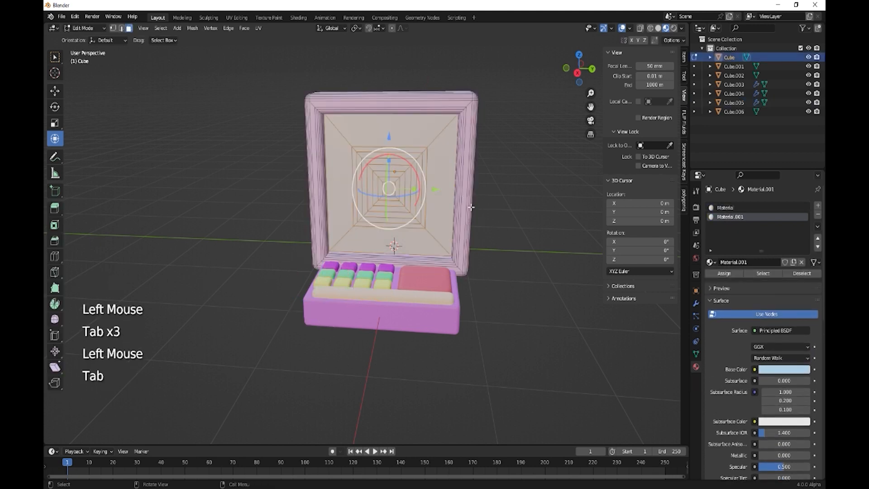
- Show the monitor mesh in the right orthographic view as a wireframe with X-ray enabled
shift+middle_drag(471, 207, 484, 219)
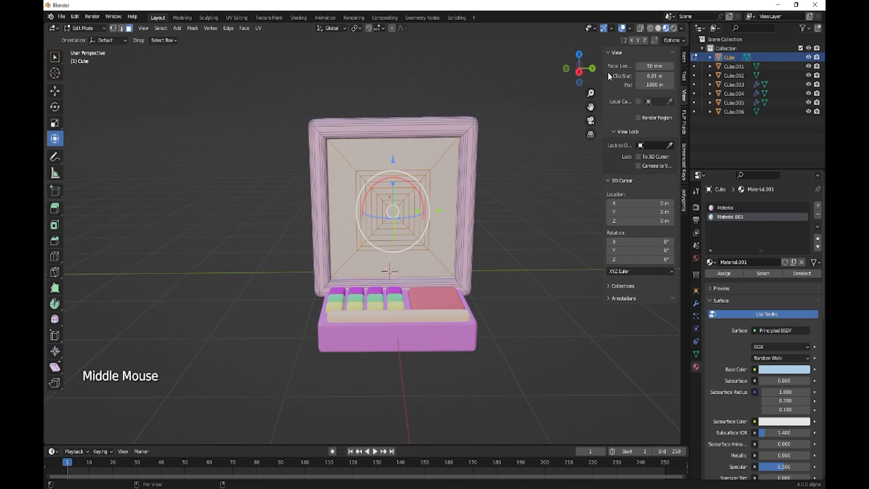
click(579, 72)
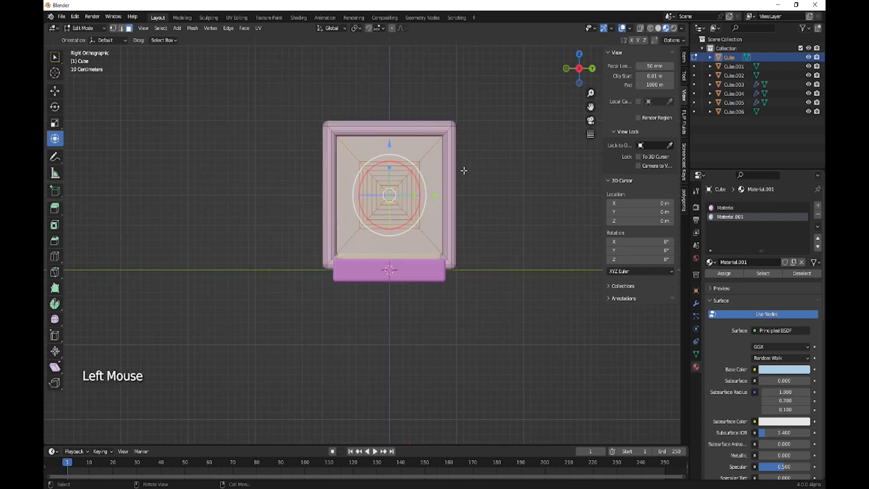
key(Tab)
key(Tab)
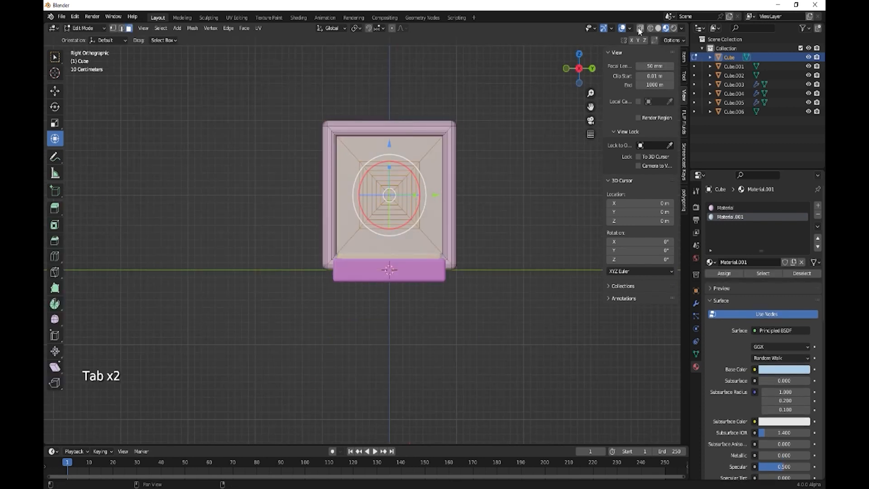
click(640, 29)
click(651, 29)
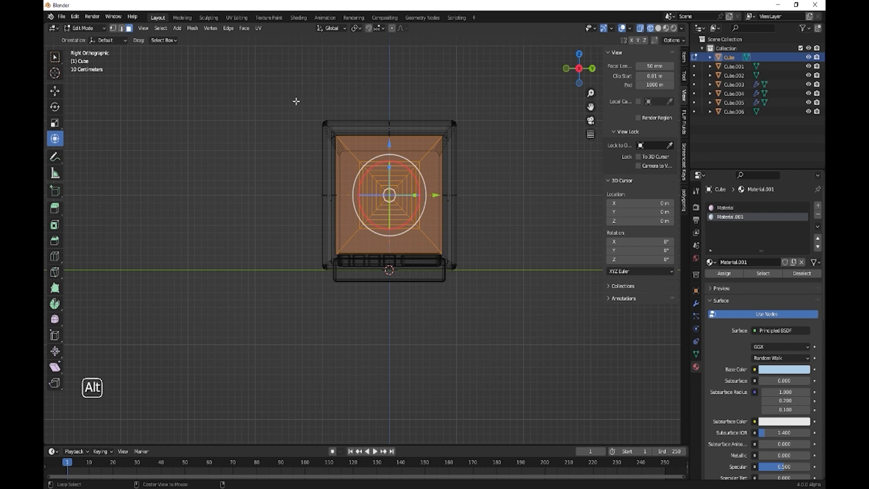
- Clear the selection and box-select the faces in the upper part of the monitor
key(alt+a)
key(b)
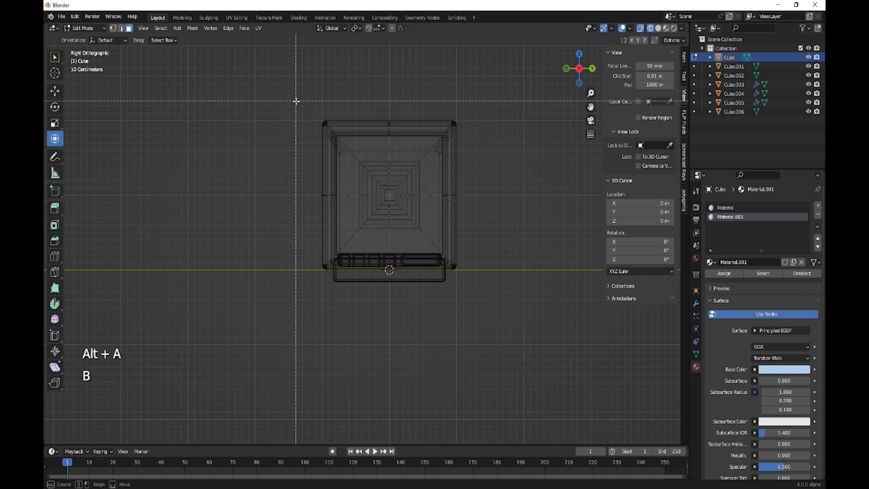
drag(294, 101, 479, 184)
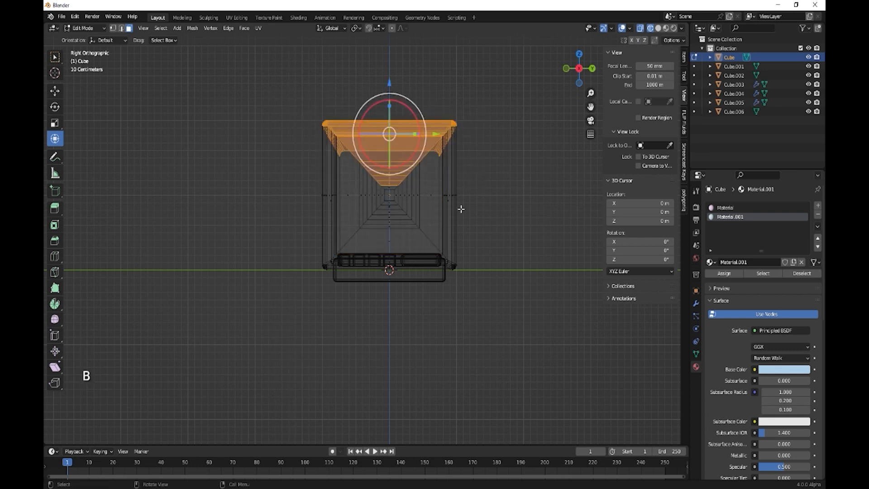
- Switch to vertex selection and scale the monitor's upper part wider along Y so the sides flare outward toward the top
middle_drag(420, 218, 513, 259)
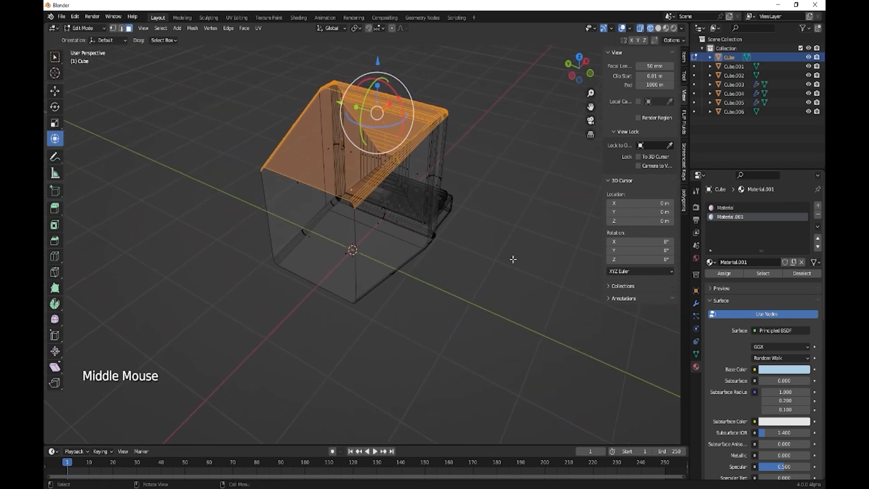
click(113, 29)
middle_drag(410, 265, 231, 244)
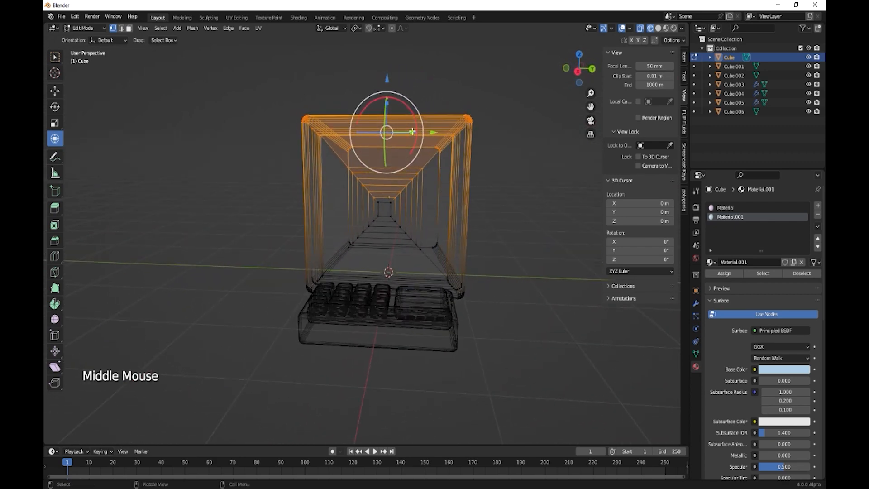
drag(412, 131, 514, 192)
key(Tab)
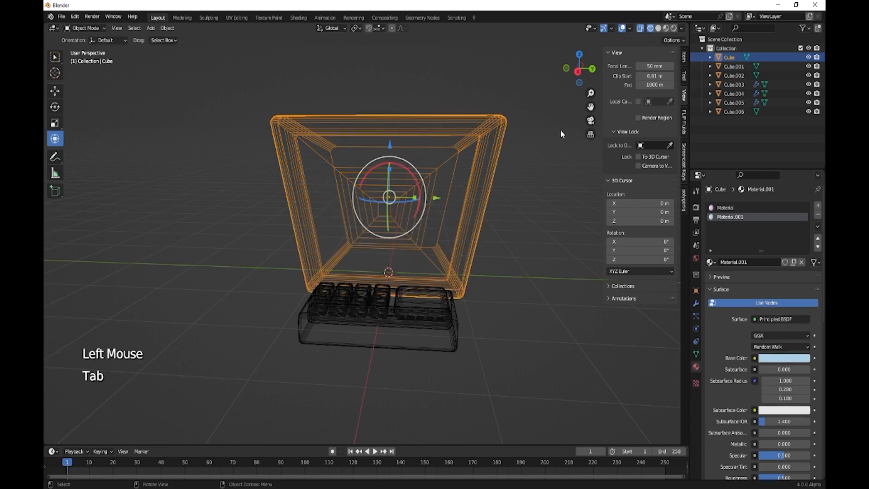
- Switch the viewport shading to Rendered and view the computer from the front
click(673, 28)
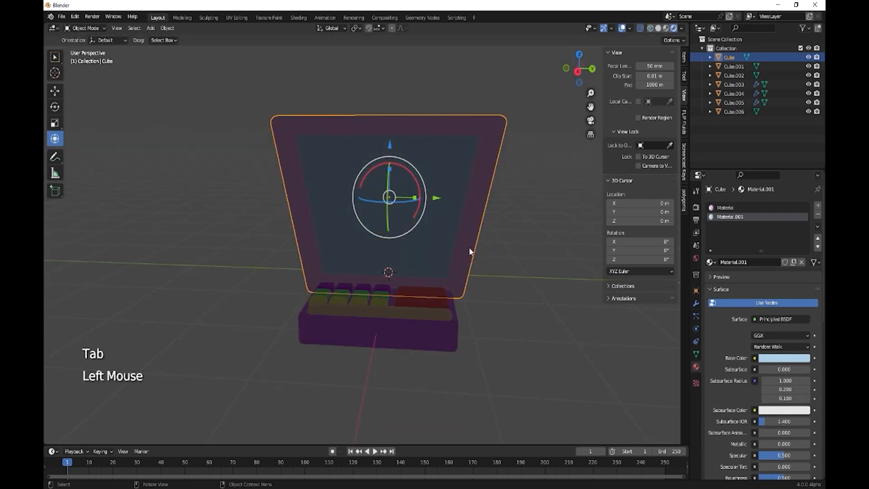
middle_drag(469, 249, 480, 240)
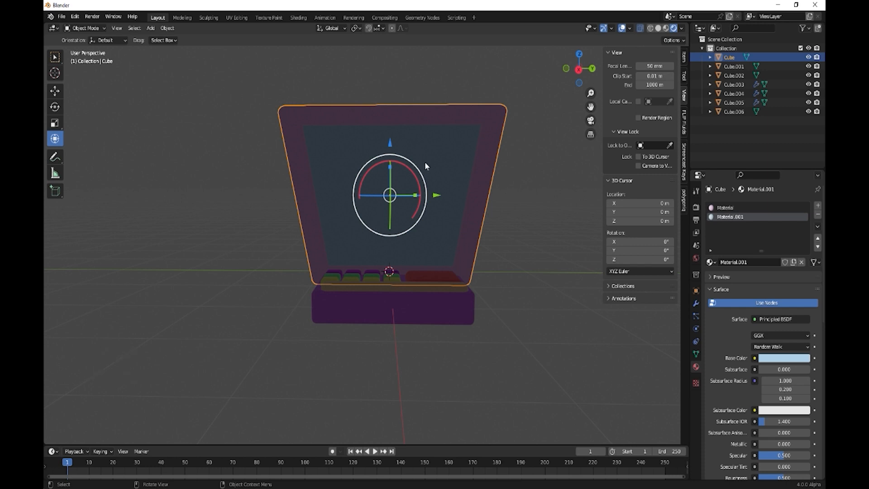
- Add a plane at the world origin and scale it up about 14 times as the floor under the computer
mouse_move(472, 240)
middle_down()
mouse_move(417, 255)
mouse_move(477, 248)
middle_up()
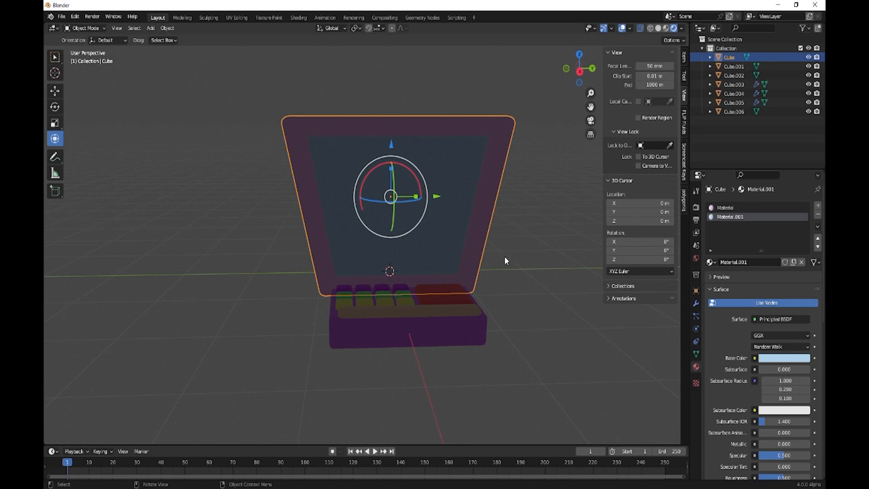
key(shift+a)
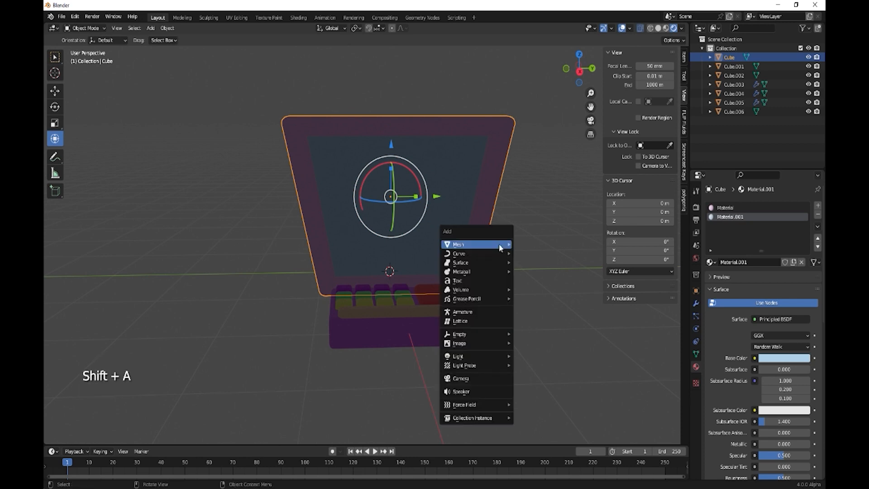
mouse_move(500, 245)
click(534, 245)
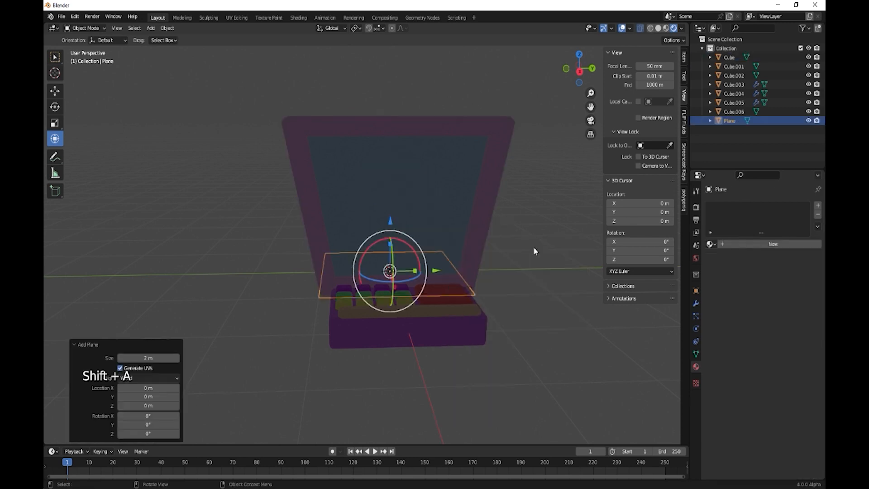
key(s)
click(561, 346)
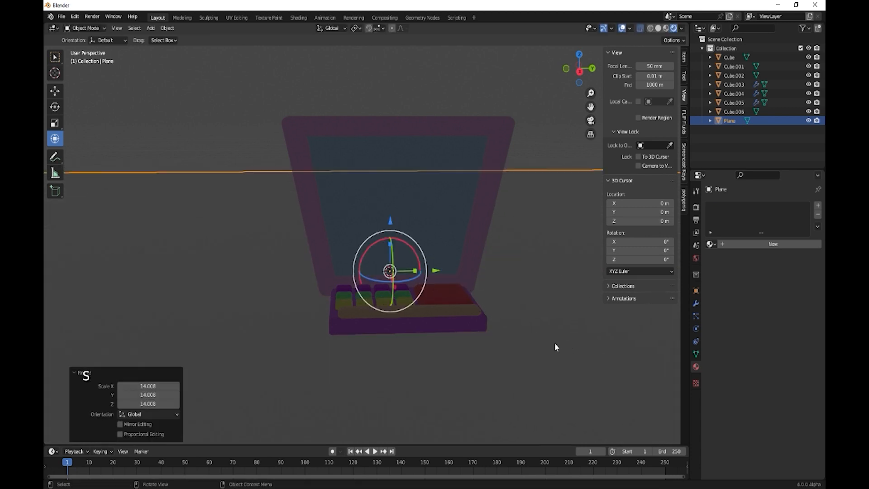
- Set the world background color to an Environment Texture using the photo_studio_01_1k.hdr image
middle_drag(518, 368, 490, 347)
scroll(526, 370, down, 1)
scroll(527, 367, down, 1)
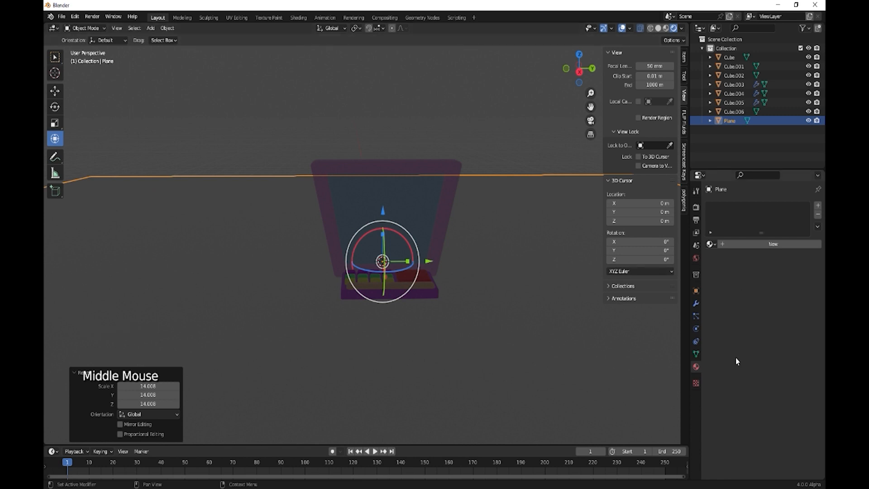
click(697, 259)
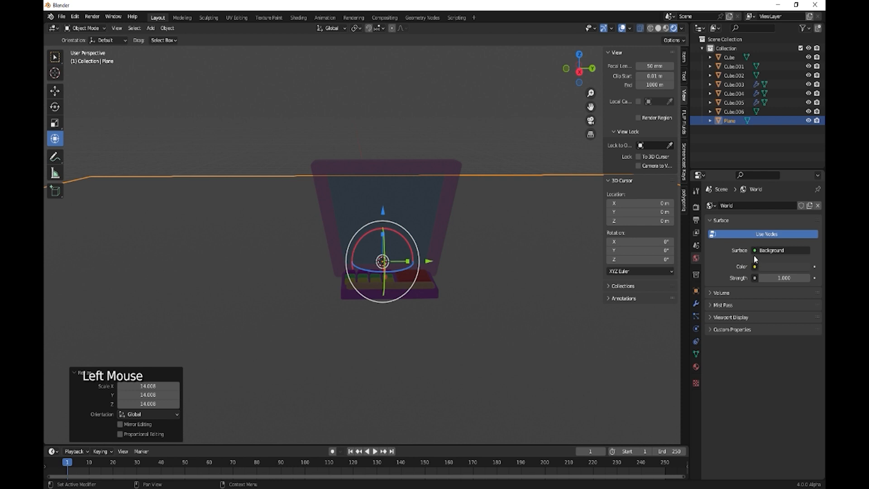
click(755, 266)
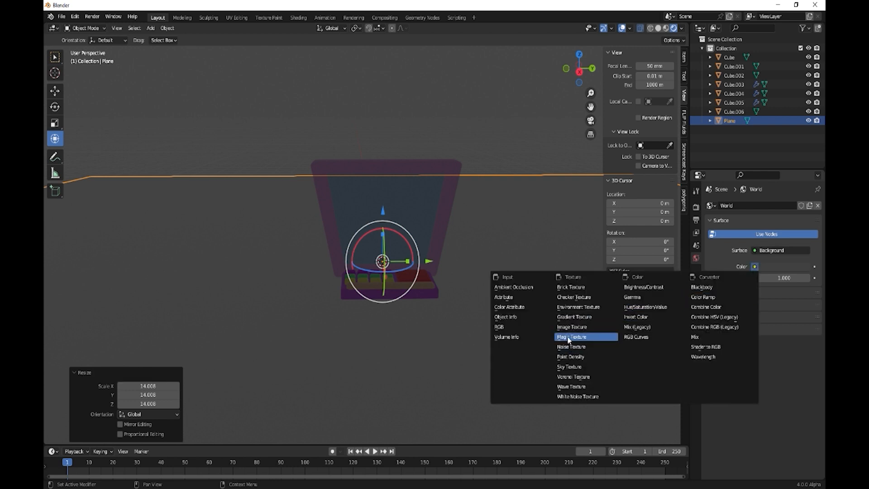
click(568, 307)
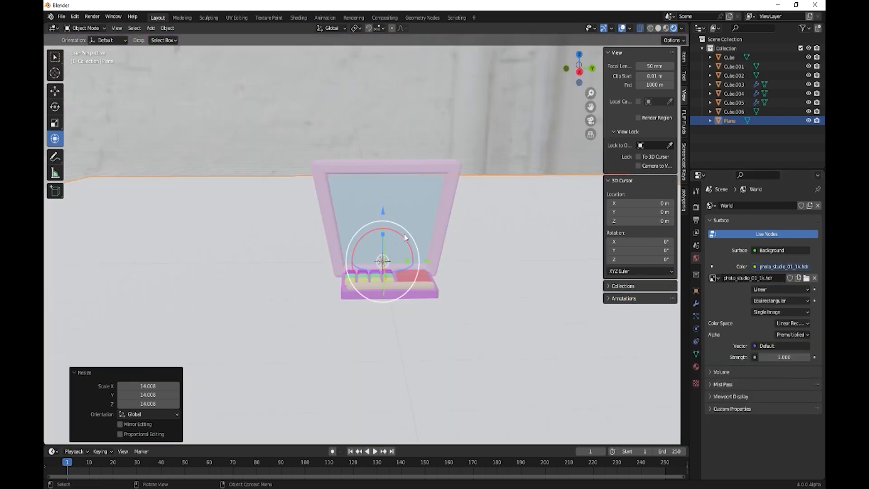
scroll(404, 266, up, 2)
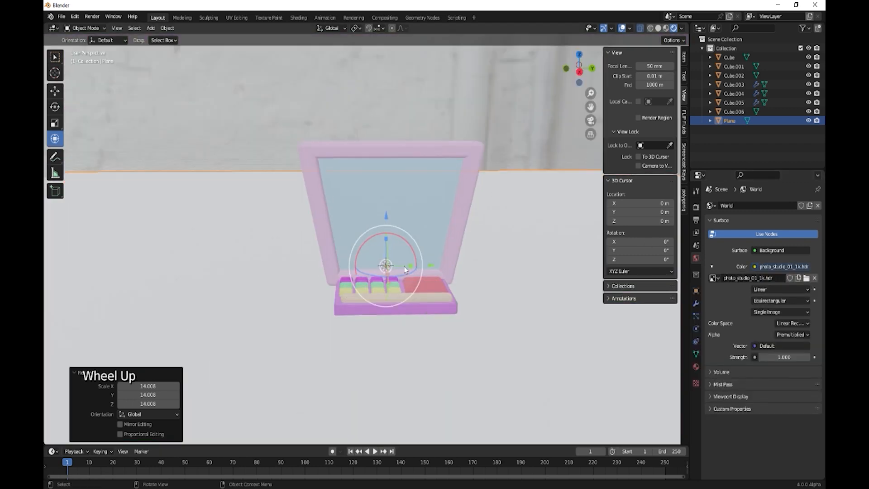
- Try the world background strength at 0.5, and reduce it to 0.25
click(785, 357)
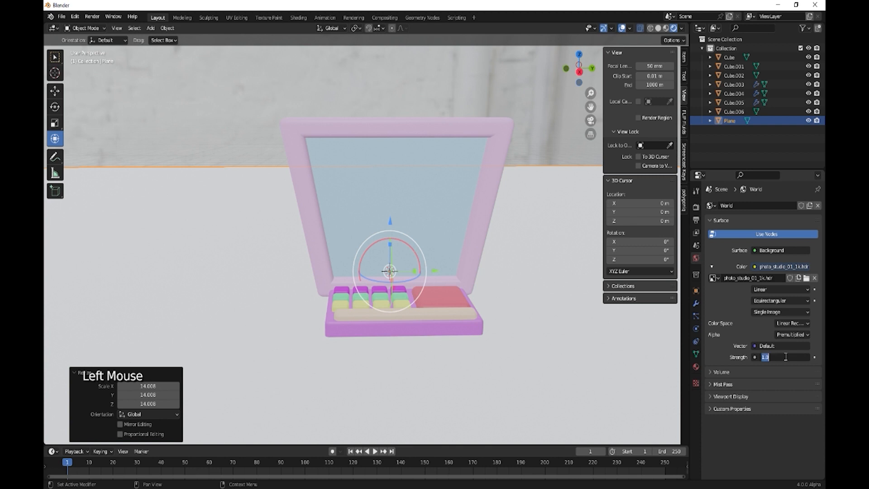
text(0.5)
key(Return)
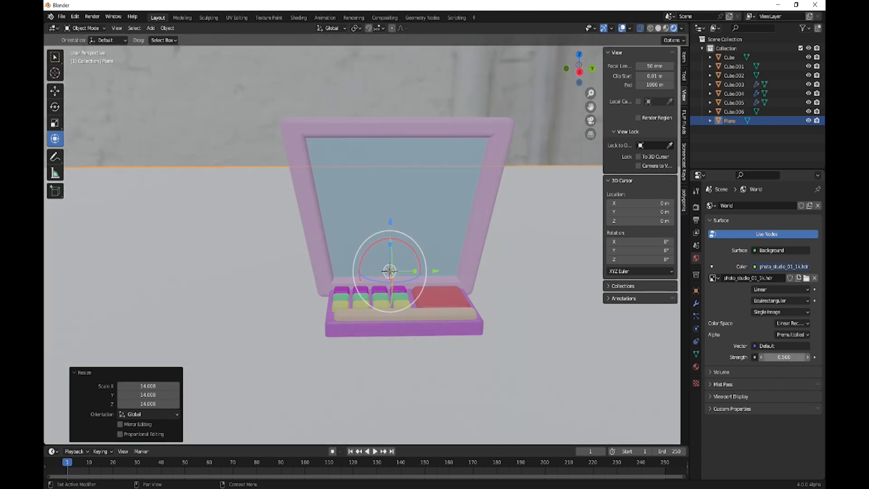
click(782, 358)
text(0.25)
key(Return)
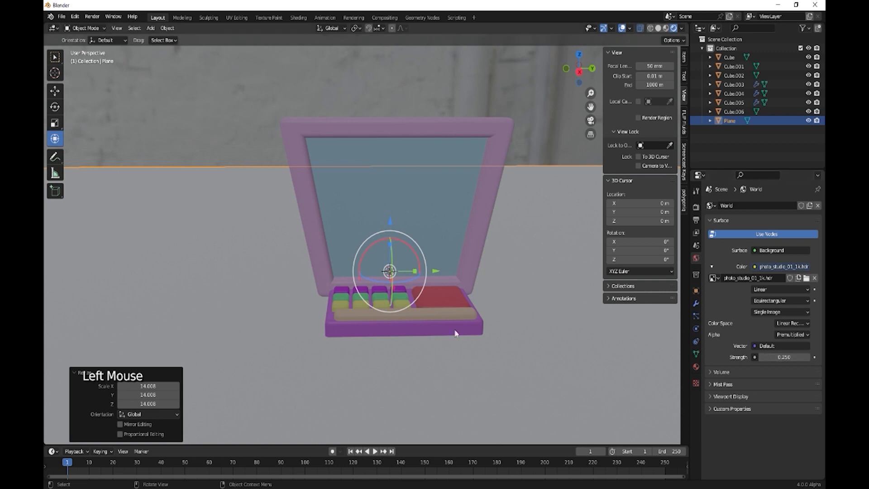
- Give the floor plane a new material with a sandy yellow base color, hue 0.105 and saturation 0.737
mouse_move(456, 332)
middle_down()
mouse_move(482, 352)
mouse_move(464, 345)
middle_up()
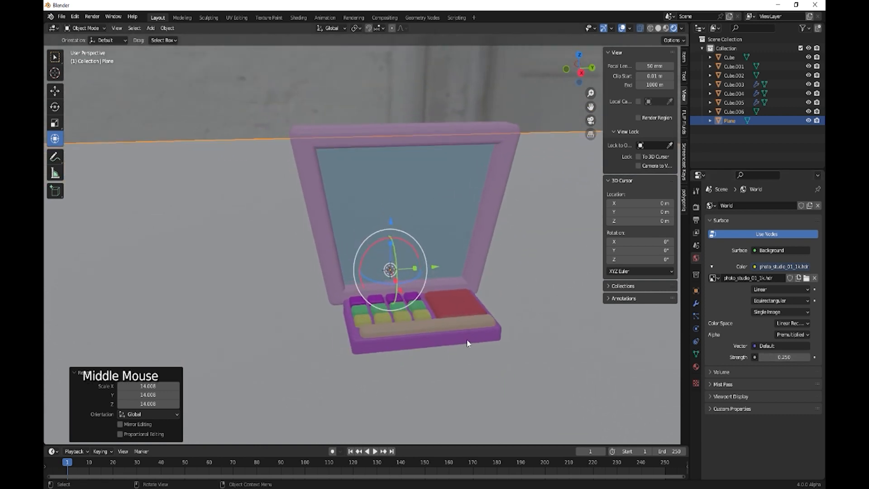
click(537, 333)
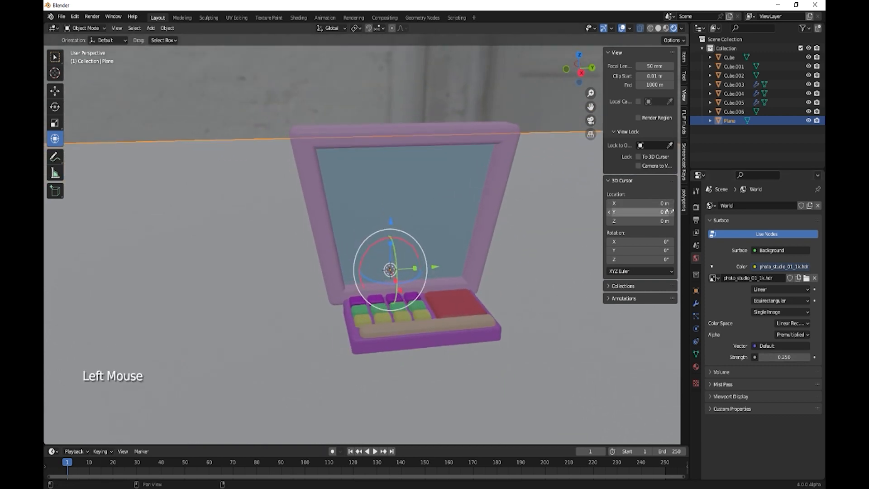
click(696, 366)
click(770, 244)
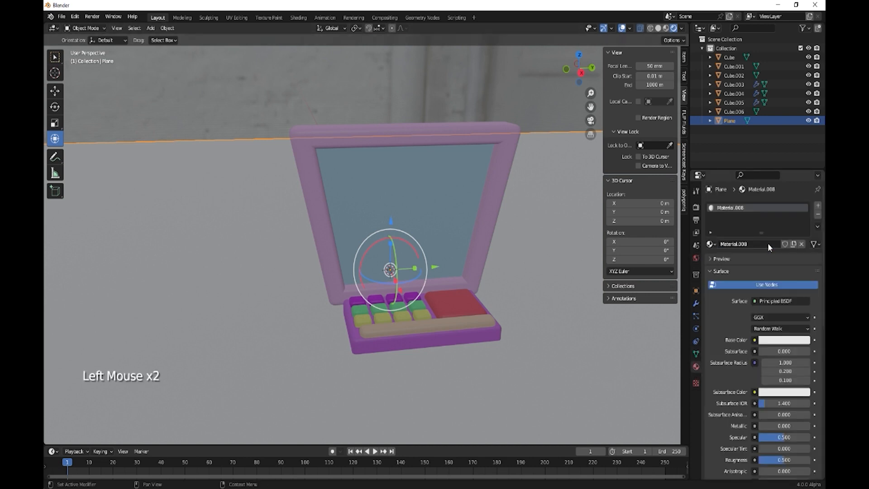
click(777, 340)
click(758, 254)
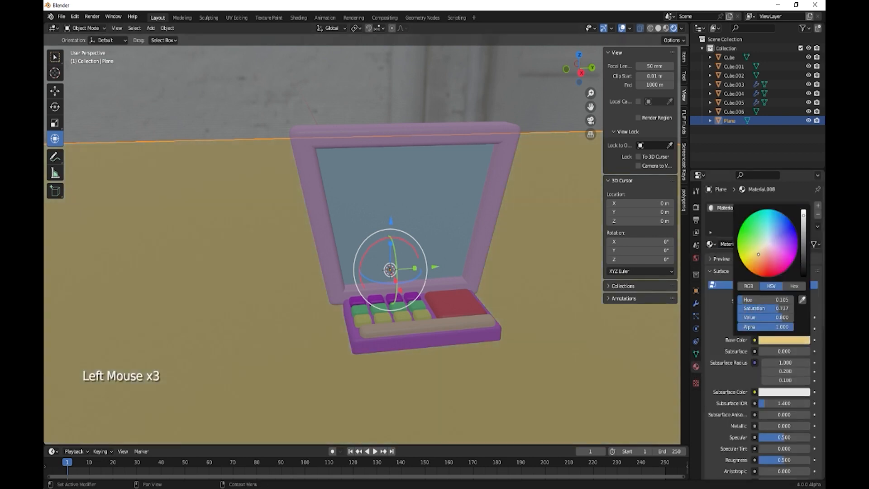
- Set the render engine to Cycles with viewport denoising enabled and GPU Compute as the device
click(696, 208)
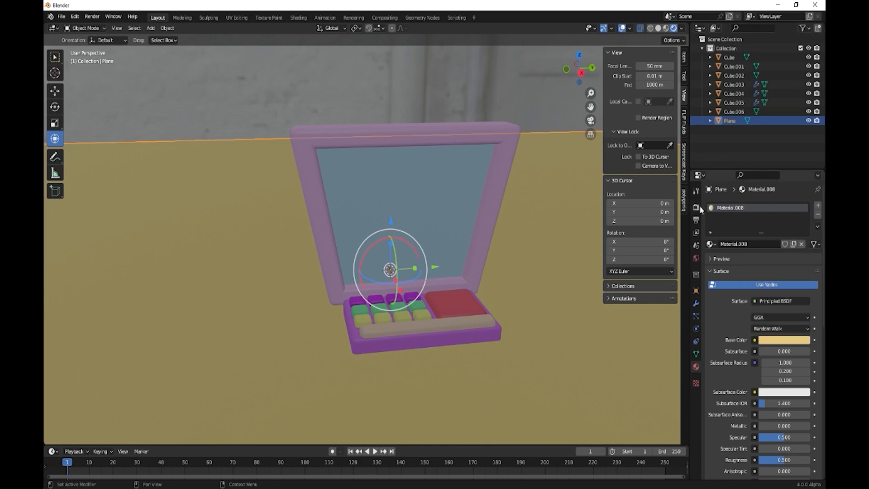
click(765, 206)
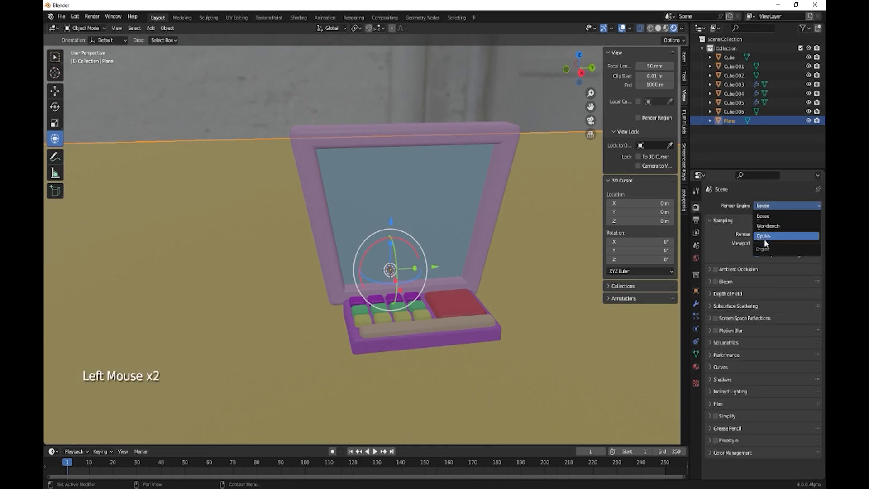
click(764, 239)
click(721, 312)
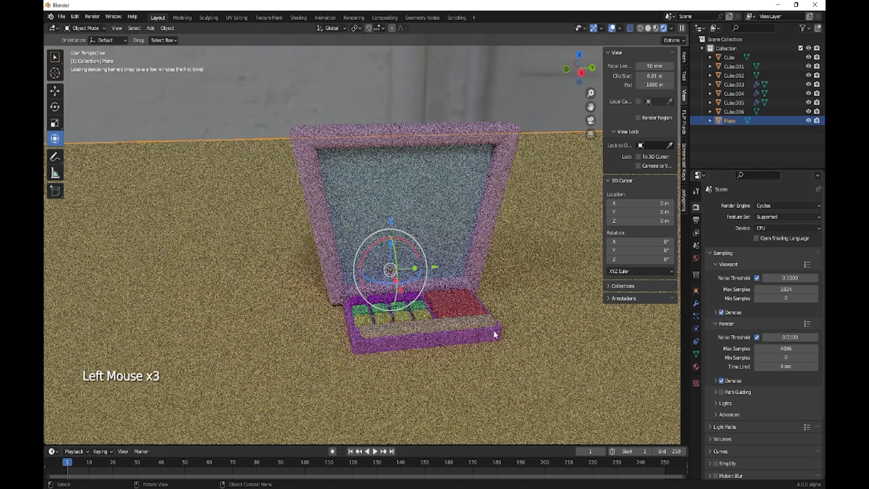
middle_drag(493, 332, 487, 326)
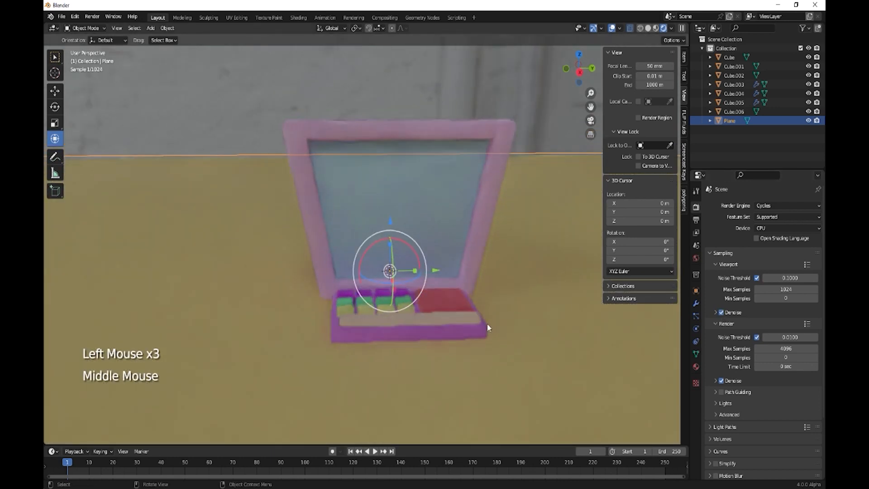
click(763, 228)
click(765, 251)
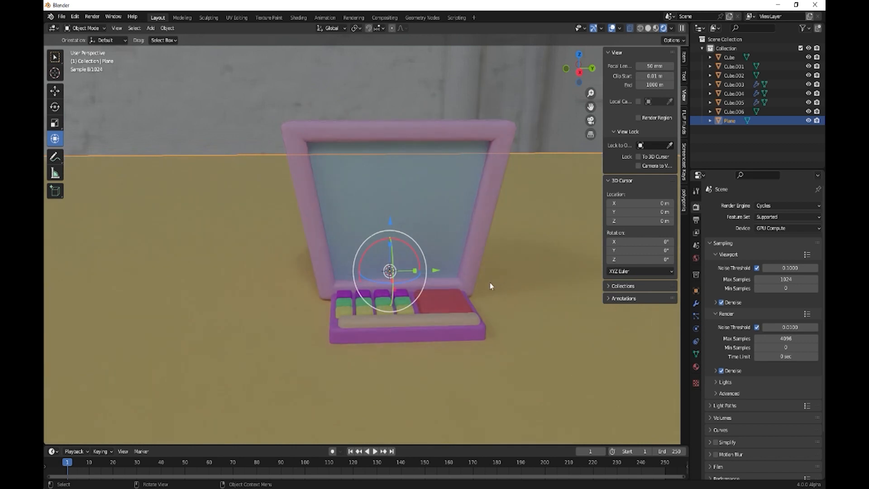
- Extrude the floor plane's back edge straight up about 7 m along Z to form a backdrop wall
mouse_move(457, 294)
middle_down()
mouse_move(476, 297)
mouse_move(435, 325)
mouse_move(447, 291)
middle_up()
scroll(433, 326, up, 1)
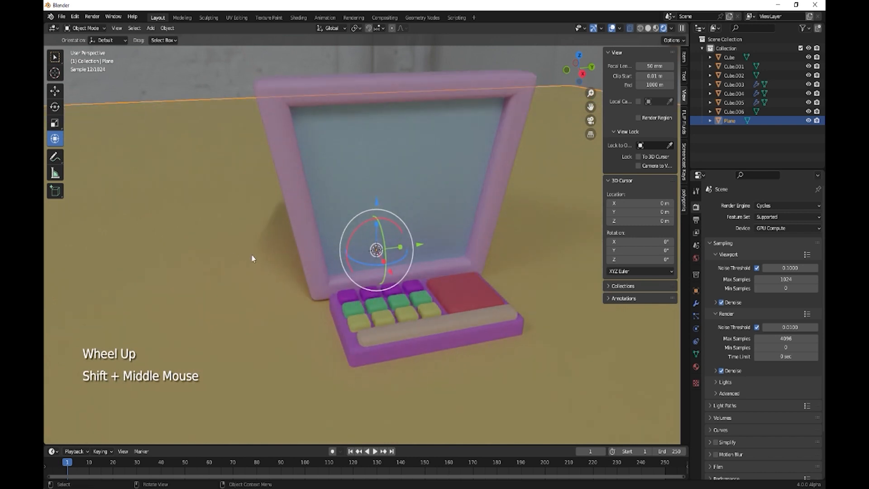
scroll(252, 255, down, 1)
click(226, 220)
key(Tab)
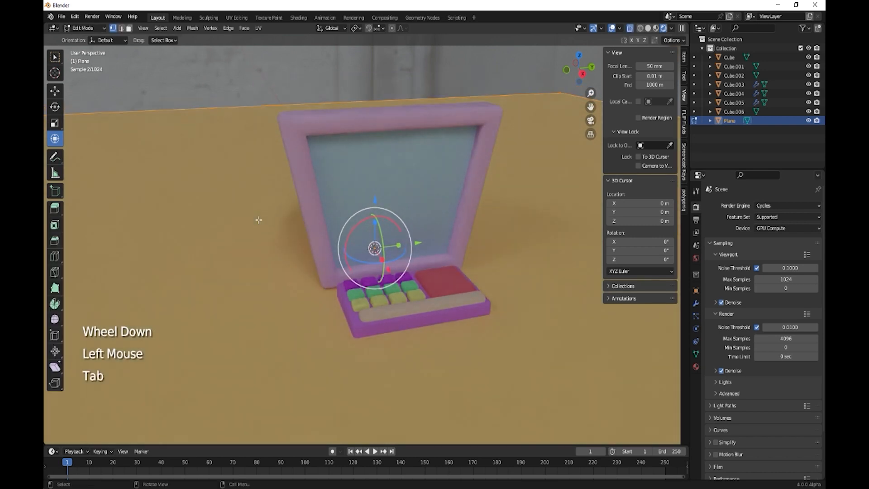
key(2)
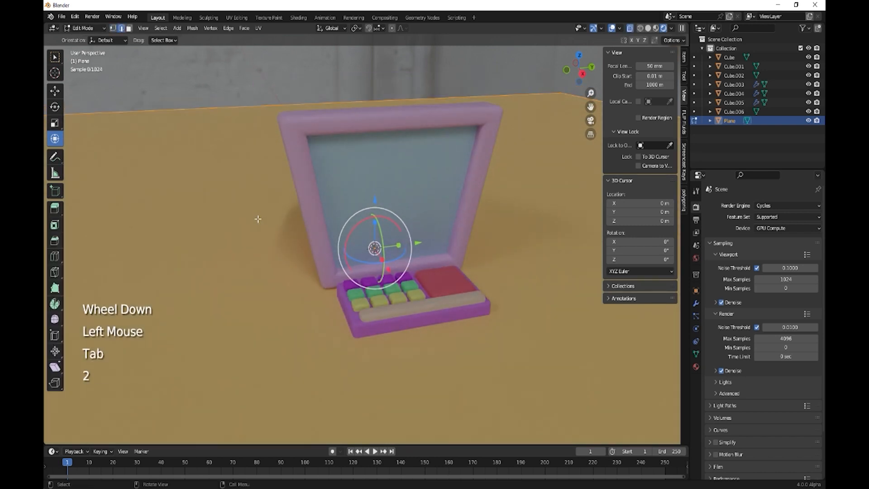
click(244, 117)
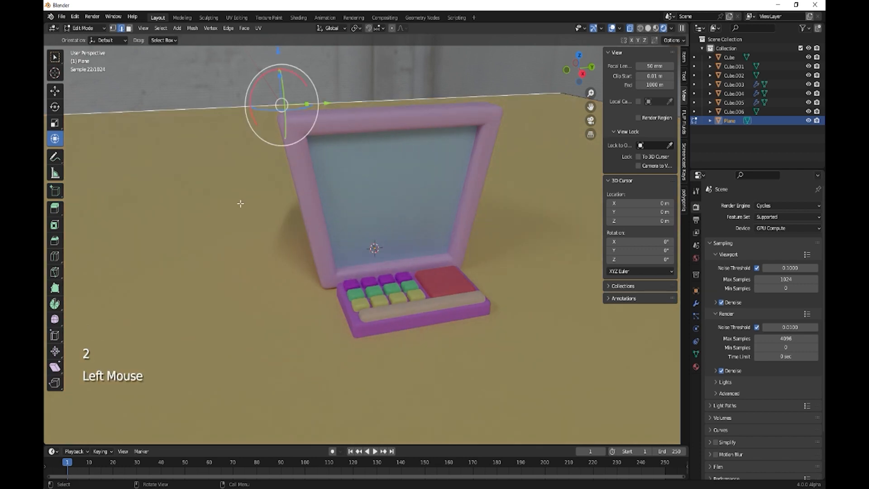
key(e)
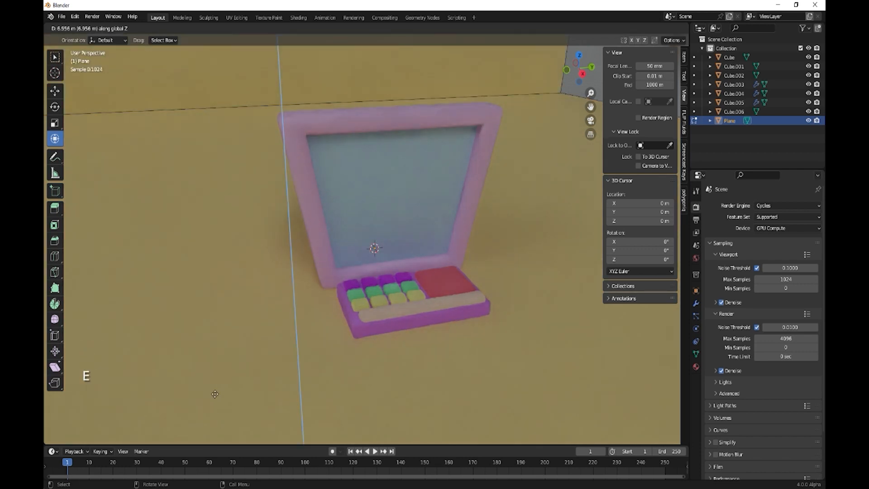
click(215, 394)
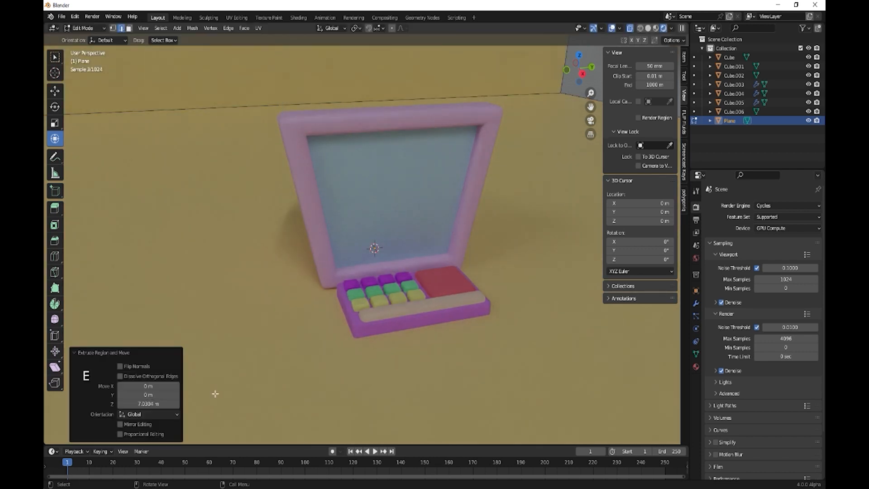
- Bevel the edge between the floor and the backdrop wall with 6 segments into a smooth curve, and return to Object Mode
click(198, 109)
key(ctrl+b)
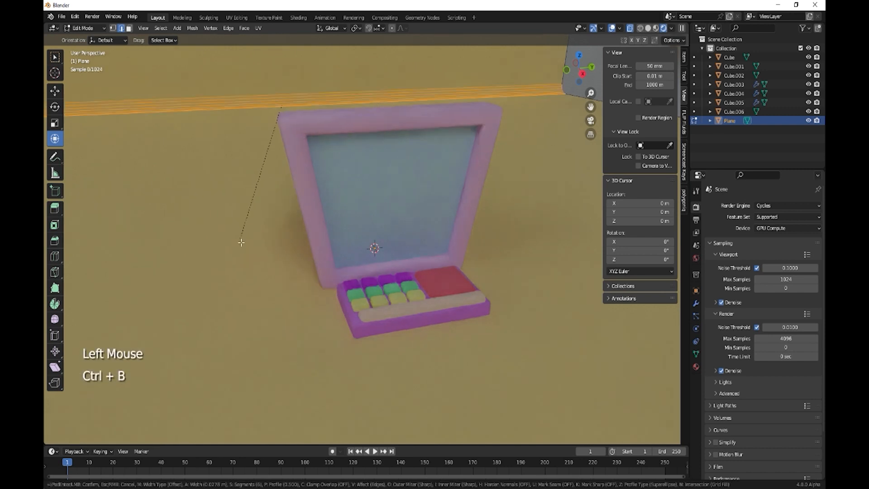
click(301, 339)
key(Tab)
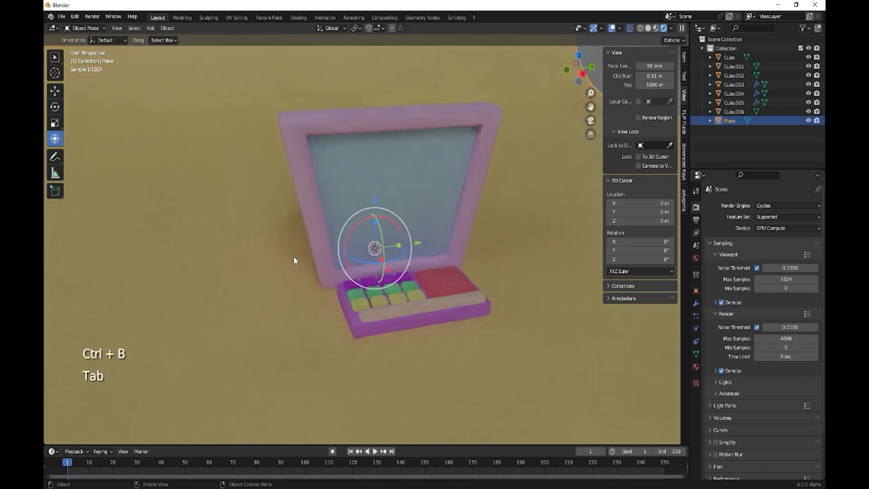
- Rotate the backdrop plane about 12.1° around the Z axis
click(480, 318)
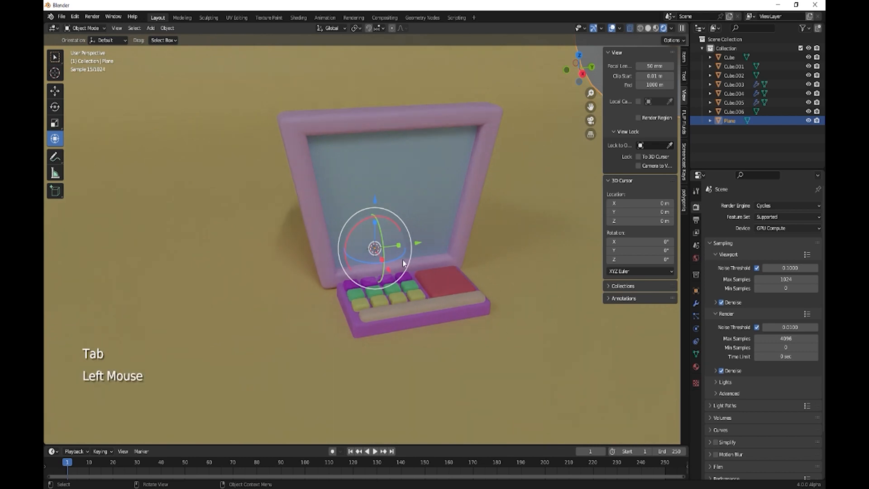
mouse_move(404, 263)
mouse_down()
mouse_move(384, 258)
mouse_move(398, 254)
mouse_move(404, 262)
mouse_up()
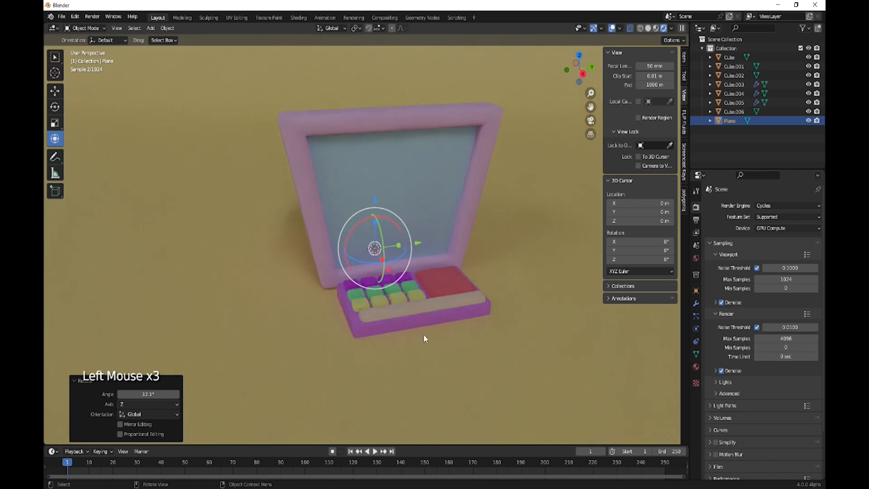
middle_drag(424, 339, 431, 333)
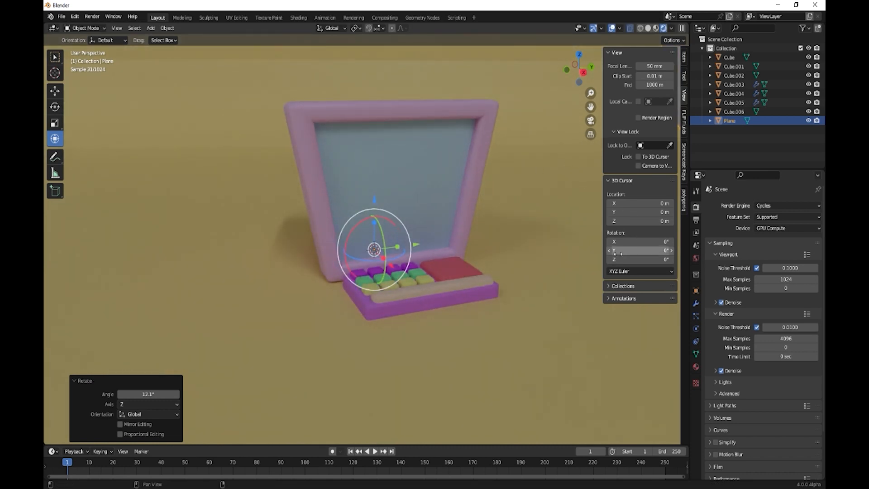
- Raise the world background strength to 0.5 to brighten the scene
click(696, 367)
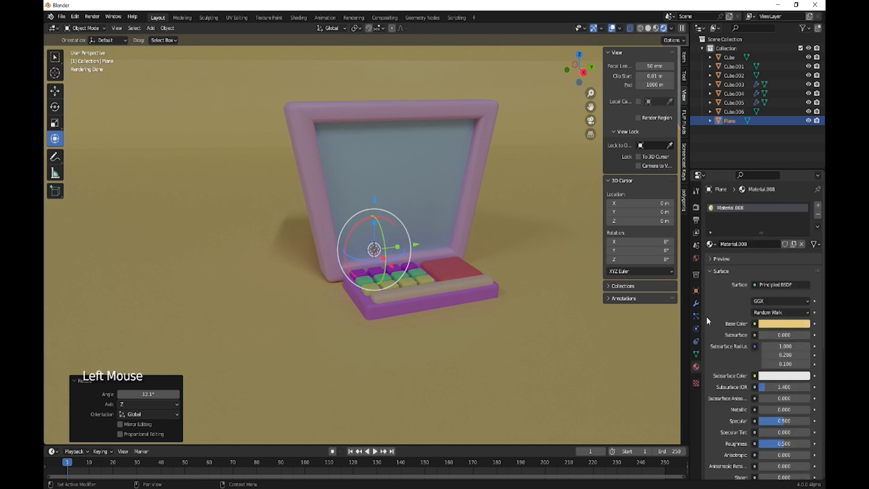
click(696, 258)
double_click(784, 352)
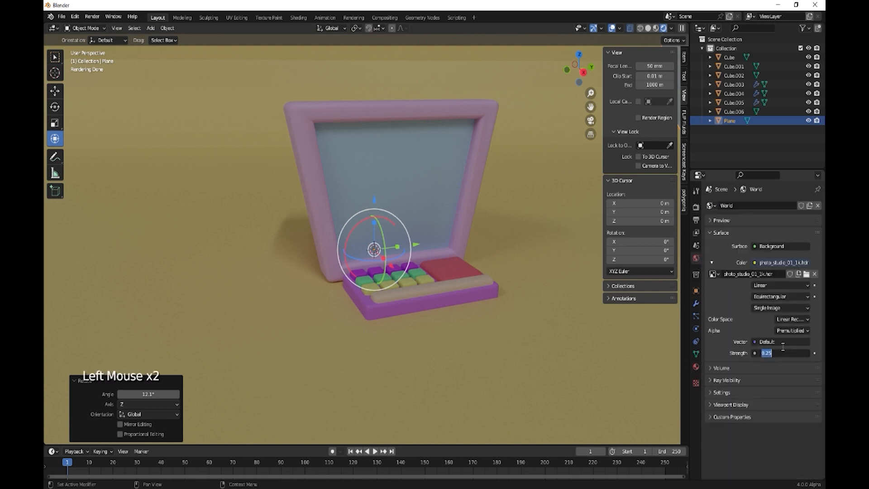
text(0.5)
key(Return)
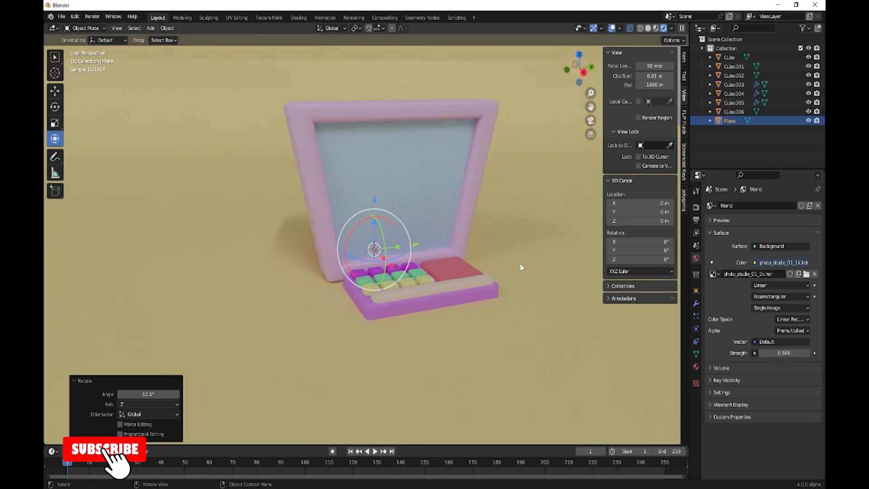
- Turn off the viewport overlays and gizmos for a clean rendered preview of the computer
shift+middle_drag(488, 276, 476, 297)
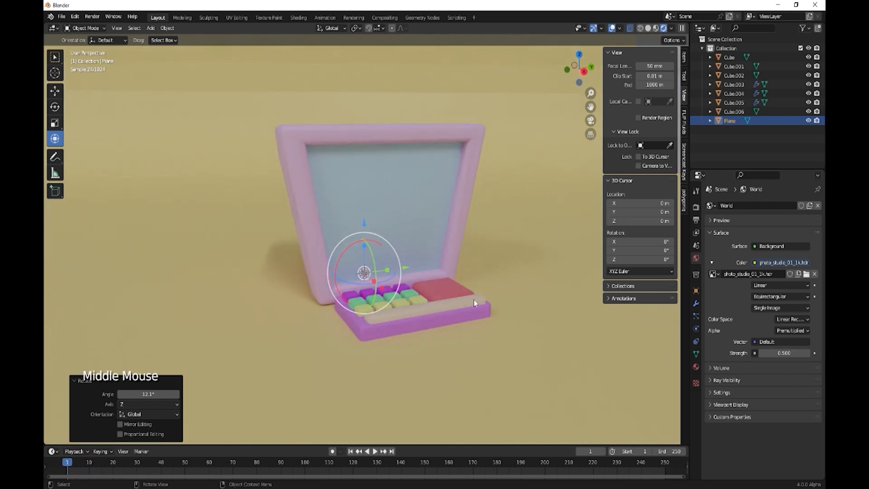
click(612, 28)
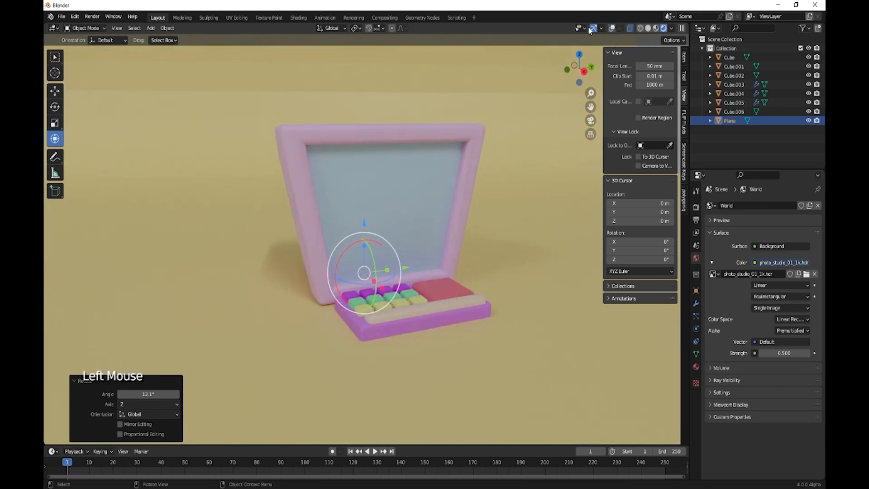
click(591, 29)
click(591, 28)
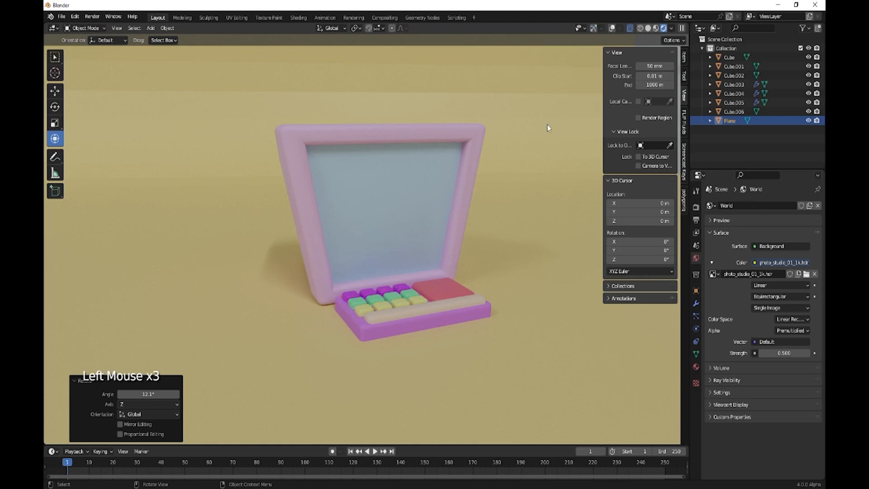